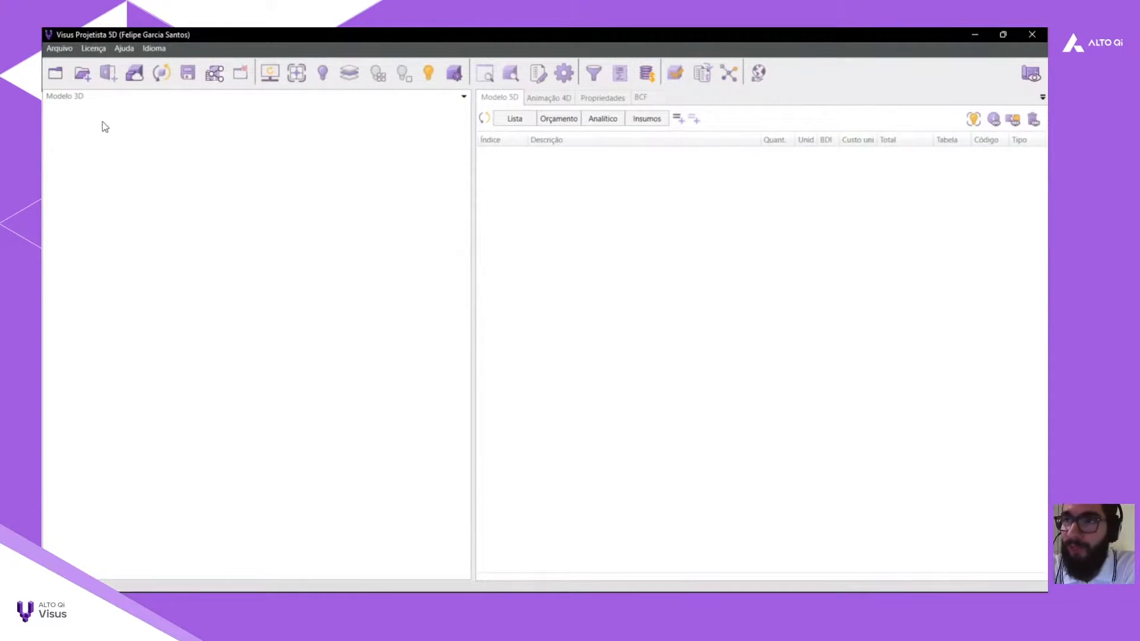
Start a new project from BIM_ORC_IFC_EST_R02.ifc using the "Último projeto aberto" template.
{"action": "left_click", "coordinate": [62, 76]}
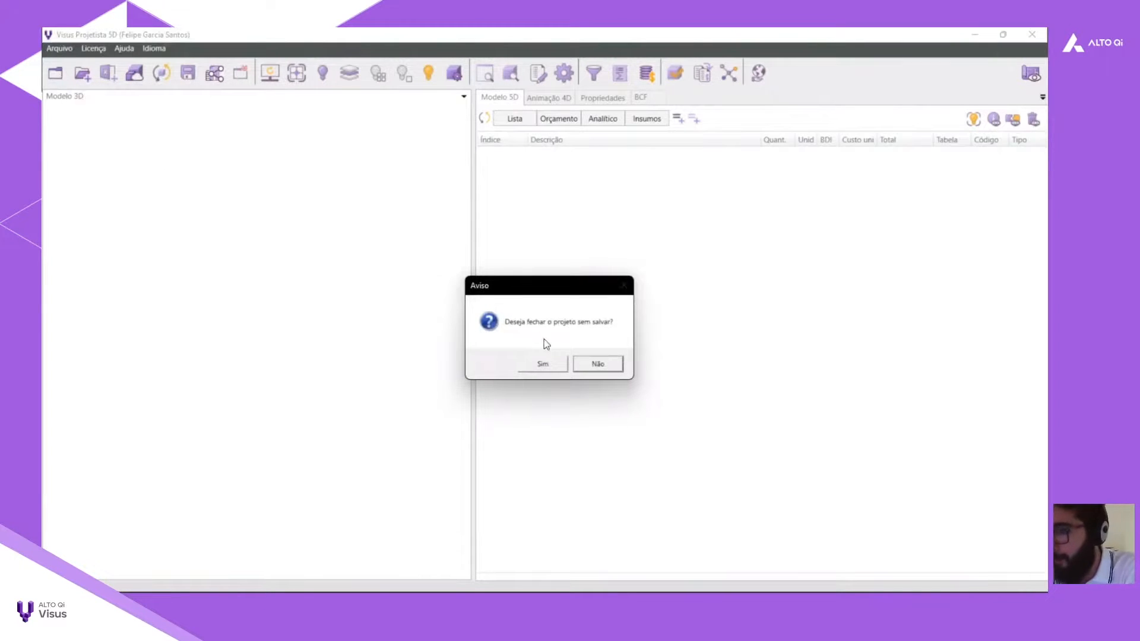
{"action": "left_click", "coordinate": [597, 364]}
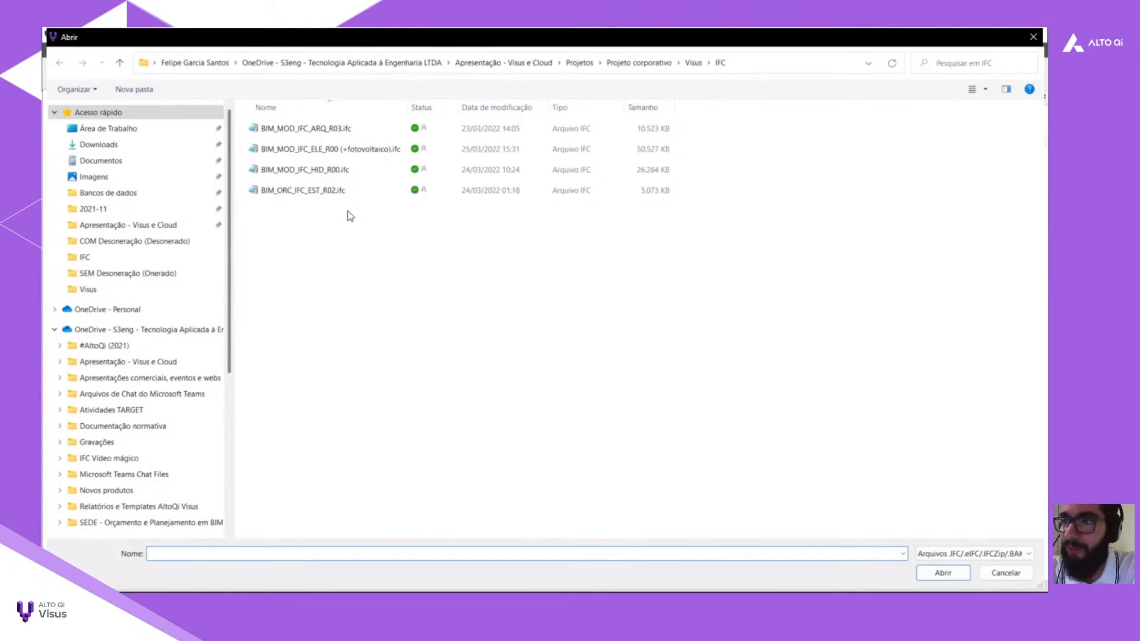
{"action": "left_click", "coordinate": [332, 195]}
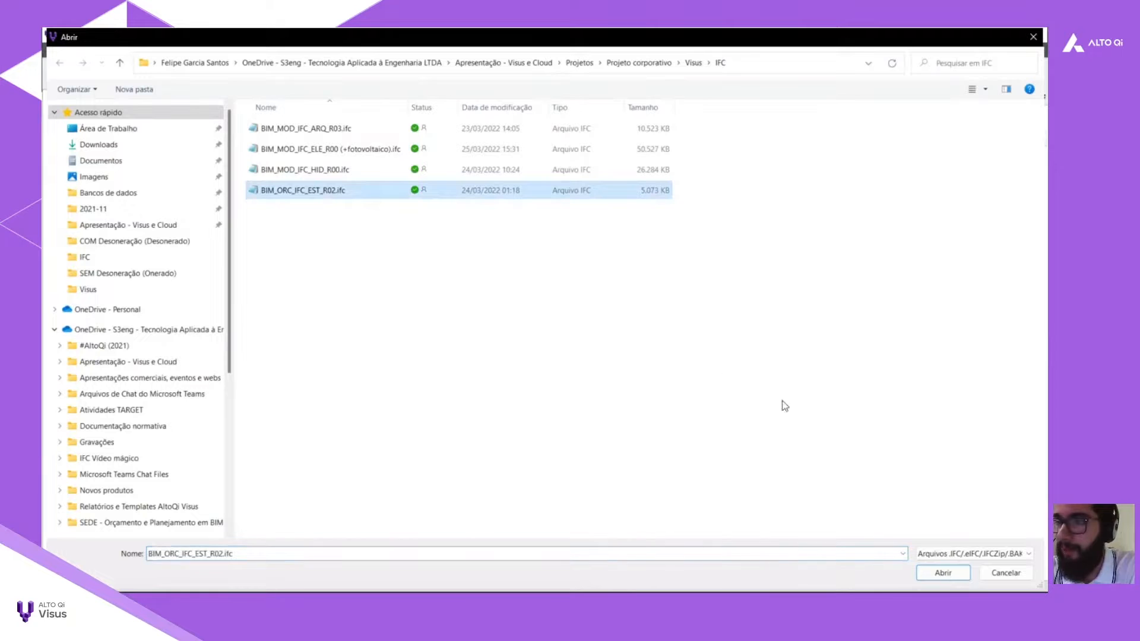
{"action": "double_click", "coordinate": [333, 196]}
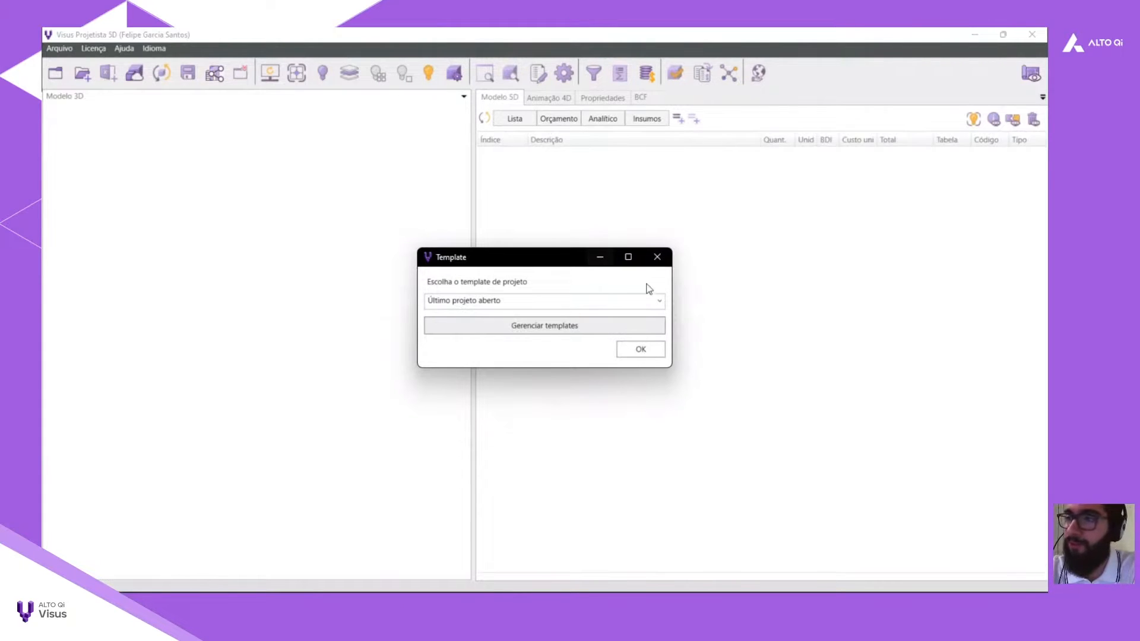
{"action": "left_click", "coordinate": [655, 354]}
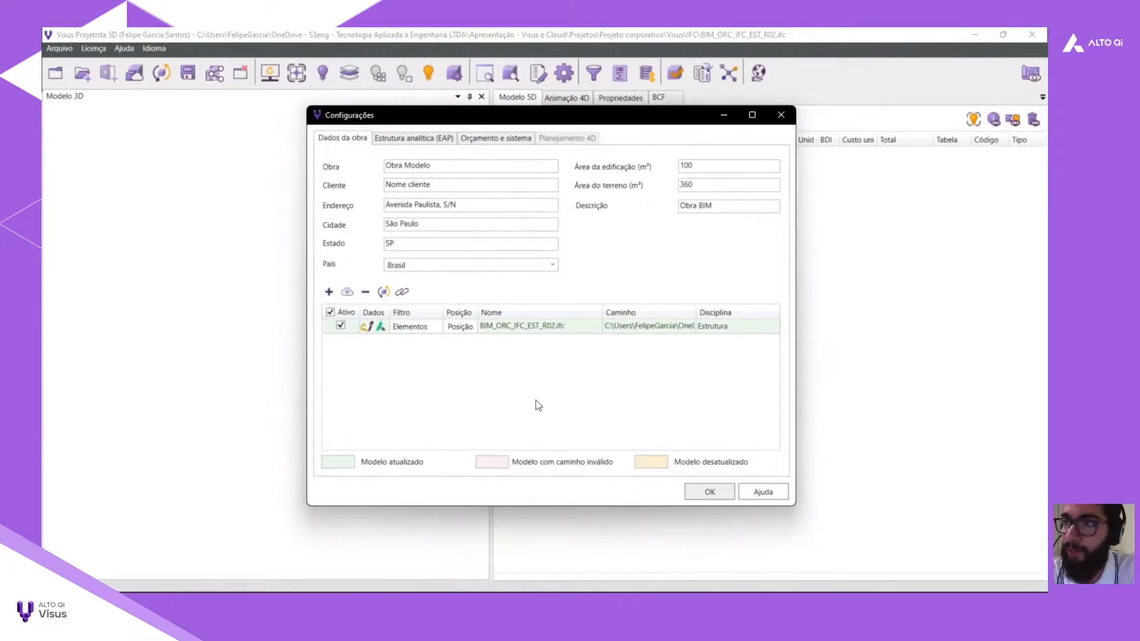
Add BIM_MOD_IFC_HID_R00.ifc and BIM_MOD_IFC_ELE_R00 (+fotovoltaico).ifc to the project, with disciplines Hidrossanitário and Elétrica respectively.
{"action": "left_click", "coordinate": [328, 292]}
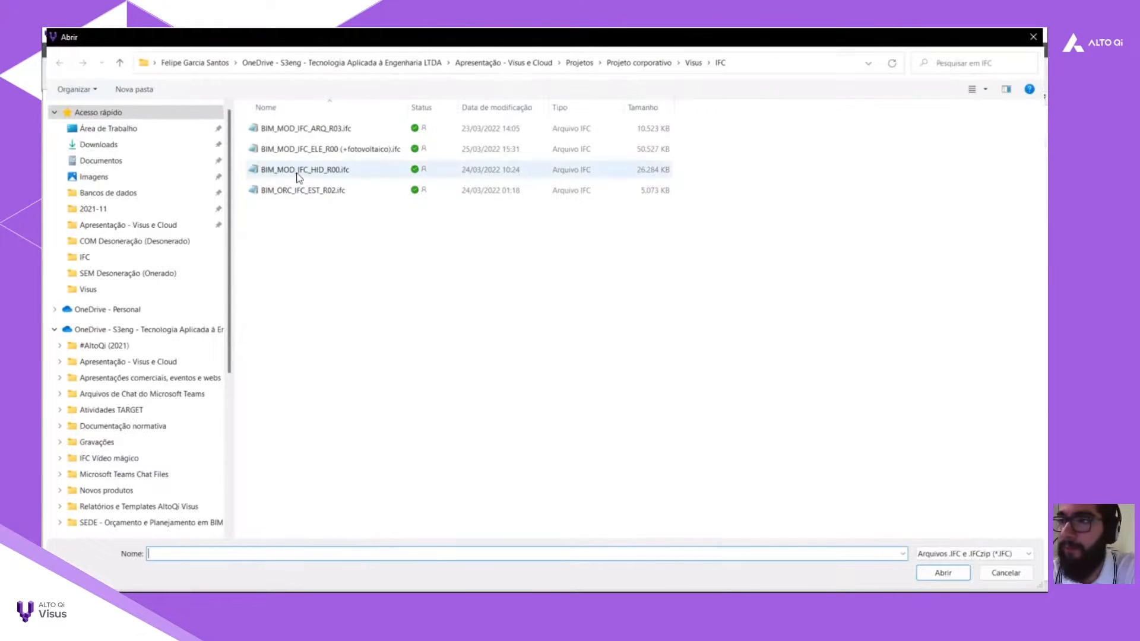
{"action": "double_click", "coordinate": [298, 170]}
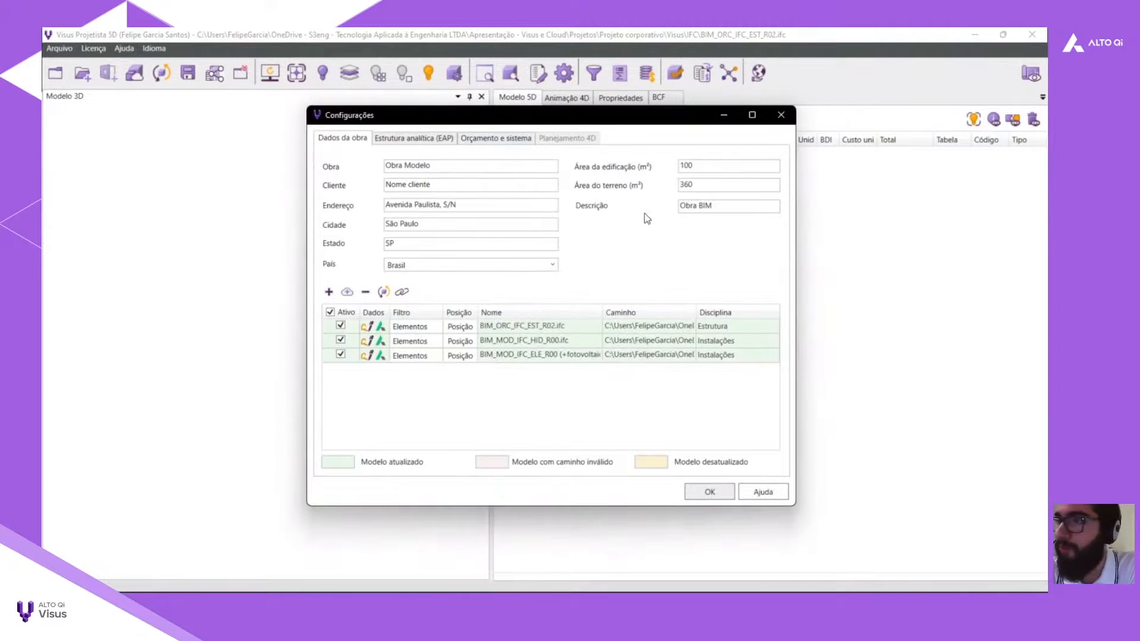
{"action": "left_click", "coordinate": [727, 341]}
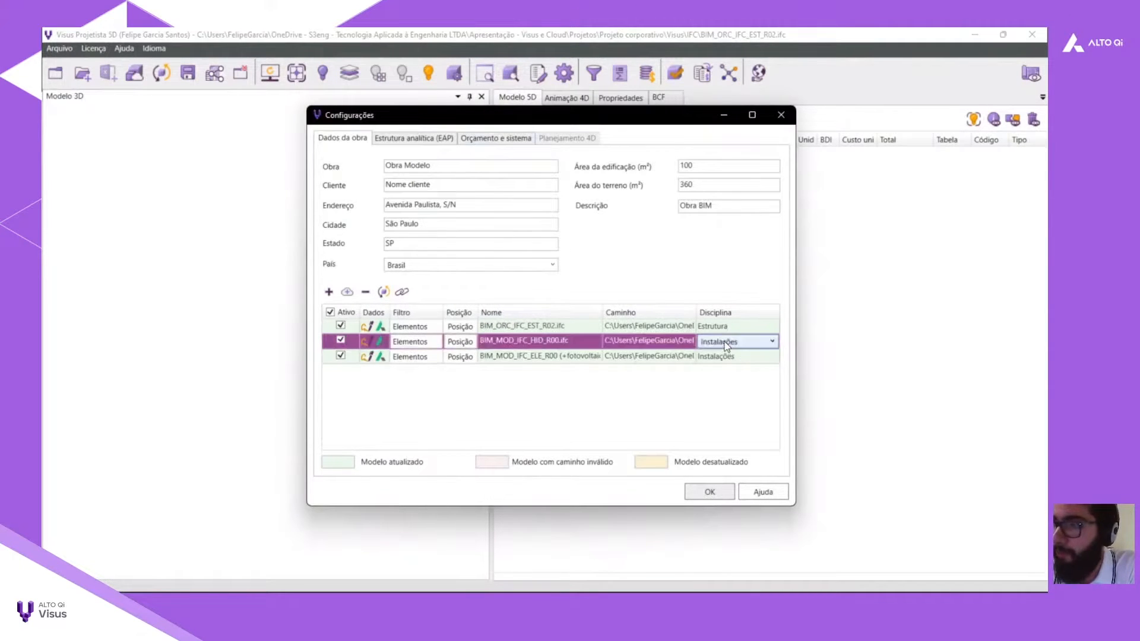
{"action": "left_click", "coordinate": [733, 341]}
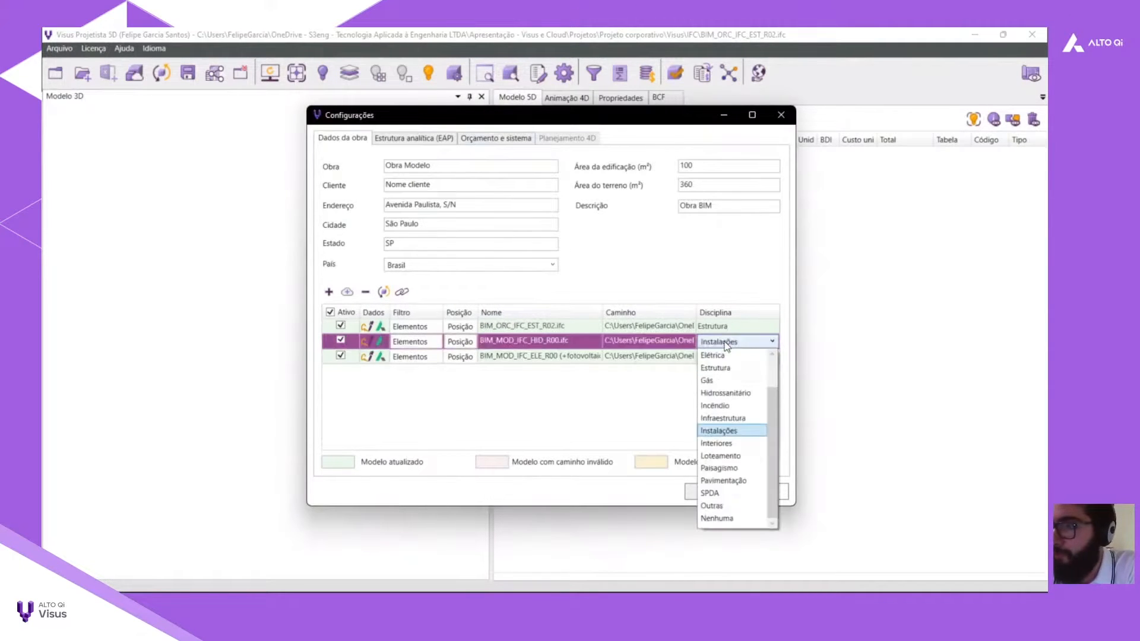
{"action": "left_click", "coordinate": [735, 394]}
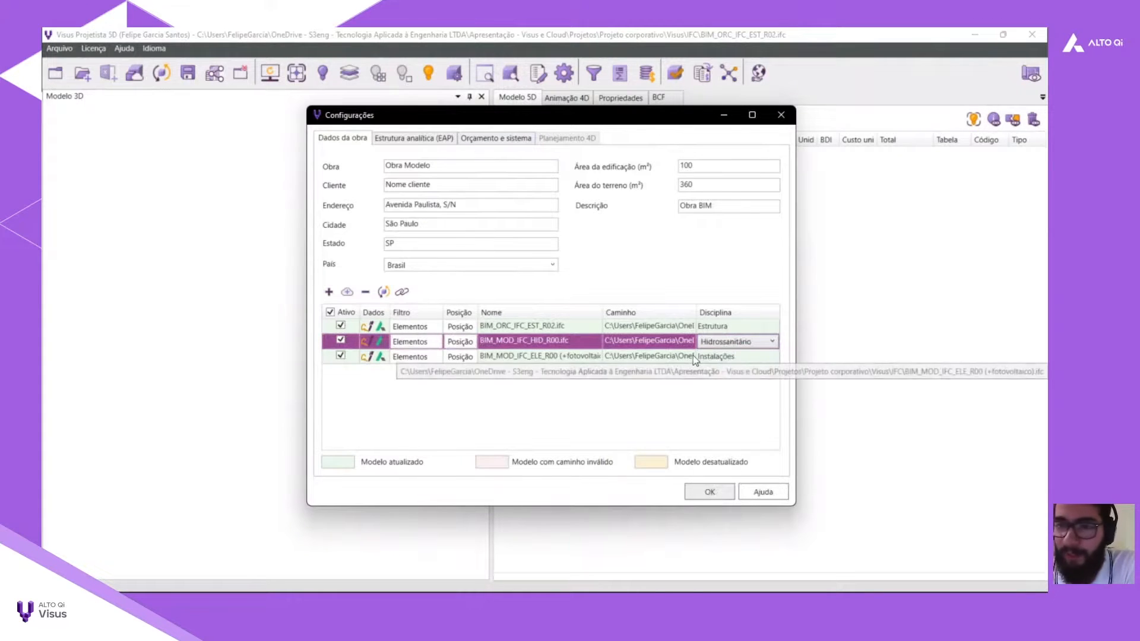
{"action": "left_click", "coordinate": [736, 360]}
{"action": "left_click", "coordinate": [736, 360]}
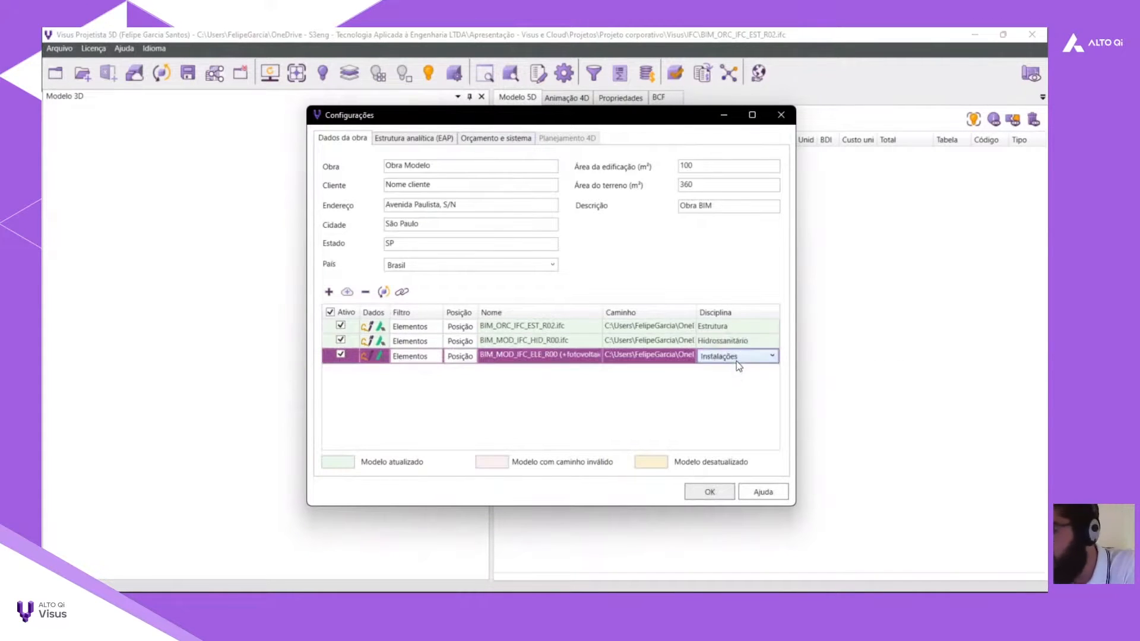
{"action": "left_click", "coordinate": [736, 359]}
{"action": "scroll", "coordinate": [734, 386], "scroll_direction": "up", "scroll_amount": 1}
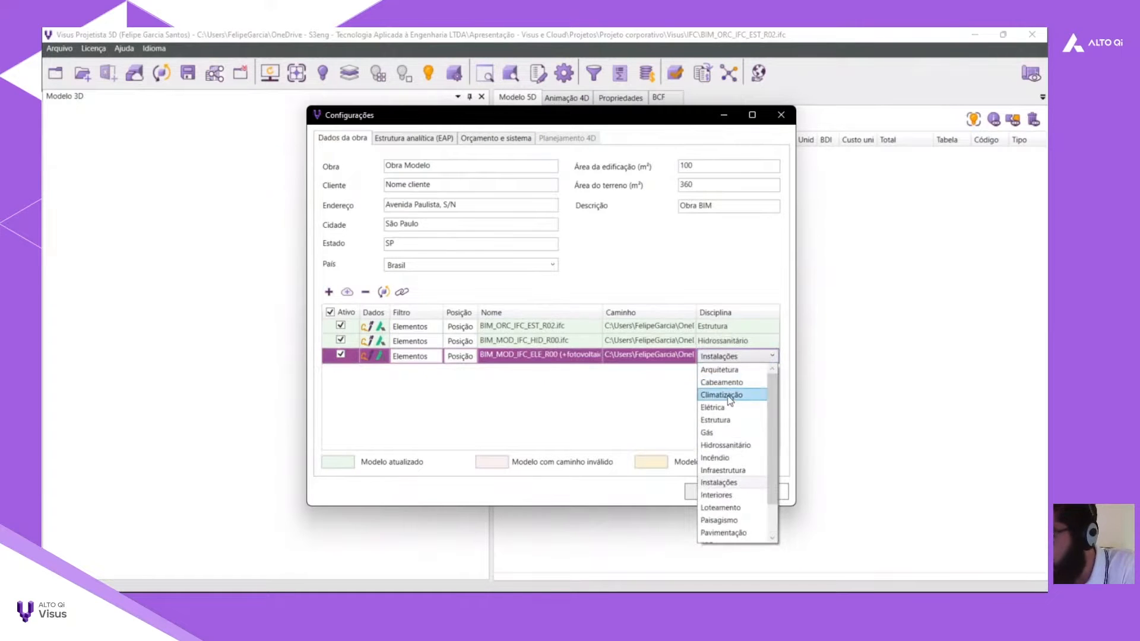
{"action": "left_click", "coordinate": [721, 407]}
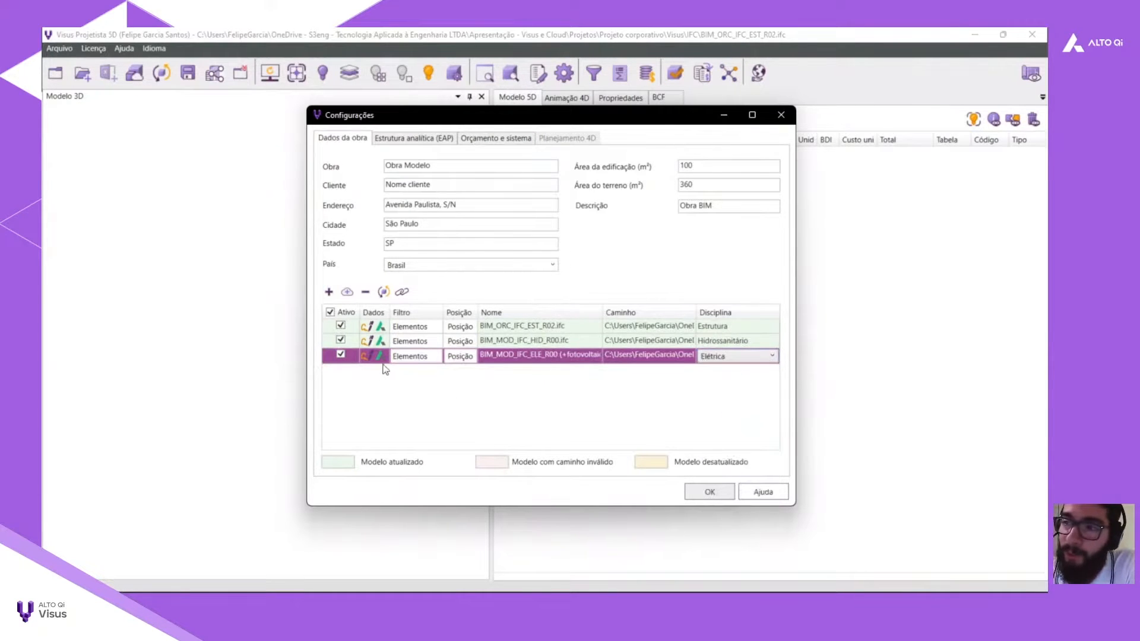
Apply the project configuration to load the linked IFC models into the 3D model.
{"action": "mouse_move", "coordinate": [382, 362]}
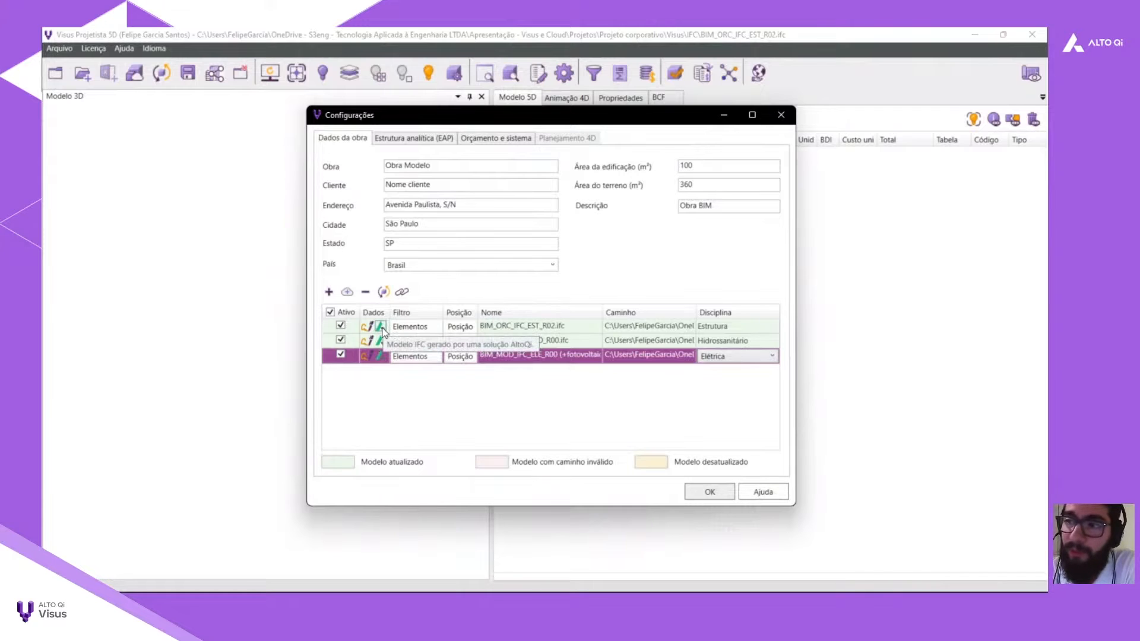
{"action": "mouse_move", "coordinate": [369, 327]}
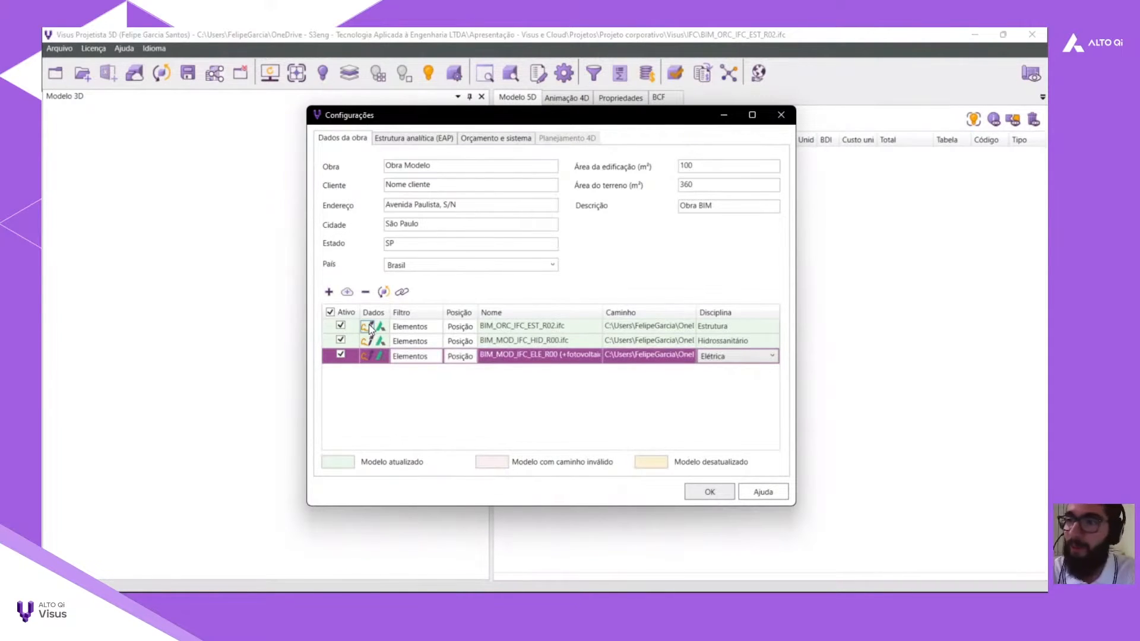
{"action": "left_click", "coordinate": [543, 339]}
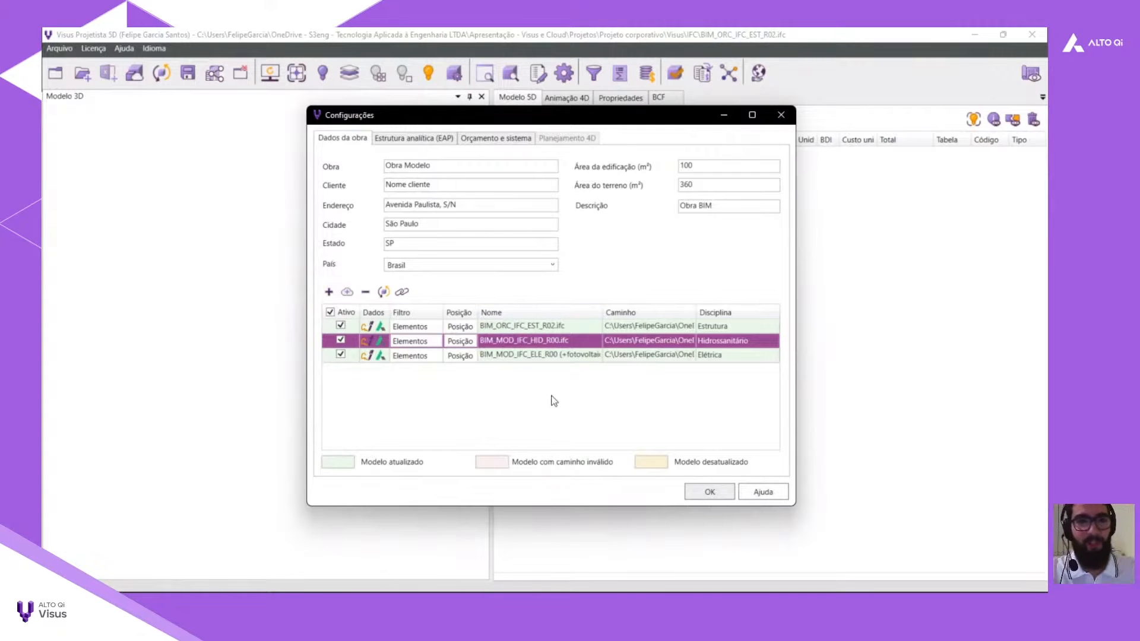
{"action": "left_click", "coordinate": [696, 490]}
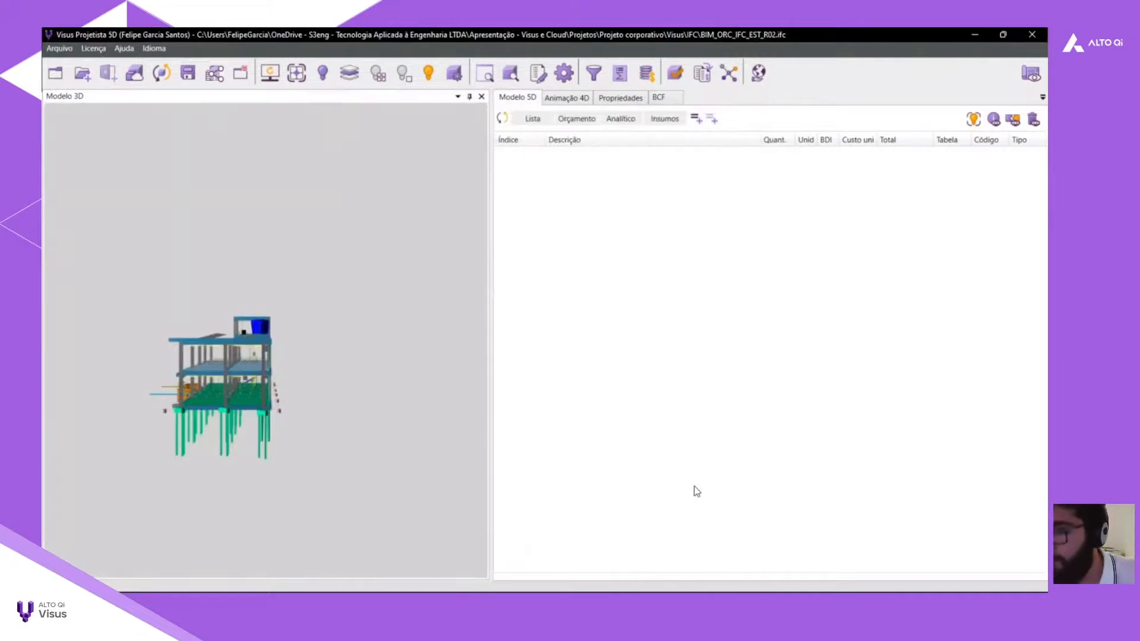
Select the upper-floor column at the middle of the front facade in the 3D model and open its properties.
{"action": "mouse_move", "coordinate": [225, 359]}
{"action": "middle_mouse_down"}
{"action": "mouse_move", "coordinate": [248, 359]}
{"action": "mouse_move", "coordinate": [251, 396]}
{"action": "mouse_move", "coordinate": [231, 358]}
{"action": "middle_mouse_up"}
{"action": "scroll", "coordinate": [249, 359], "scroll_direction": "up", "scroll_amount": 3}
{"action": "scroll", "coordinate": [232, 362], "scroll_direction": "up", "scroll_amount": 6}
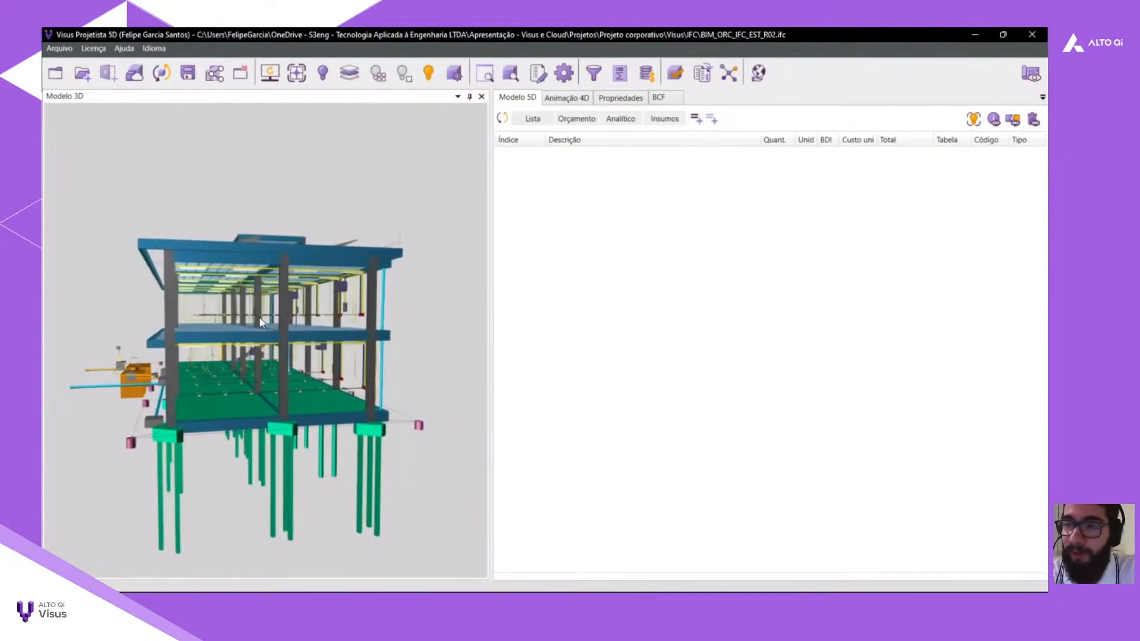
{"action": "middle_click_drag", "start_coordinate": [230, 318], "coordinate": [231, 310]}
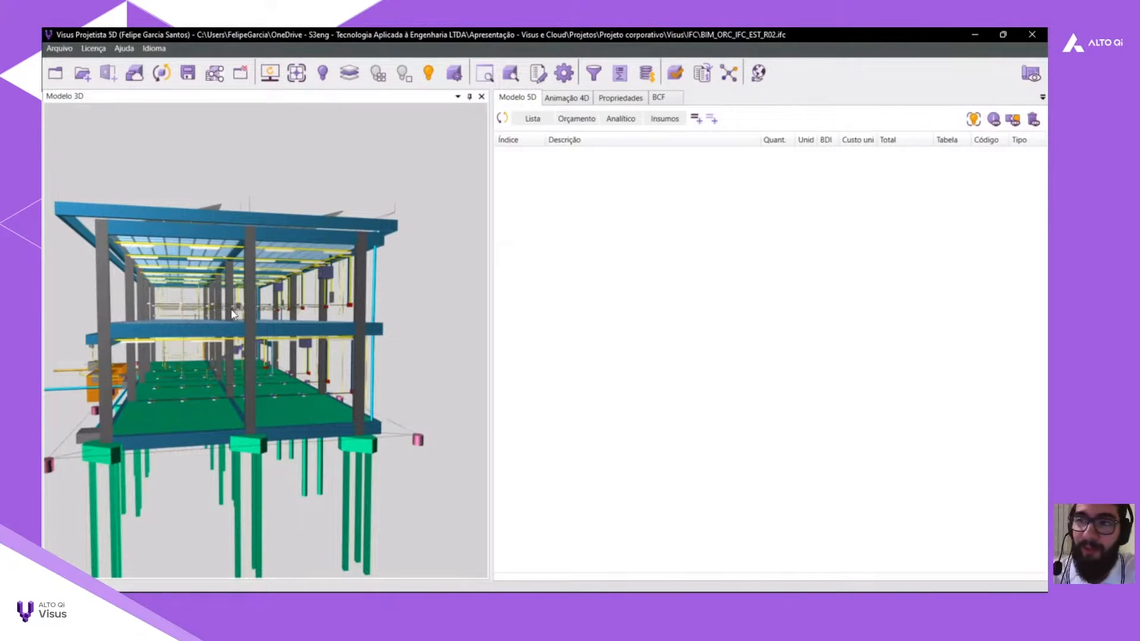
{"action": "scroll", "coordinate": [232, 312], "scroll_direction": "up", "scroll_amount": 3}
{"action": "left_click", "coordinate": [249, 267]}
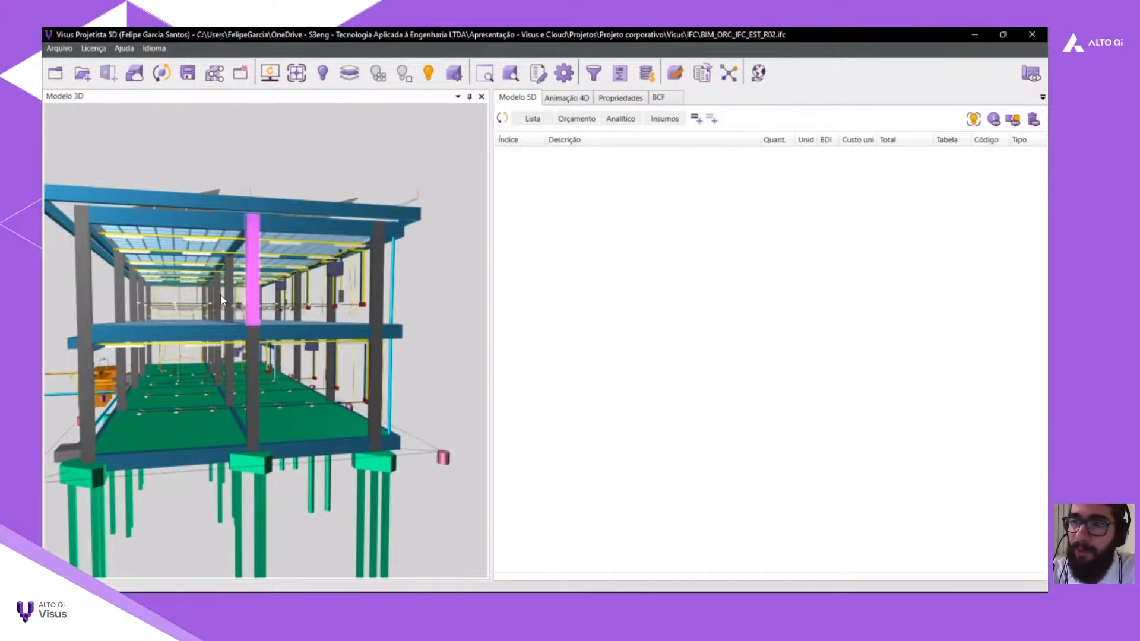
{"action": "scroll", "coordinate": [239, 267], "scroll_direction": "up", "scroll_amount": 3}
{"action": "scroll", "coordinate": [249, 273], "scroll_direction": "up", "scroll_amount": 5}
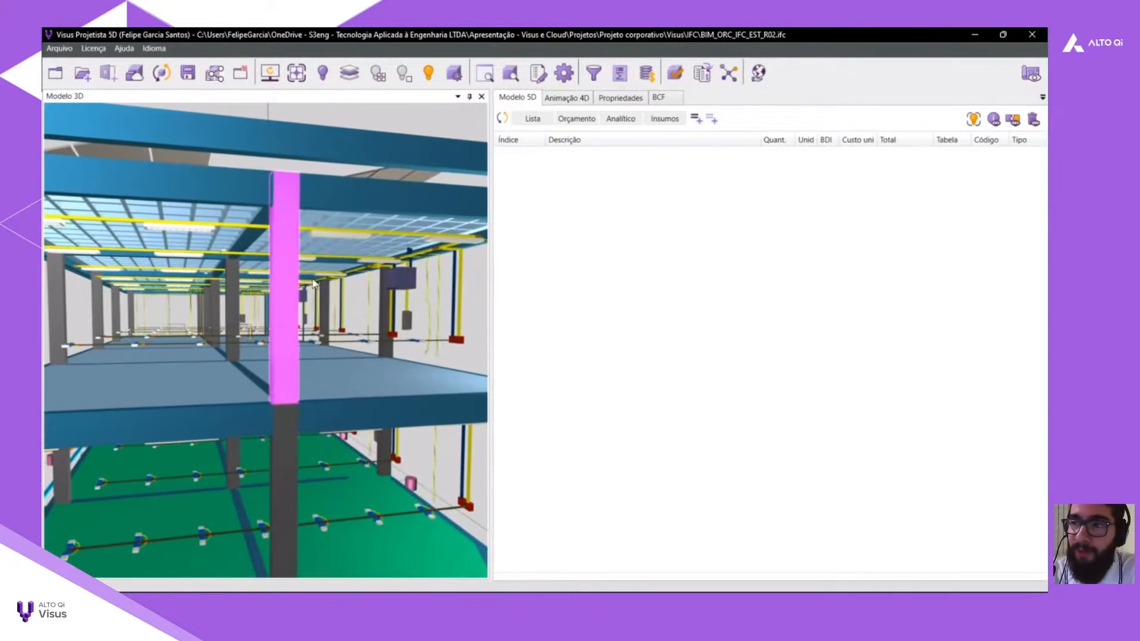
{"action": "left_click", "coordinate": [622, 96]}
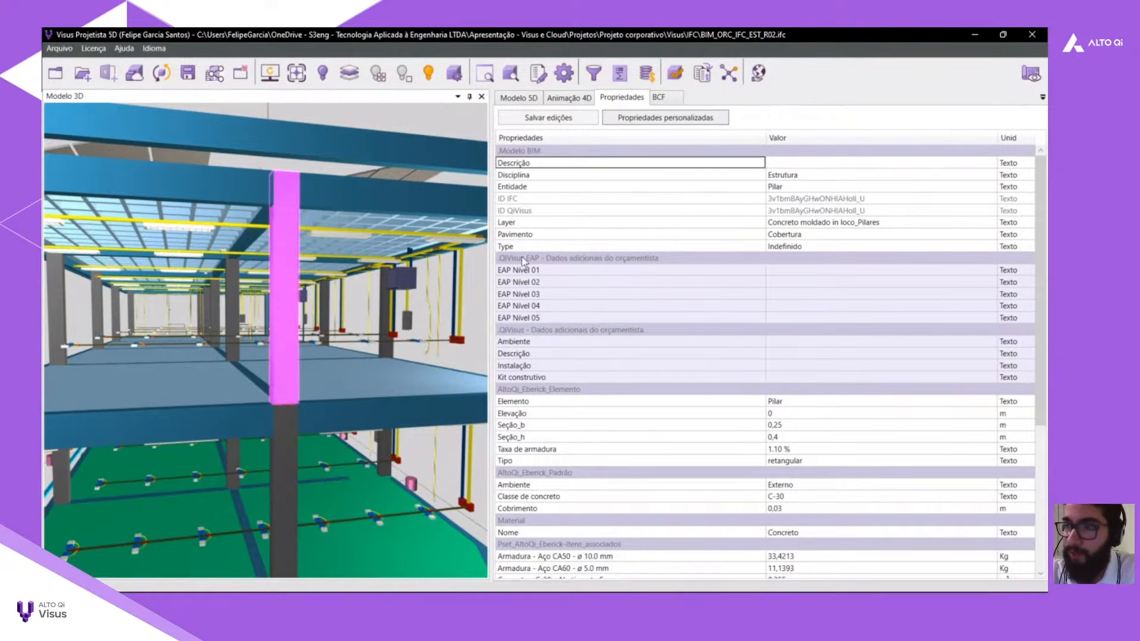
Examine the column's BIM and Eberick properties, including the items in Pset_AltoQi_Eberick-Itens_associados.
{"action": "scroll", "coordinate": [721, 243], "scroll_direction": "down", "scroll_amount": 1}
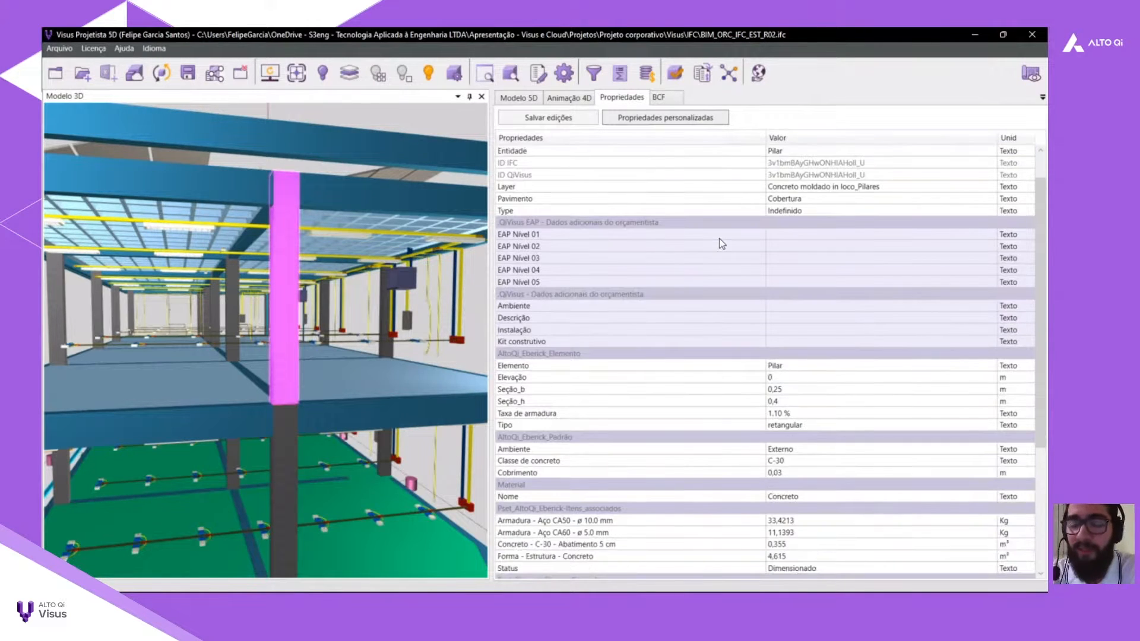
{"action": "scroll", "coordinate": [719, 243], "scroll_direction": "up", "scroll_amount": 1}
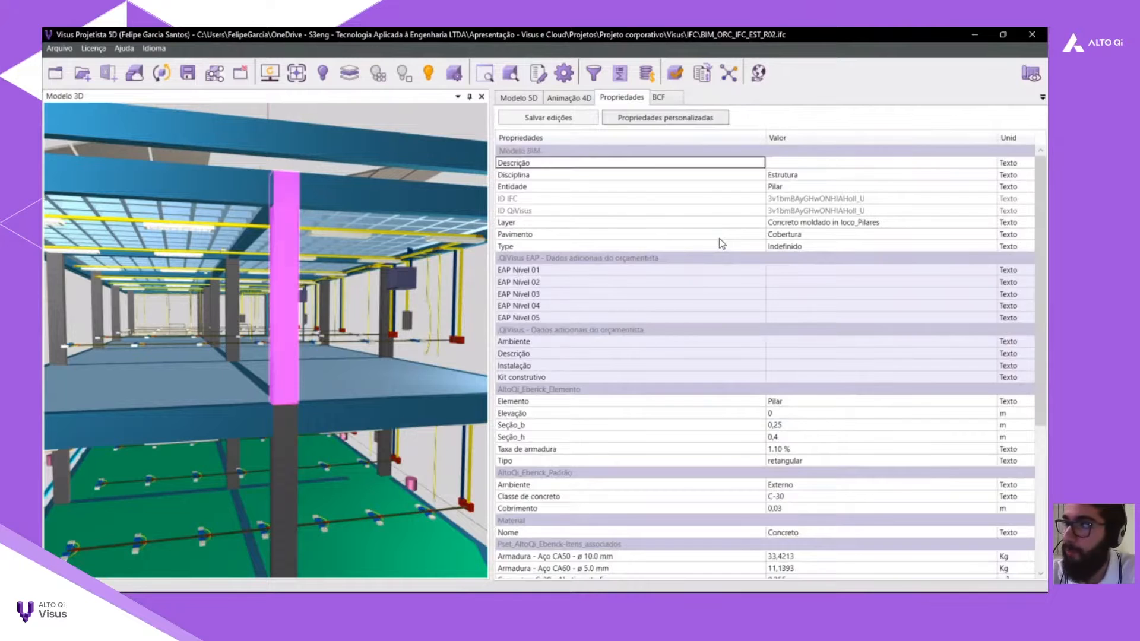
{"action": "scroll", "coordinate": [720, 242], "scroll_direction": "down", "scroll_amount": 1}
{"action": "scroll", "coordinate": [718, 239], "scroll_direction": "down", "scroll_amount": 3}
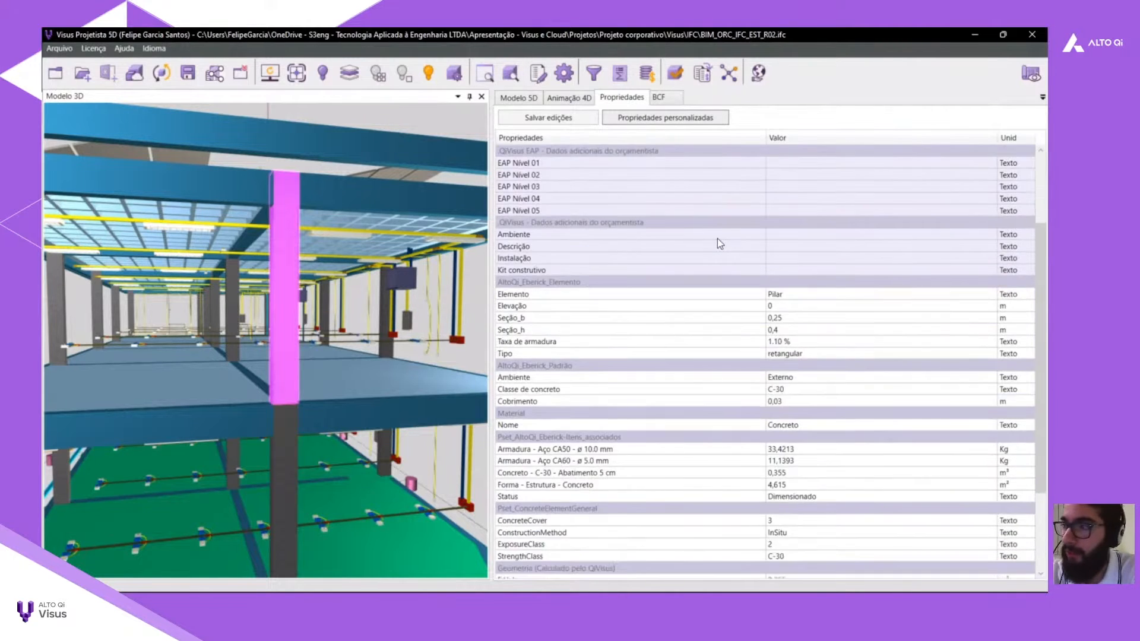
{"action": "left_click_drag", "start_coordinate": [692, 414], "coordinate": [672, 460]}
{"action": "scroll", "coordinate": [551, 420], "scroll_direction": "down", "scroll_amount": 1}
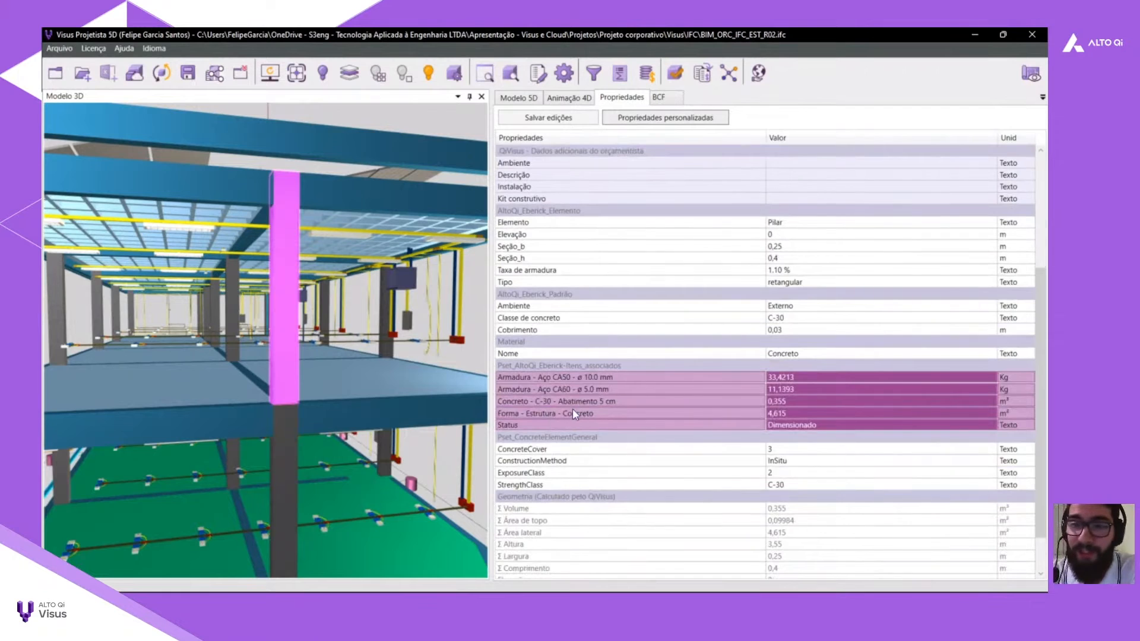
Inspect the column's associated quantities one by one: CA50 and CA60 reinforcement, C-30 concrete and formwork.
{"action": "left_click", "coordinate": [637, 404]}
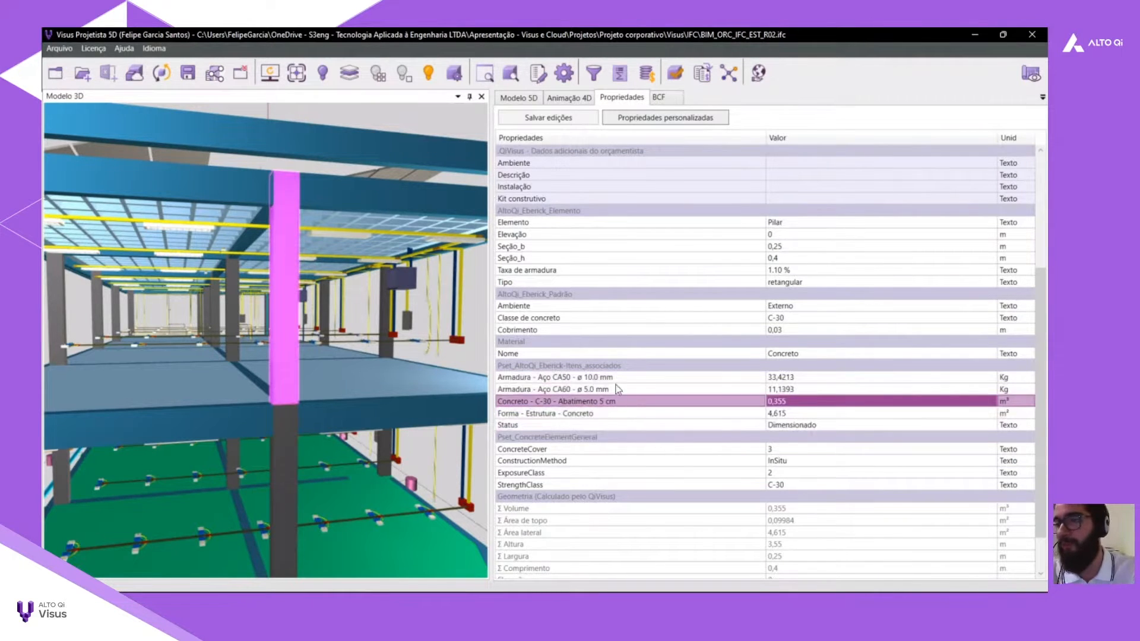
{"action": "left_click", "coordinate": [616, 381]}
{"action": "left_click_drag", "start_coordinate": [616, 380], "coordinate": [612, 392]}
{"action": "left_click", "coordinate": [609, 401]}
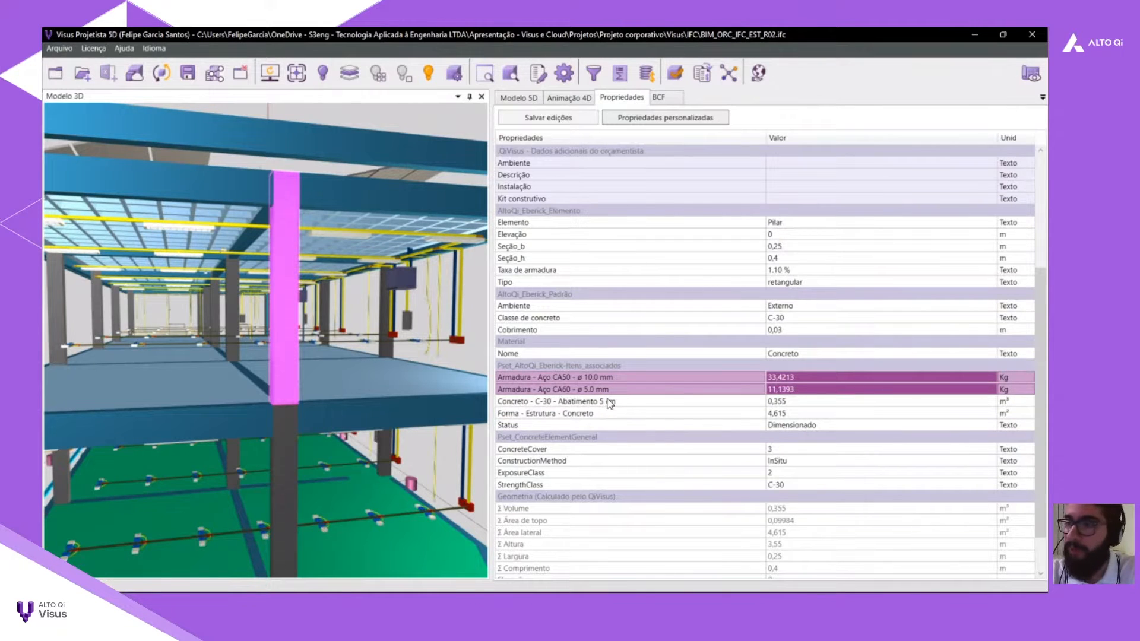
{"action": "left_click", "coordinate": [604, 405]}
{"action": "left_click", "coordinate": [599, 415]}
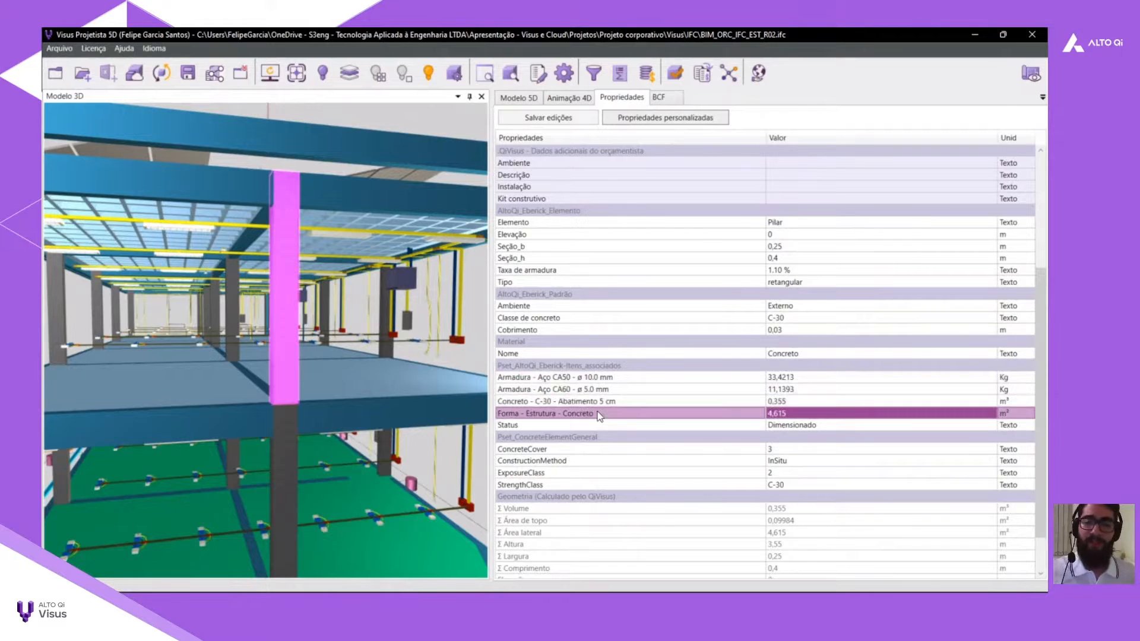
{"action": "scroll", "coordinate": [598, 409], "scroll_direction": "up", "scroll_amount": 4}
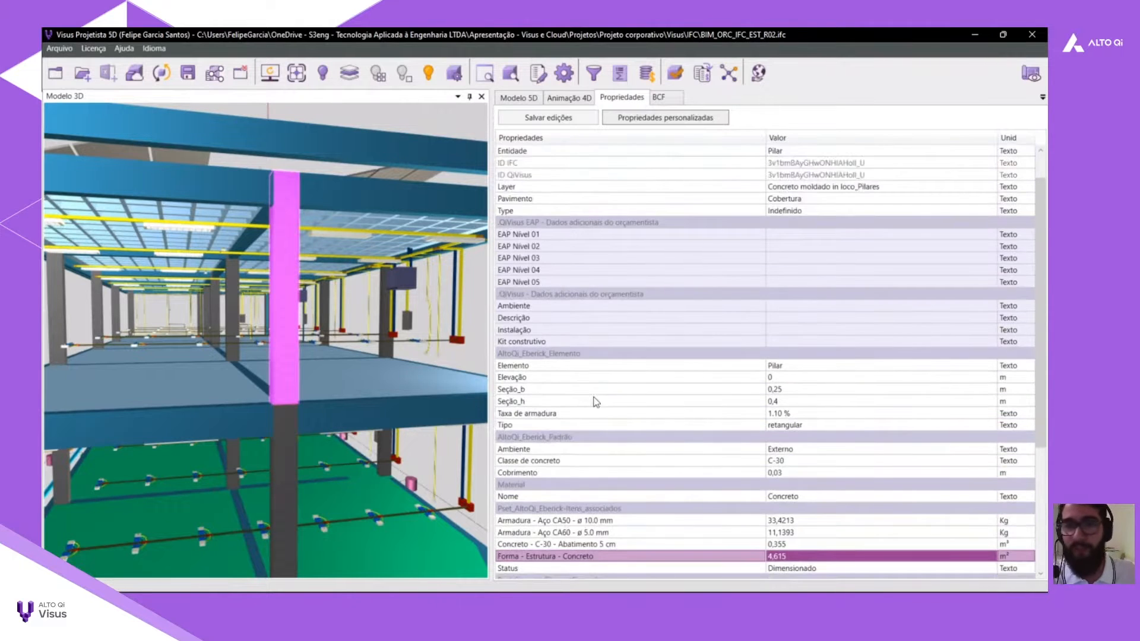
{"action": "scroll", "coordinate": [595, 401], "scroll_direction": "up", "scroll_amount": 1}
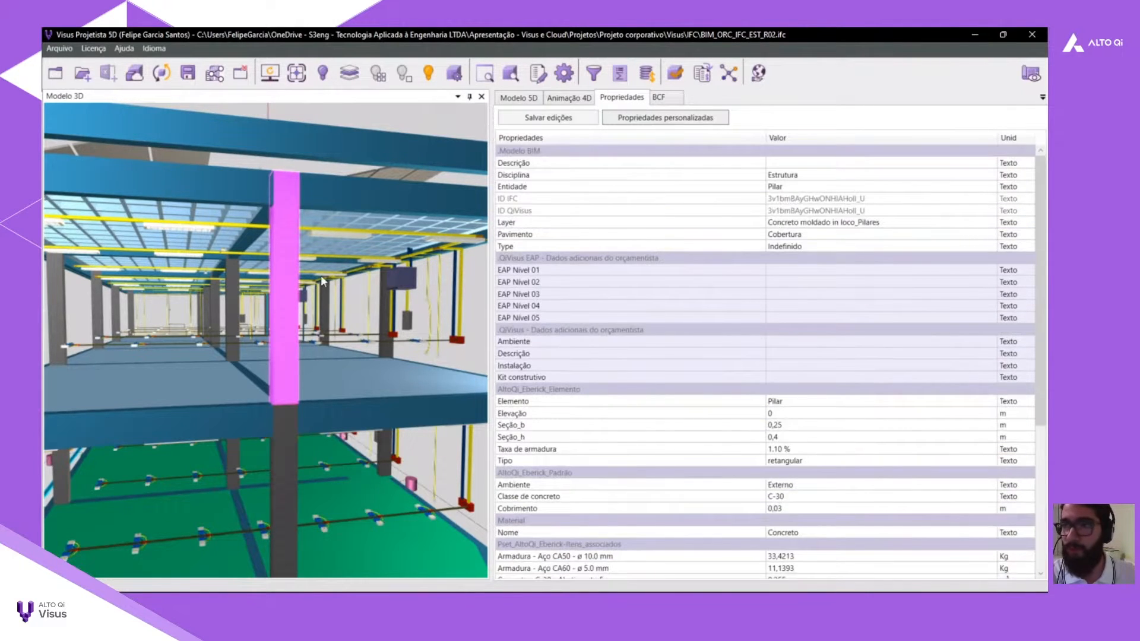
Fit the whole building in the 3D view and clear the column selection.
{"action": "left_click_drag", "start_coordinate": [321, 276], "coordinate": [321, 109]}
{"action": "left_click", "coordinate": [296, 72]}
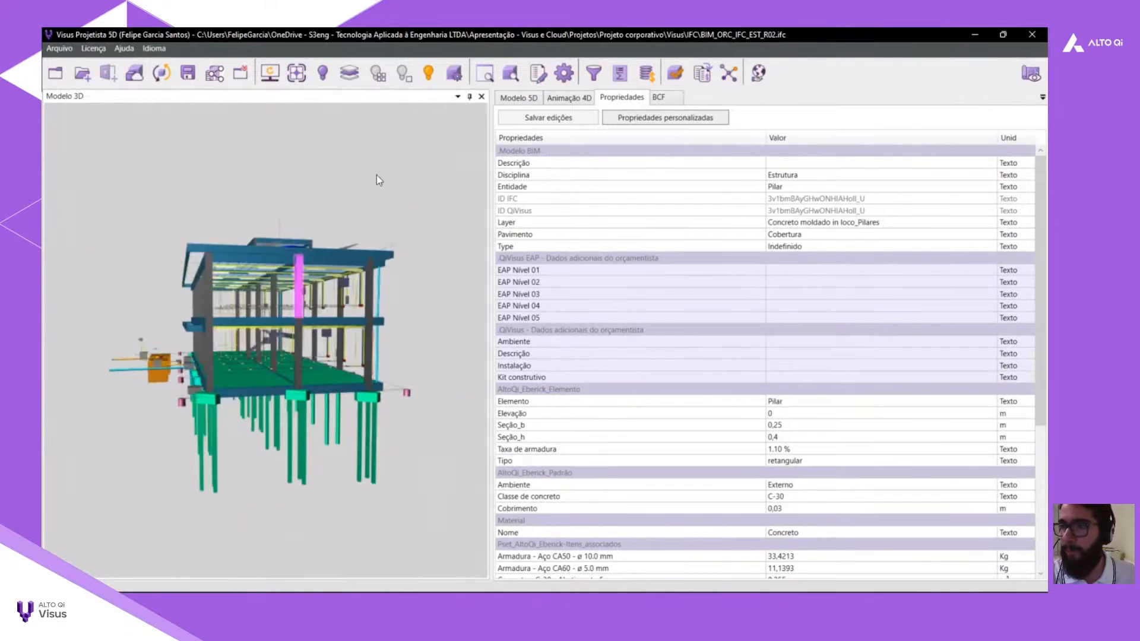
{"action": "left_click", "coordinate": [376, 175]}
Generate the quantity list of the 5D model from the linked disciplines and look through its items.
{"action": "left_click", "coordinate": [518, 98]}
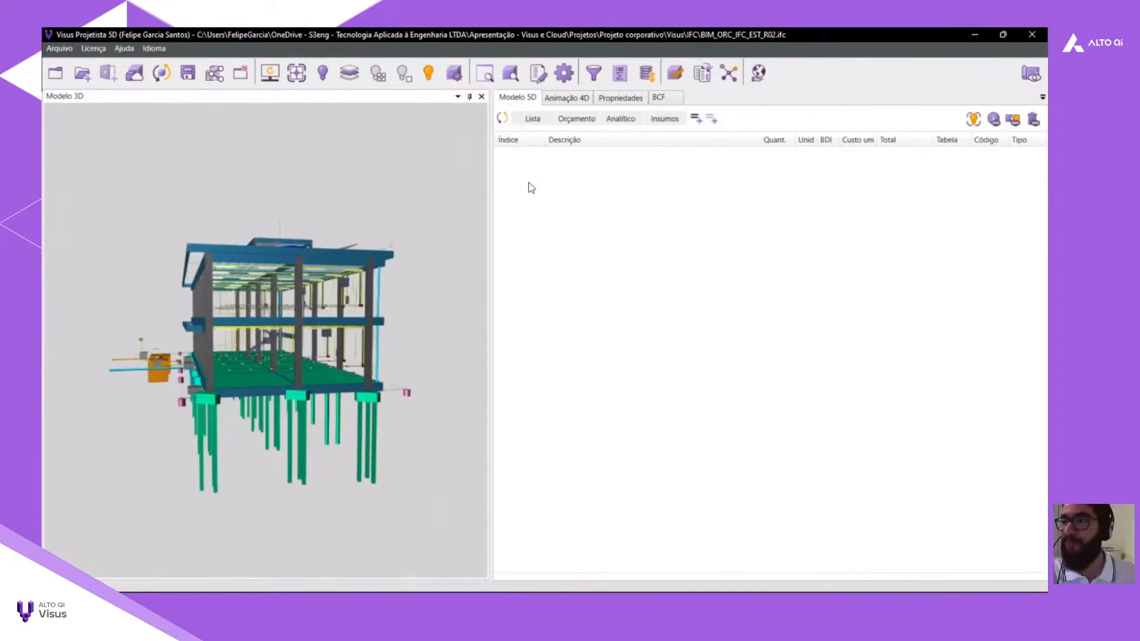
{"action": "left_click", "coordinate": [501, 119]}
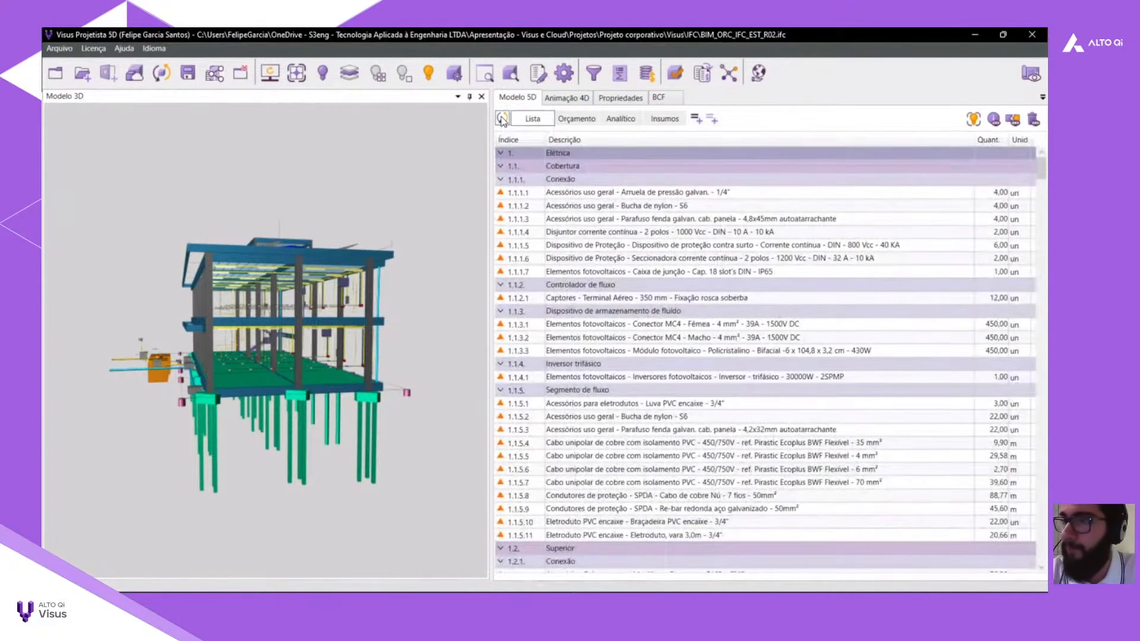
{"action": "scroll", "coordinate": [673, 254], "scroll_direction": "down", "scroll_amount": 3}
{"action": "scroll", "coordinate": [673, 255], "scroll_direction": "down", "scroll_amount": 3}
{"action": "scroll", "coordinate": [665, 314], "scroll_direction": "up", "scroll_amount": 6}
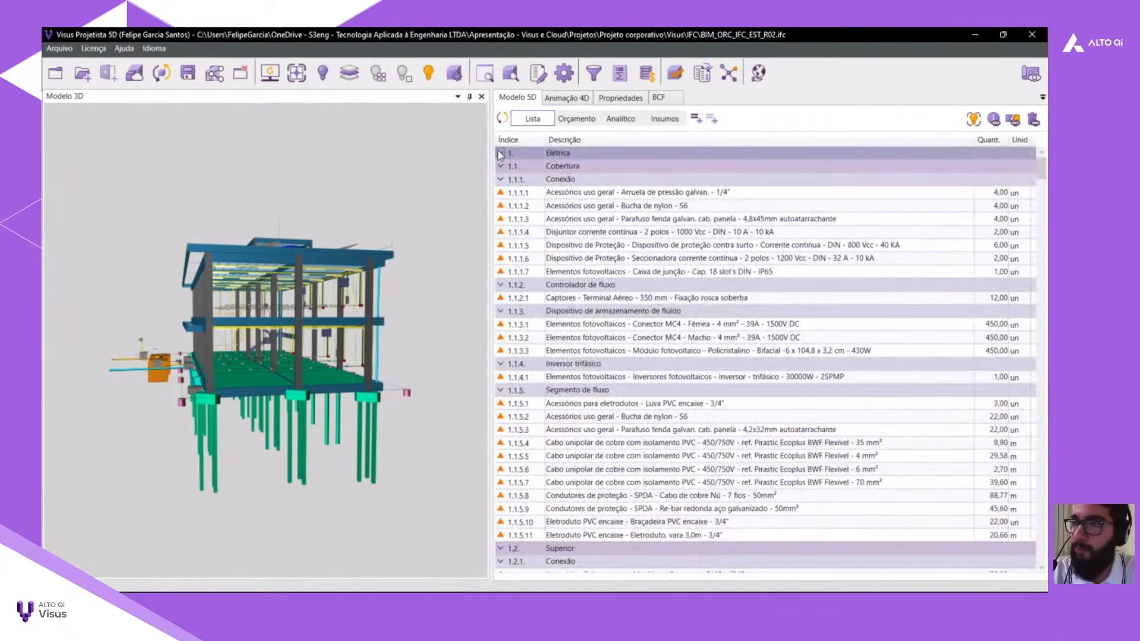
Collapse the Elétrica, Estrutura and Hidrossanitário groups in the quantity list.
{"action": "left_click", "coordinate": [500, 155]}
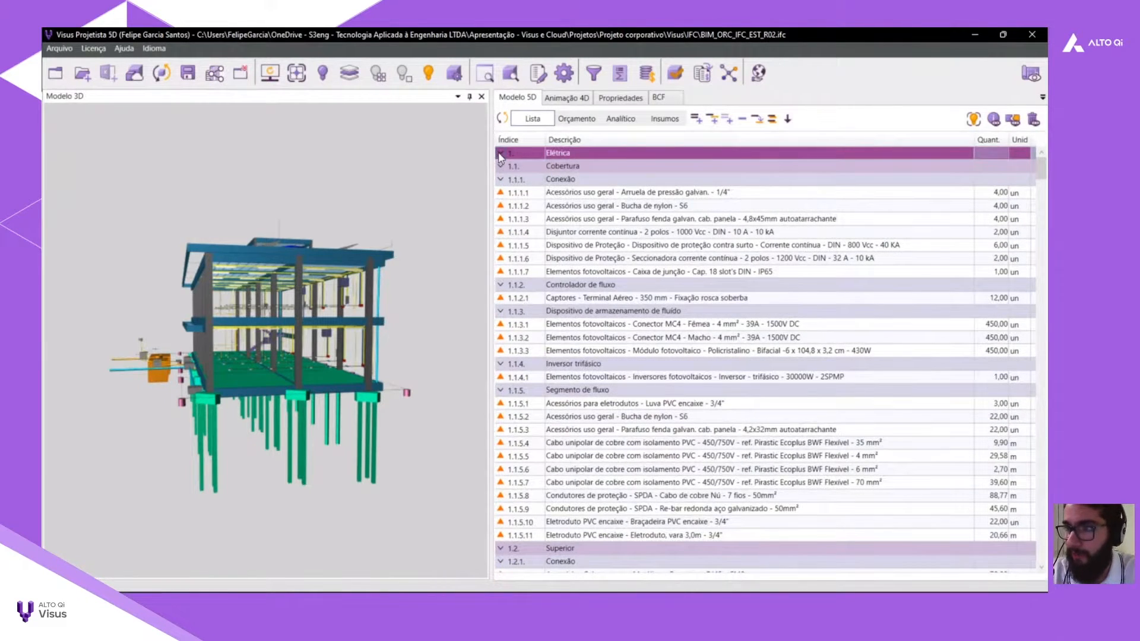
{"action": "left_click", "coordinate": [500, 154]}
{"action": "left_click", "coordinate": [501, 166]}
{"action": "left_click", "coordinate": [501, 166]}
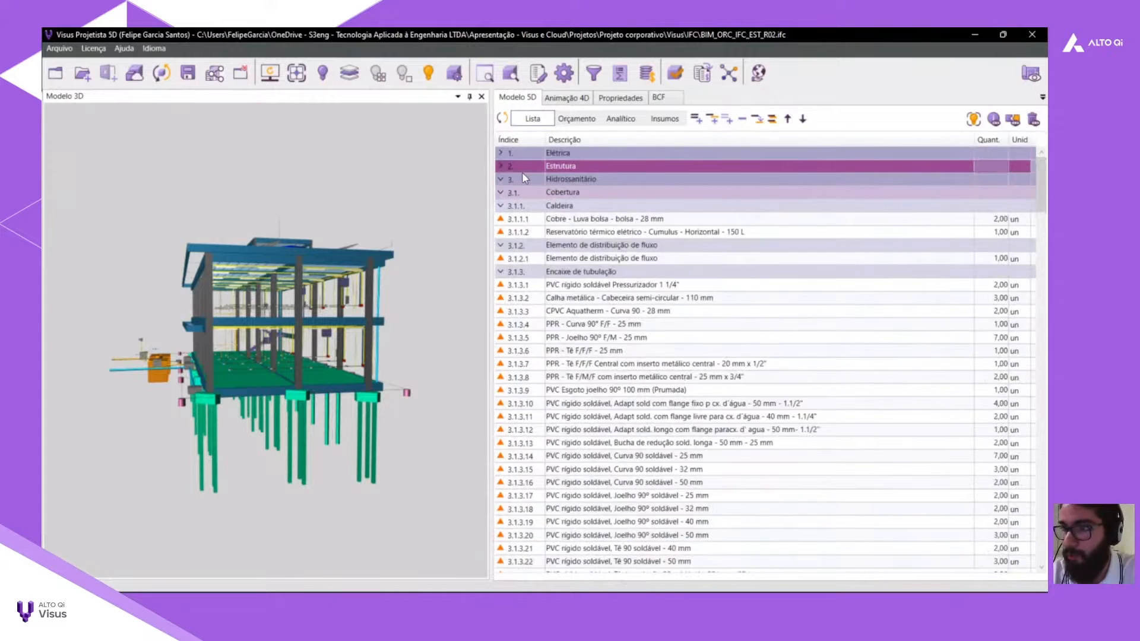
{"action": "left_click", "coordinate": [500, 180]}
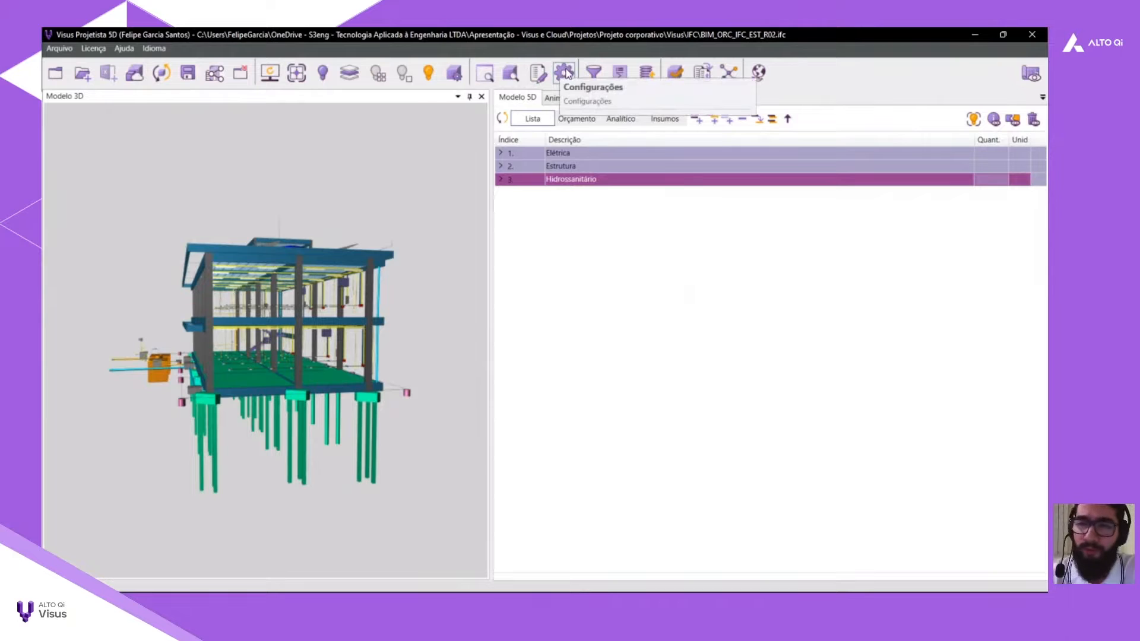
Move the Estrutura discipline above Elétrica so that it comes first in the quantity list.
{"action": "left_click", "coordinate": [596, 166]}
{"action": "left_click", "coordinate": [619, 183]}
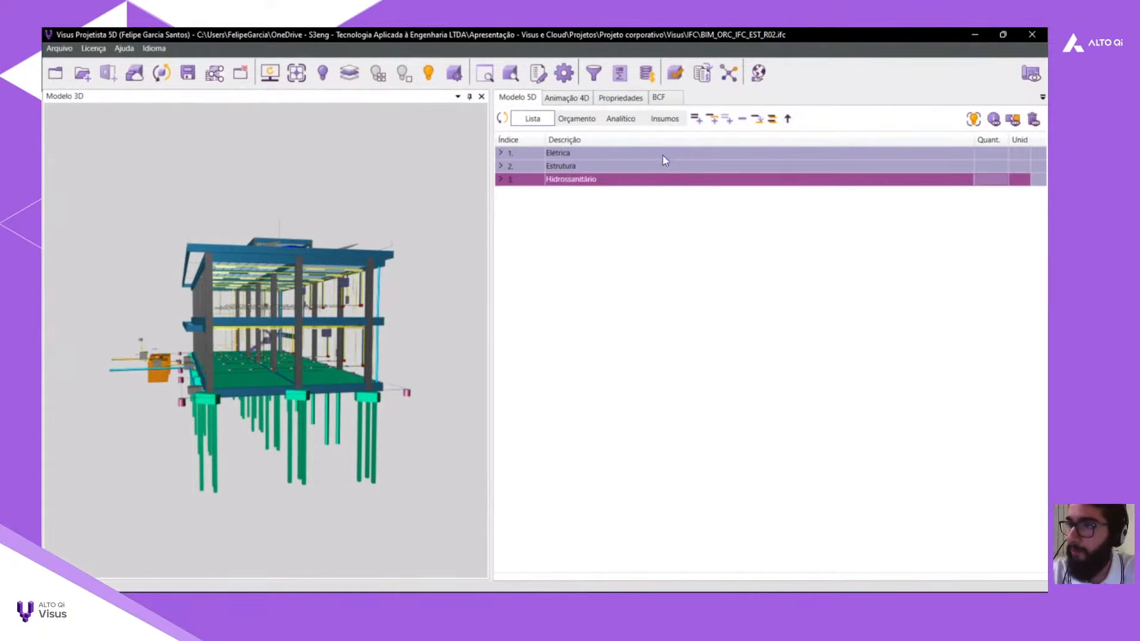
{"action": "left_click", "coordinate": [675, 164]}
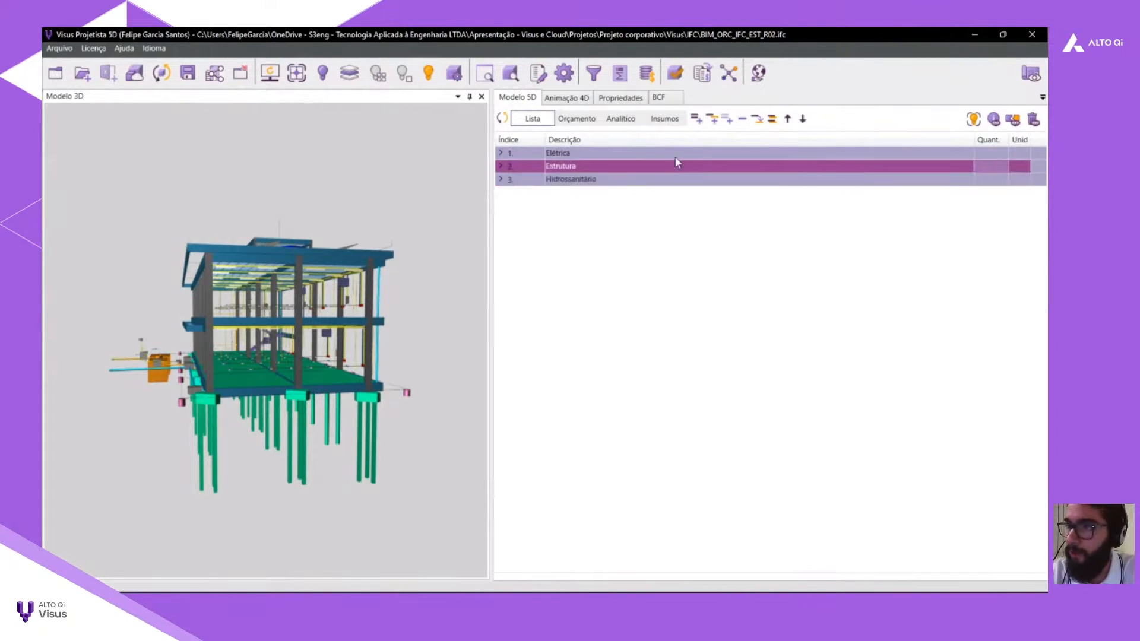
{"action": "left_click", "coordinate": [787, 119]}
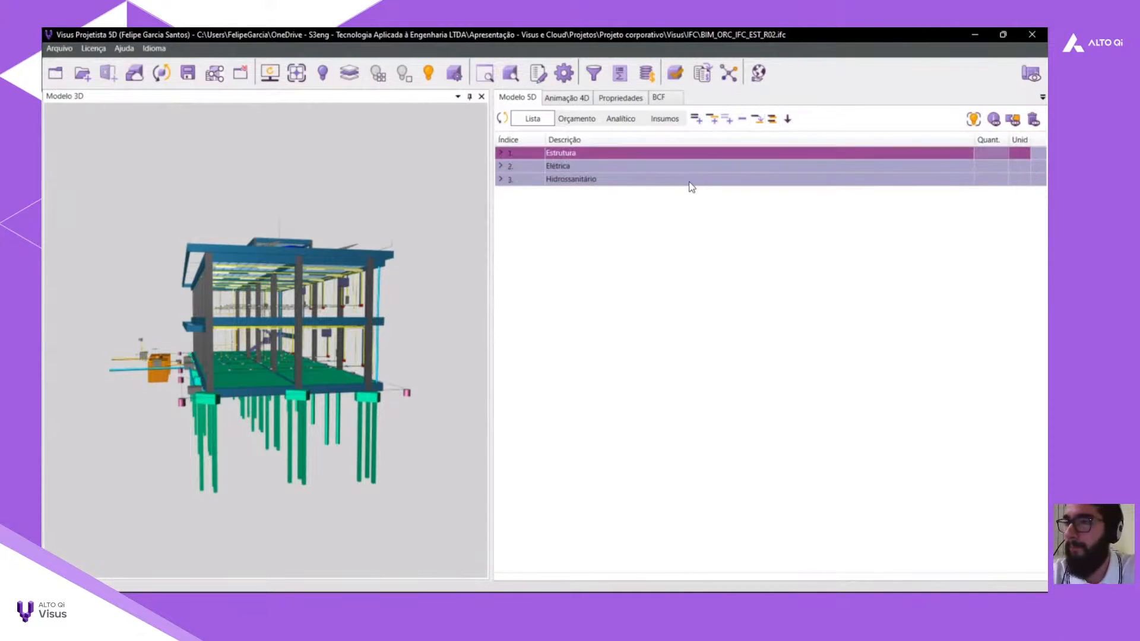
Expand the Estrutura group, highlight its Cobertura level in the 3D model and look through the level's items.
{"action": "left_click", "coordinate": [500, 152]}
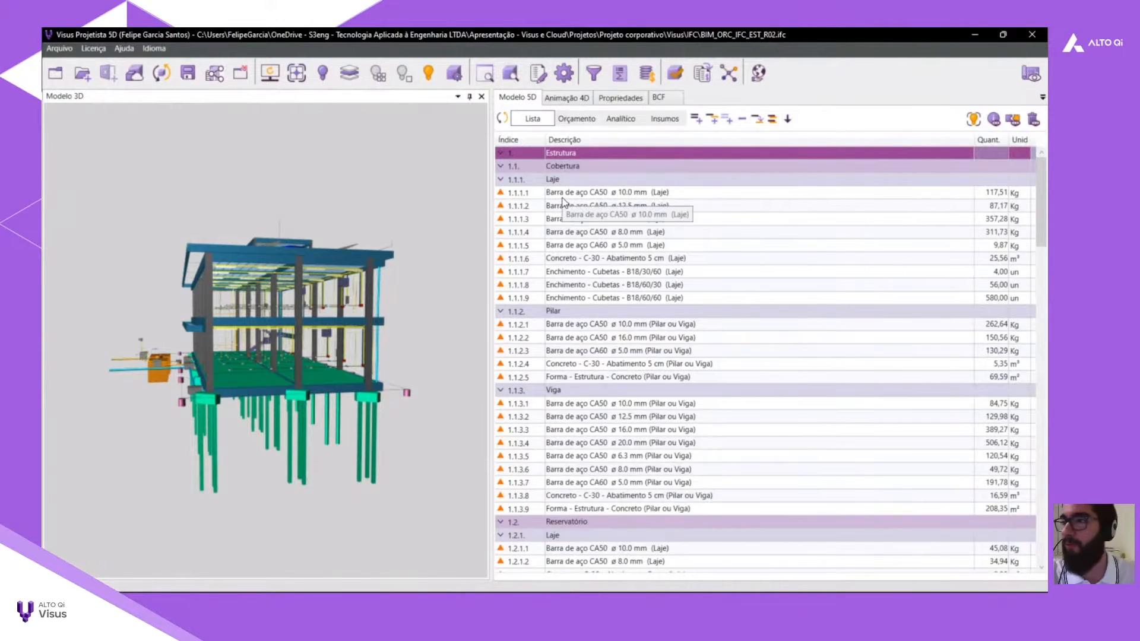
{"action": "left_click", "coordinate": [600, 170]}
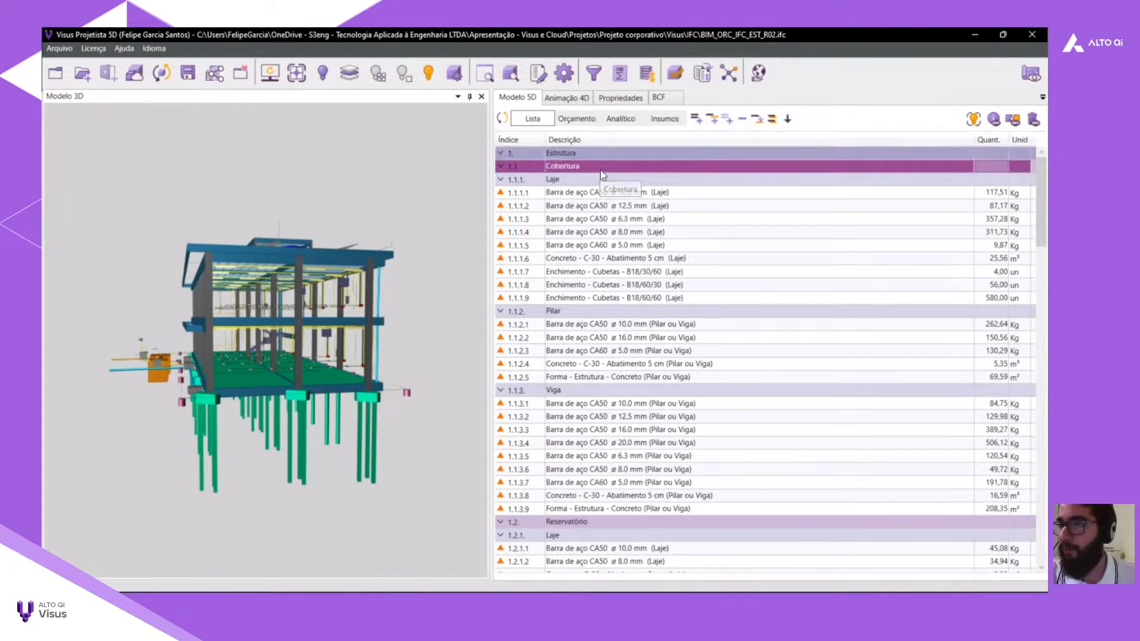
{"action": "middle_click_drag", "start_coordinate": [309, 350], "coordinate": [248, 314]}
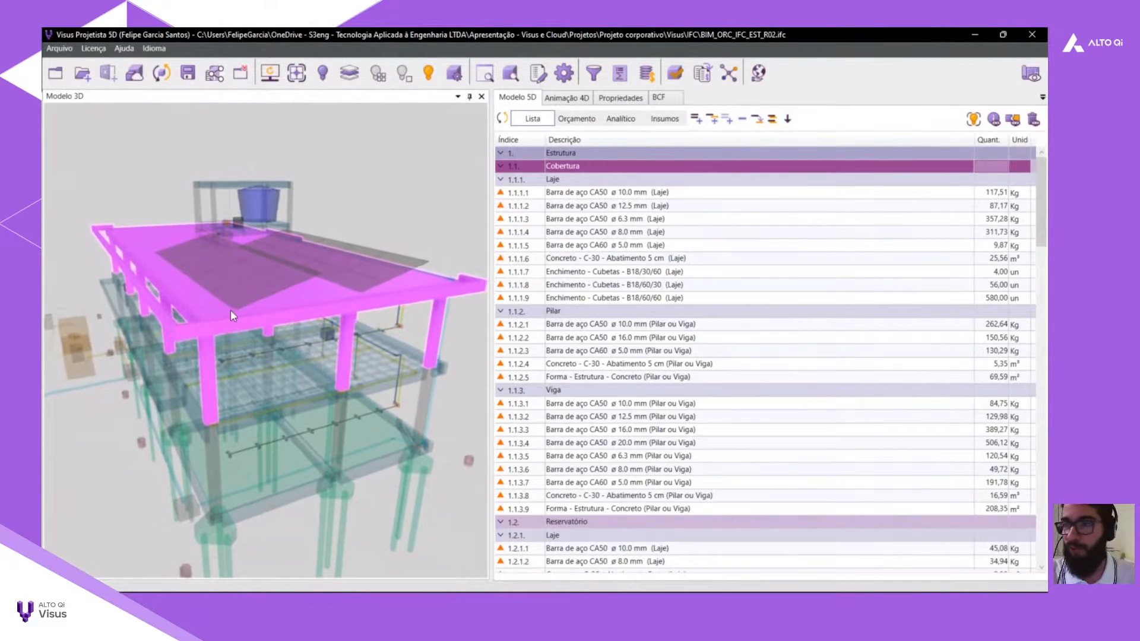
{"action": "scroll", "coordinate": [597, 298], "scroll_direction": "down", "scroll_amount": 2}
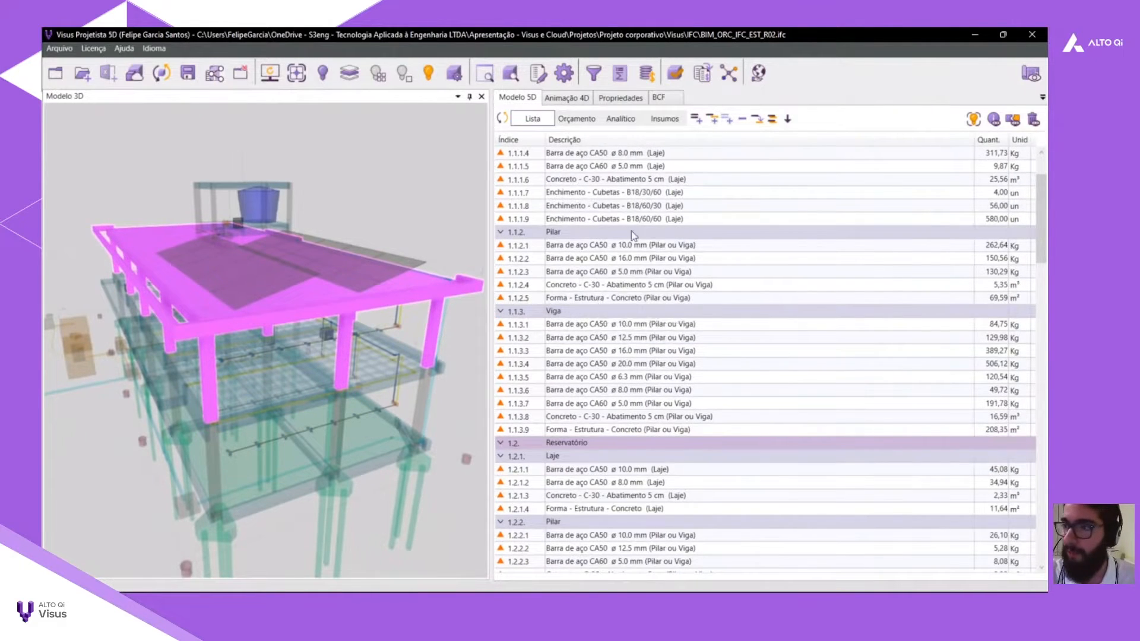
{"action": "scroll", "coordinate": [601, 306], "scroll_direction": "up", "scroll_amount": 2}
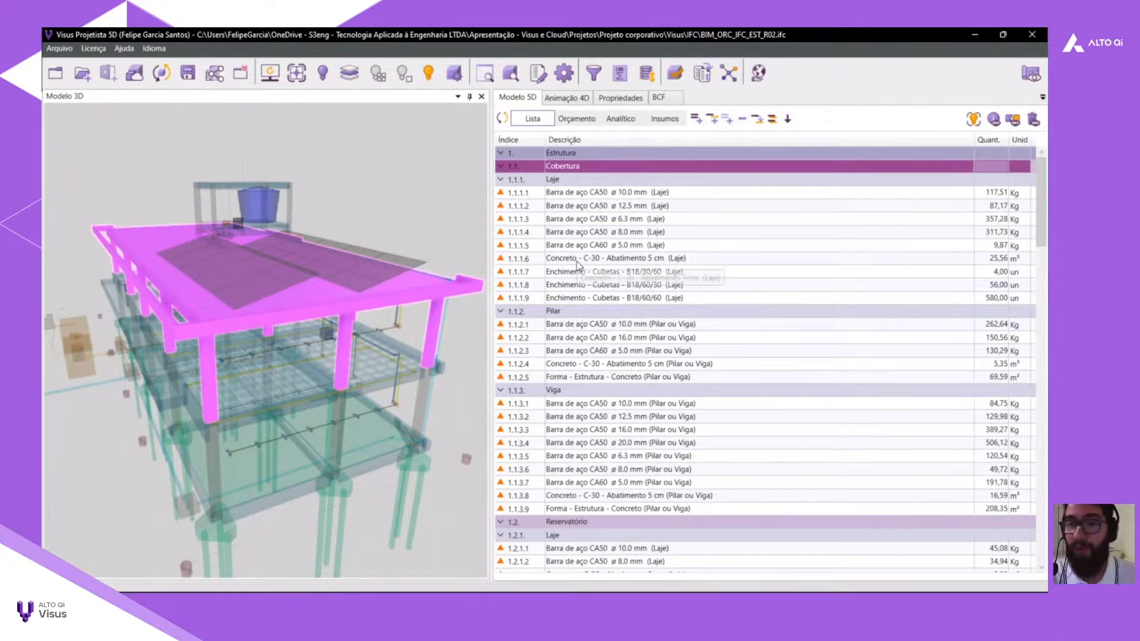
Clear the Cobertura highlight in the model and review the slab's reinforcement, concrete and Cubetas filling items under Laje.
{"action": "left_click_drag", "start_coordinate": [624, 194], "coordinate": [623, 245]}
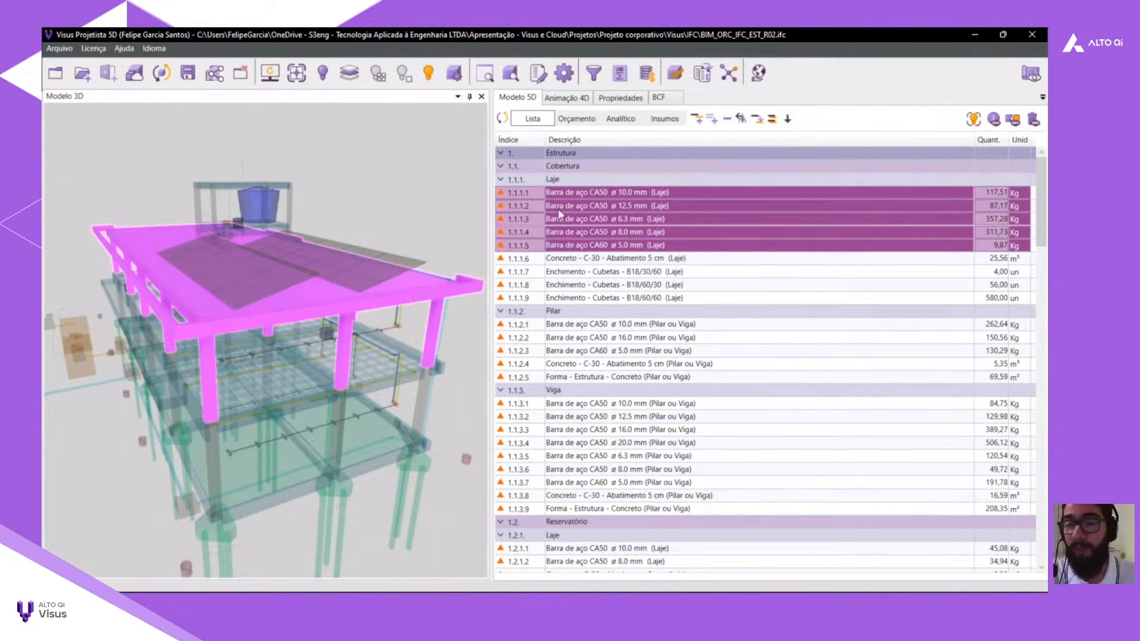
{"action": "left_click", "coordinate": [504, 286]}
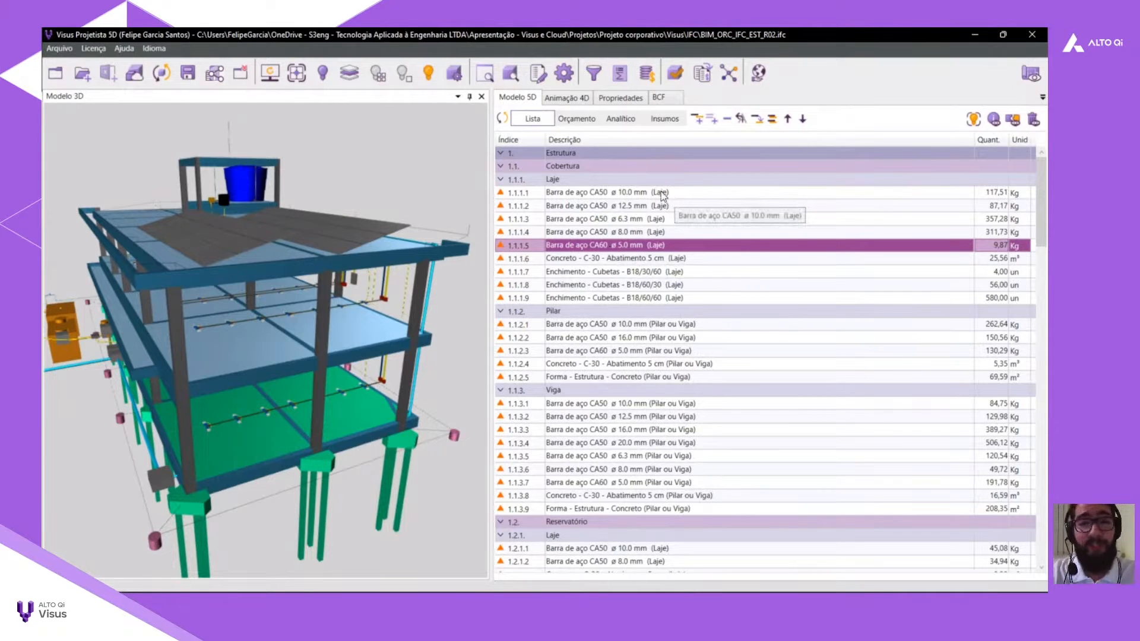
{"action": "left_click", "coordinate": [648, 180]}
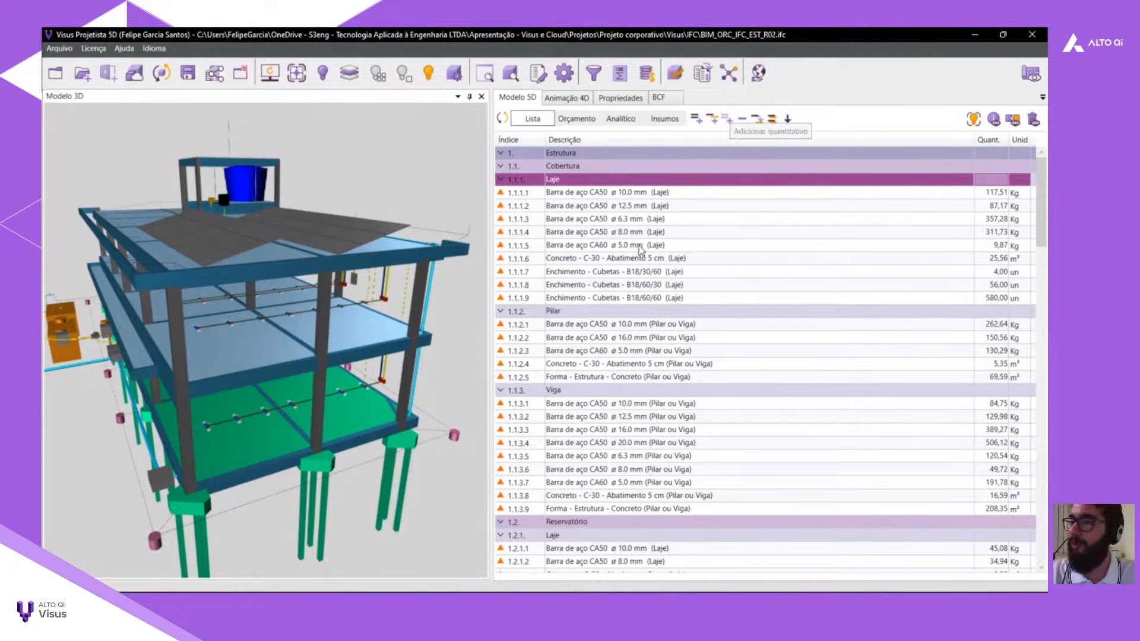
{"action": "right_click_drag", "start_coordinate": [313, 304], "coordinate": [318, 277]}
{"action": "right_click_drag", "start_coordinate": [262, 339], "coordinate": [286, 282]}
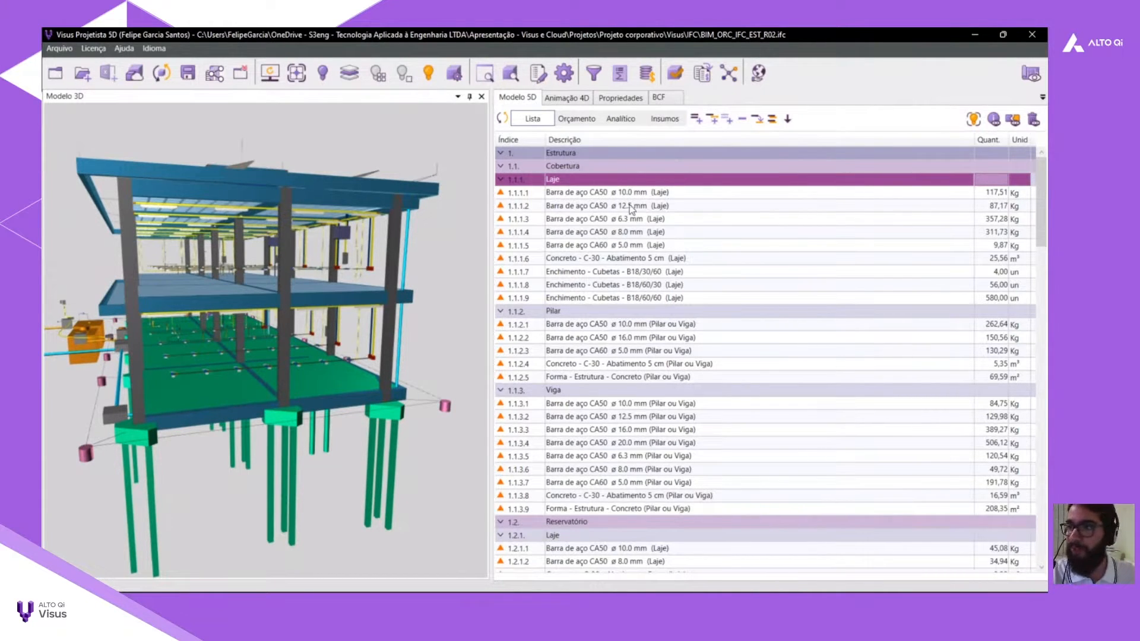
{"action": "left_click_drag", "start_coordinate": [631, 205], "coordinate": [633, 266]}
{"action": "left_click", "coordinate": [639, 286]}
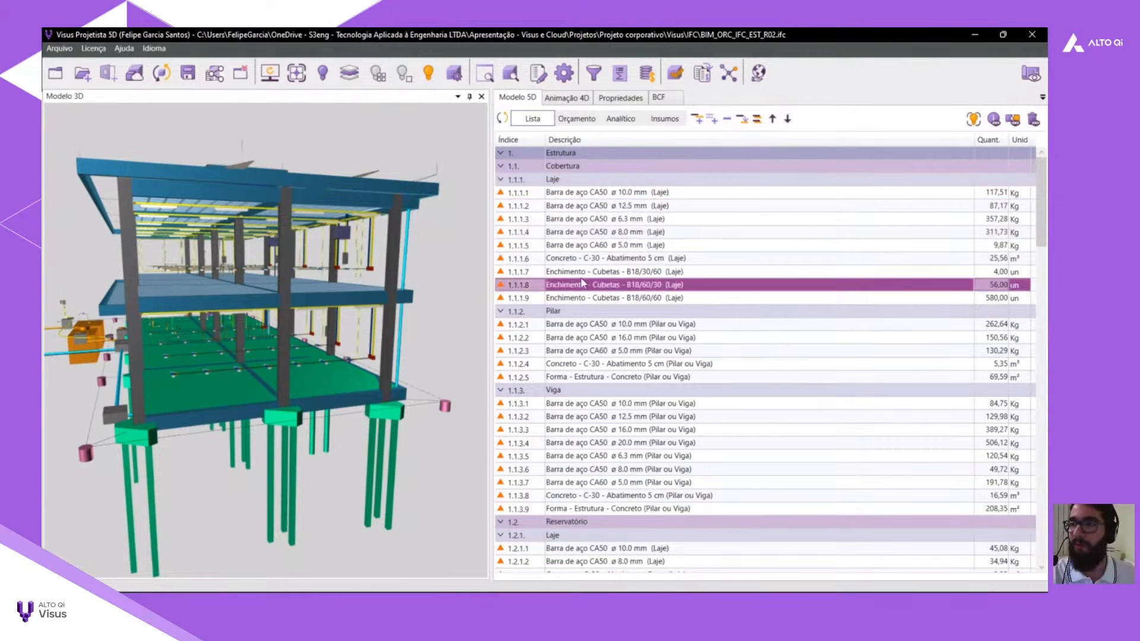
Select the middle front column of the upper storey in the 3D model and check its Entidade property.
{"action": "middle_click_drag", "start_coordinate": [322, 263], "coordinate": [306, 267]}
{"action": "scroll", "coordinate": [306, 267], "scroll_direction": "up", "scroll_amount": 1}
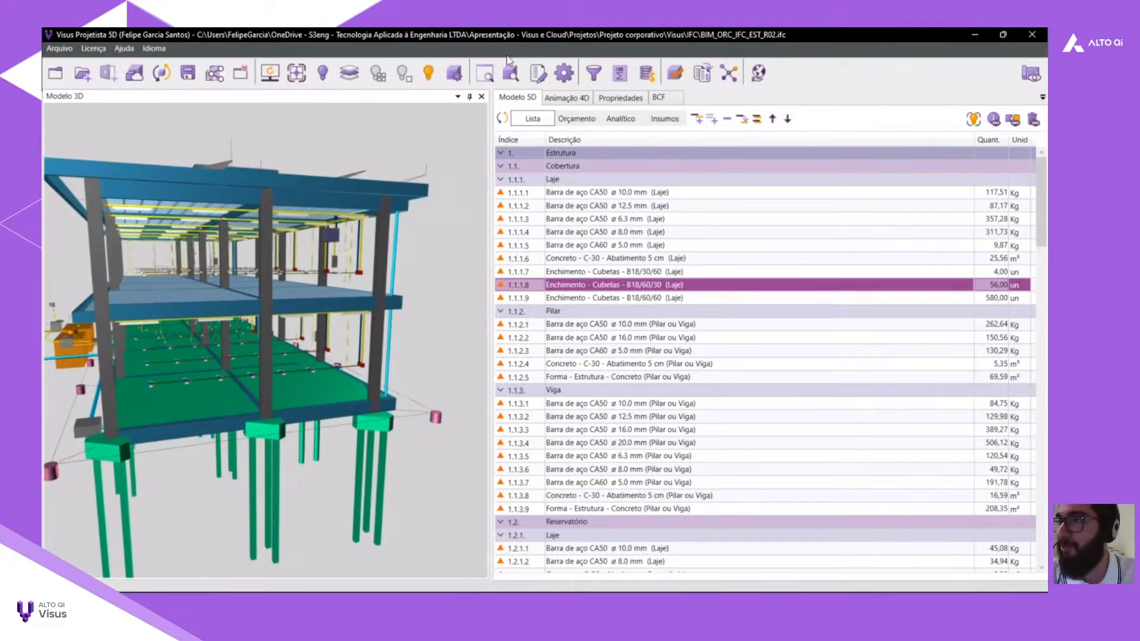
{"action": "left_click", "coordinate": [268, 232]}
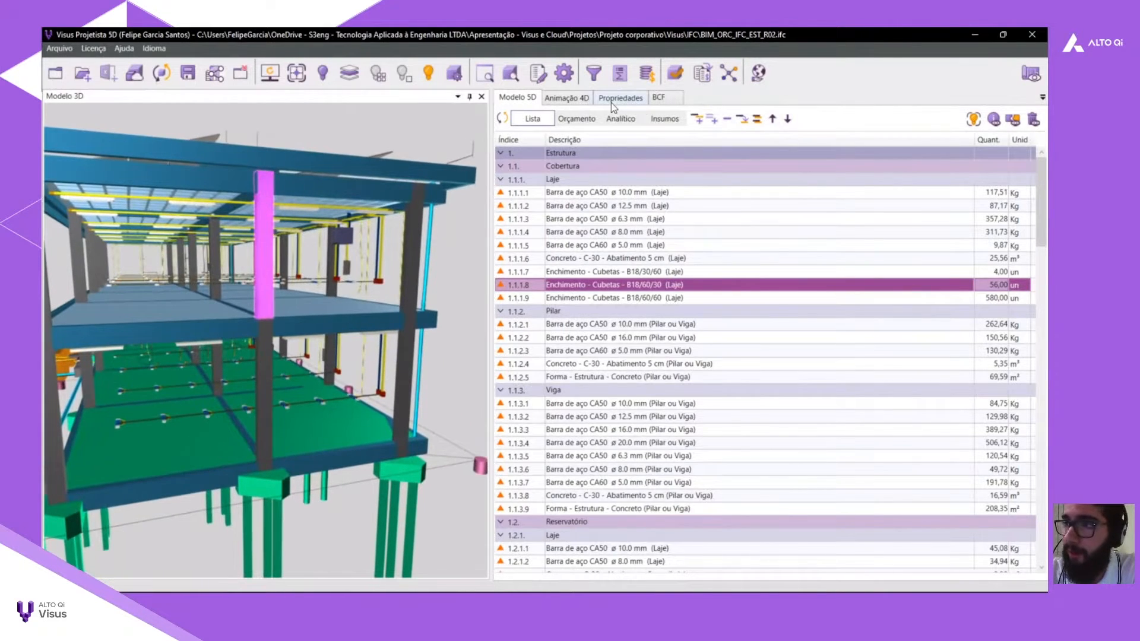
{"action": "left_click", "coordinate": [620, 98]}
{"action": "left_click", "coordinate": [568, 188]}
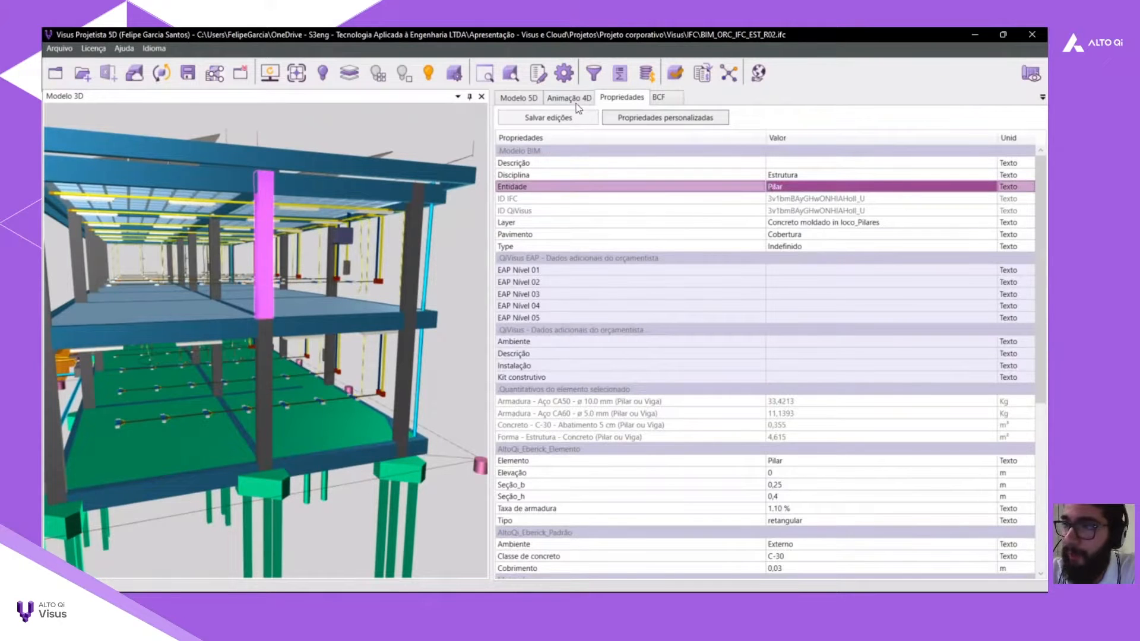
Open the data extraction filter for the Pilar entity and examine the QiBuilder and Eberick property groups that contain quantities.
{"action": "left_click", "coordinate": [594, 73]}
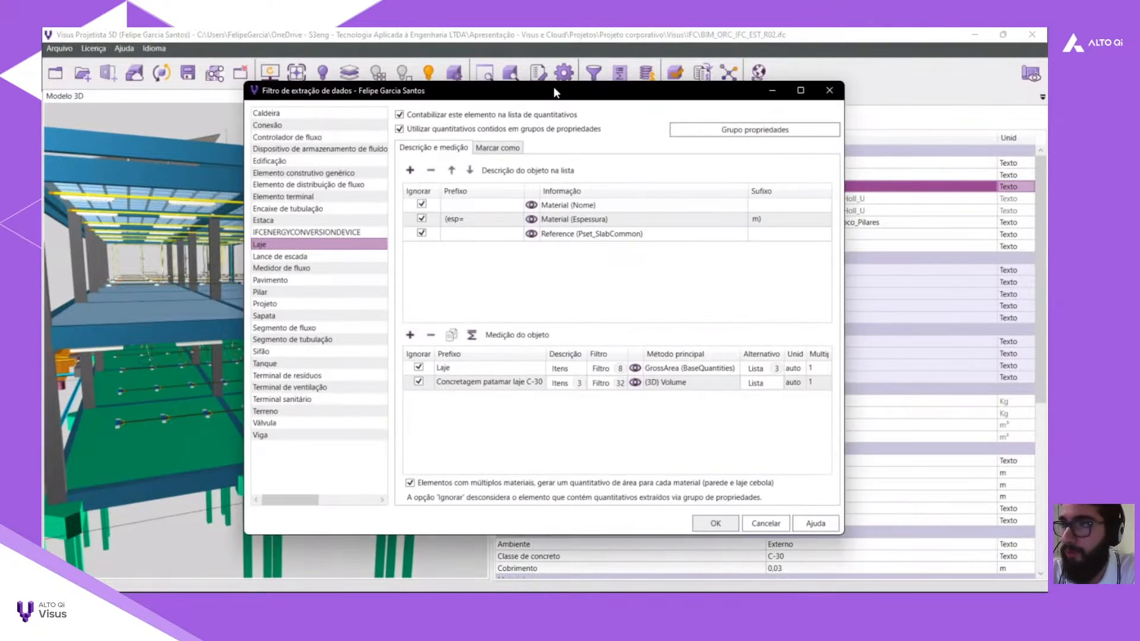
{"action": "left_click", "coordinate": [284, 289]}
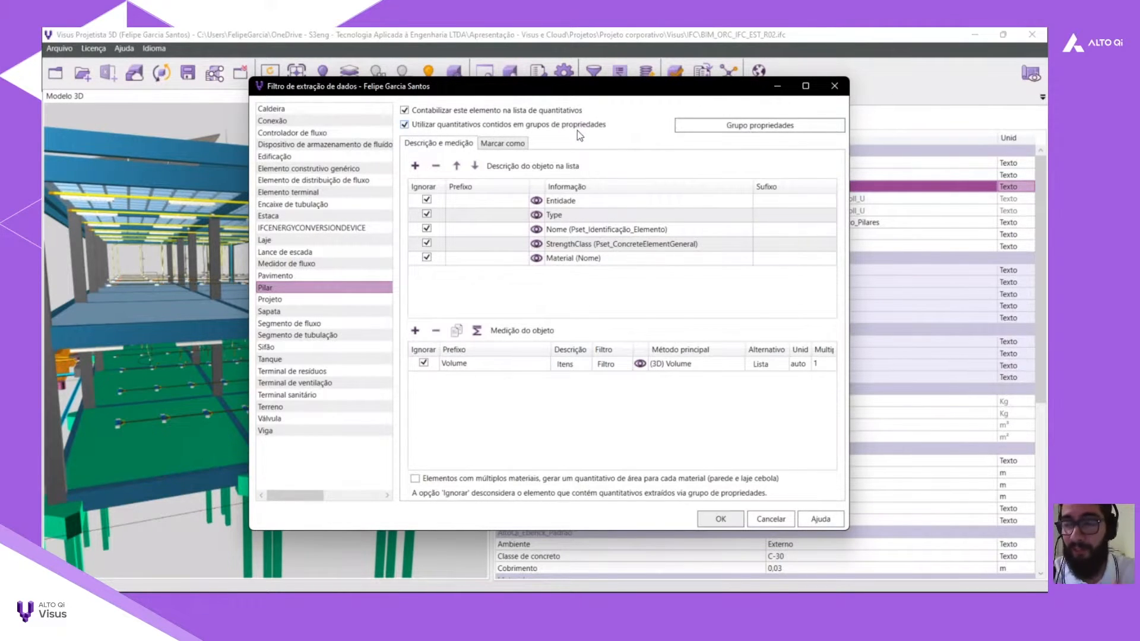
{"action": "left_click", "coordinate": [717, 134]}
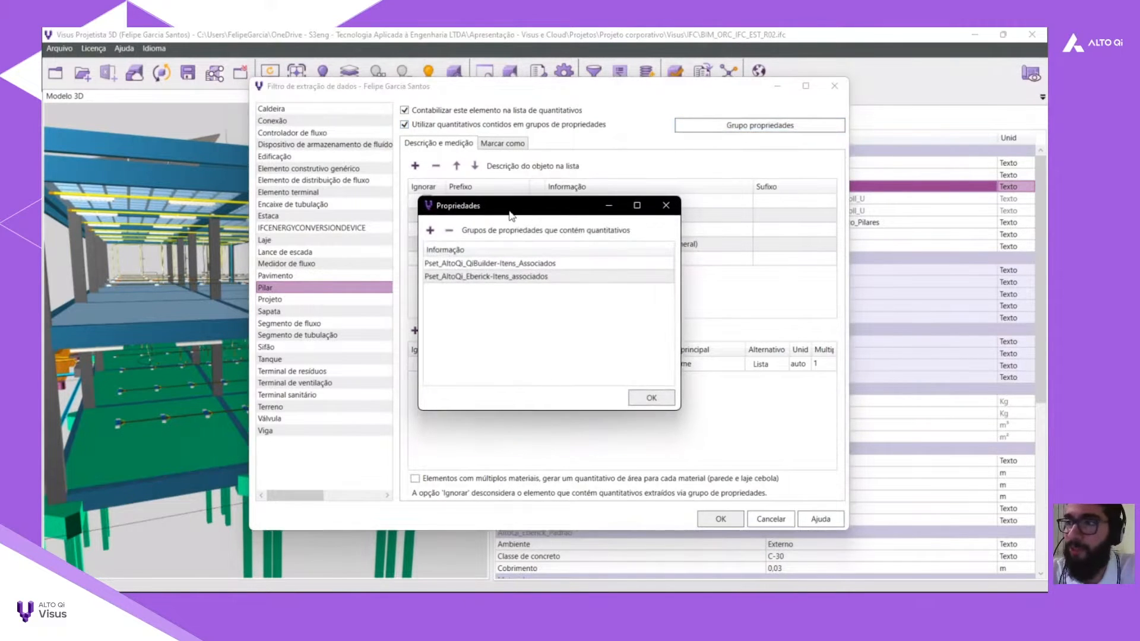
{"action": "left_click_drag", "start_coordinate": [509, 215], "coordinate": [513, 210]}
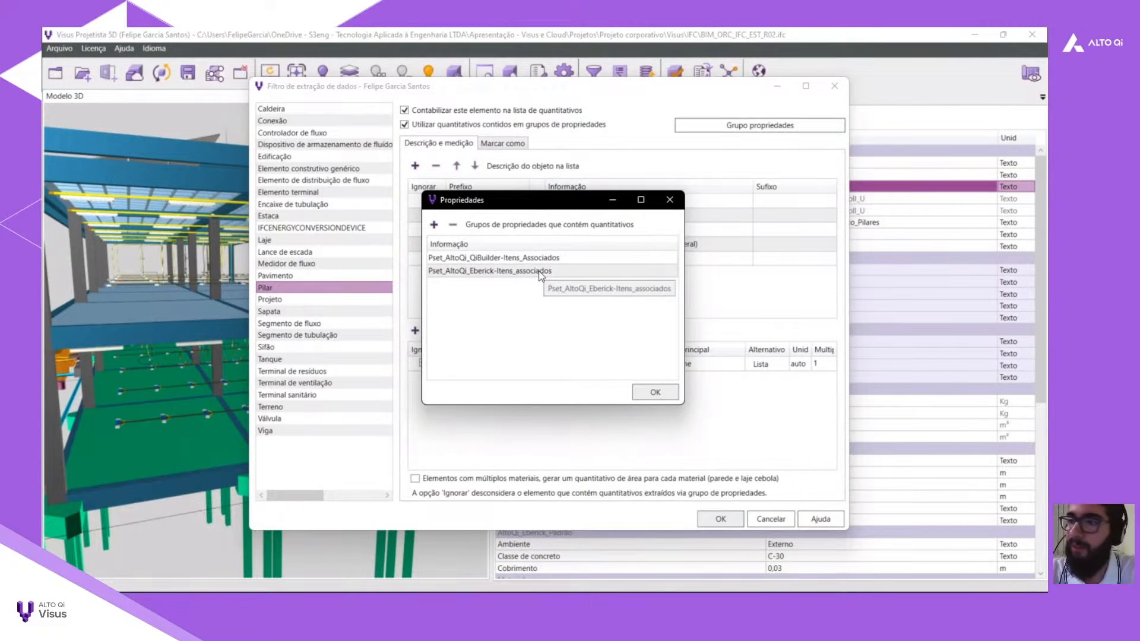
{"action": "left_click", "coordinate": [473, 259]}
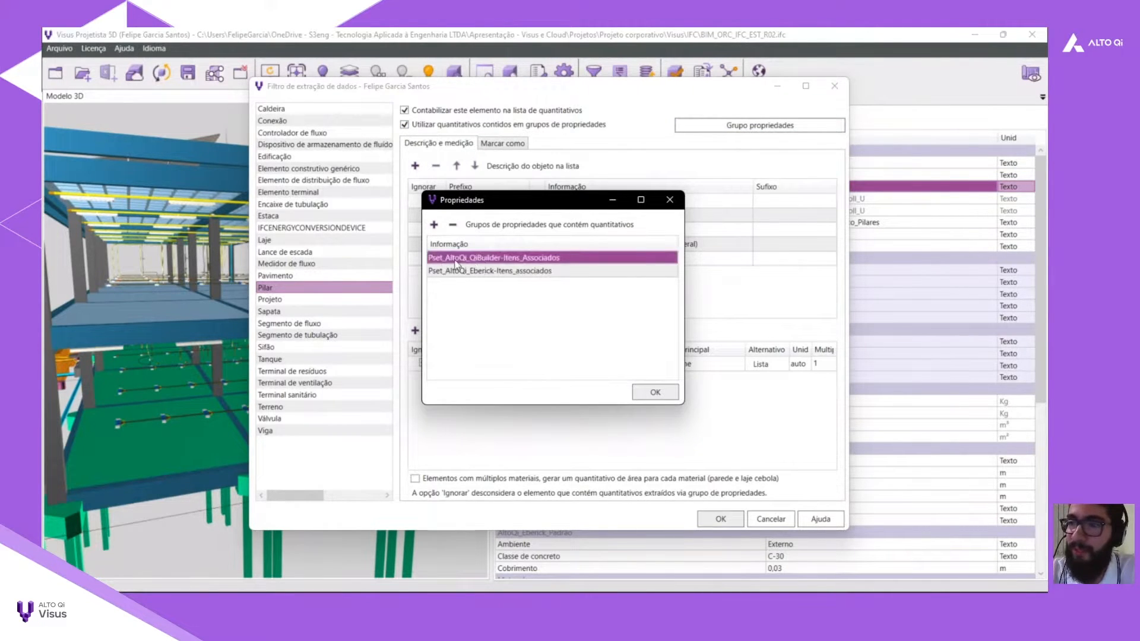
{"action": "left_click", "coordinate": [472, 273]}
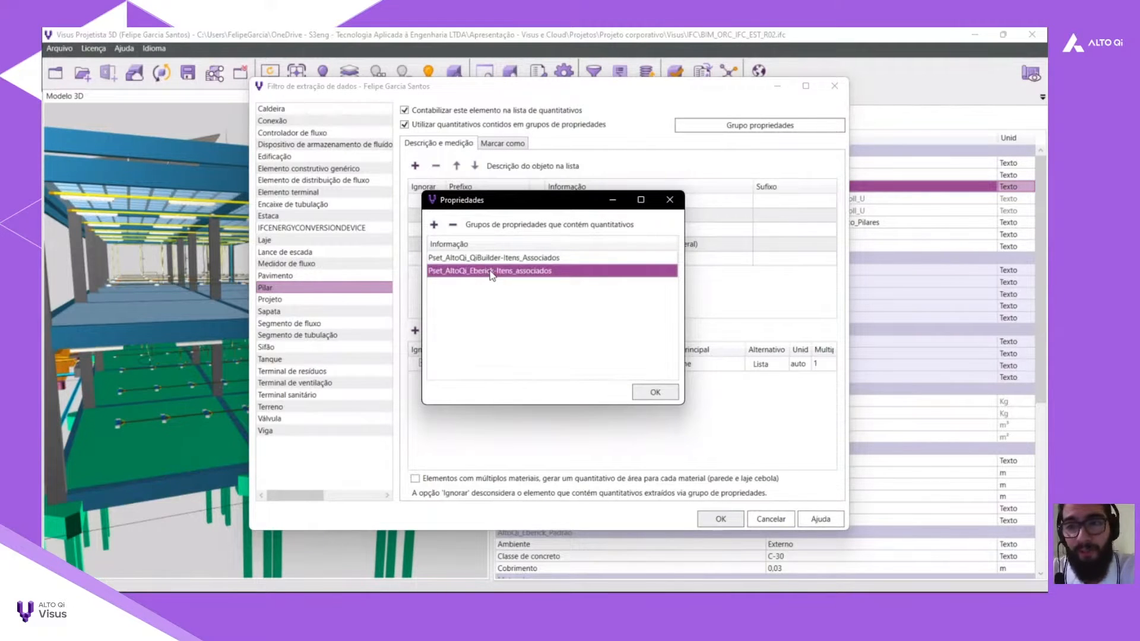
{"action": "left_click", "coordinate": [655, 394]}
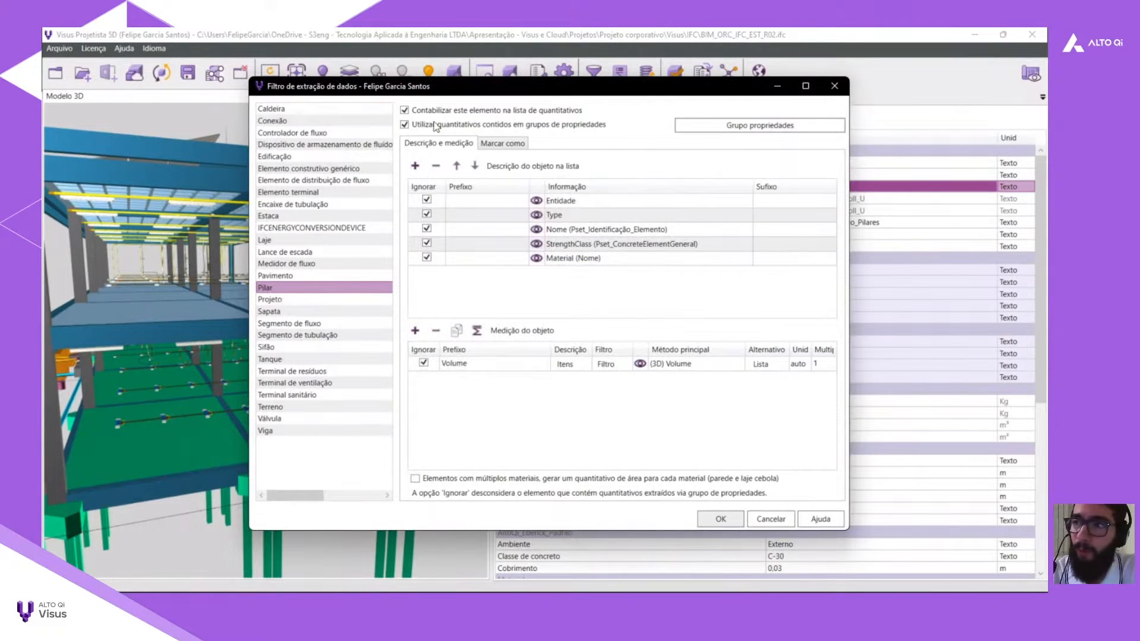
Review the Pilar filter's quantity property groups again and close the data extraction filter without changes.
{"action": "left_click", "coordinate": [699, 124]}
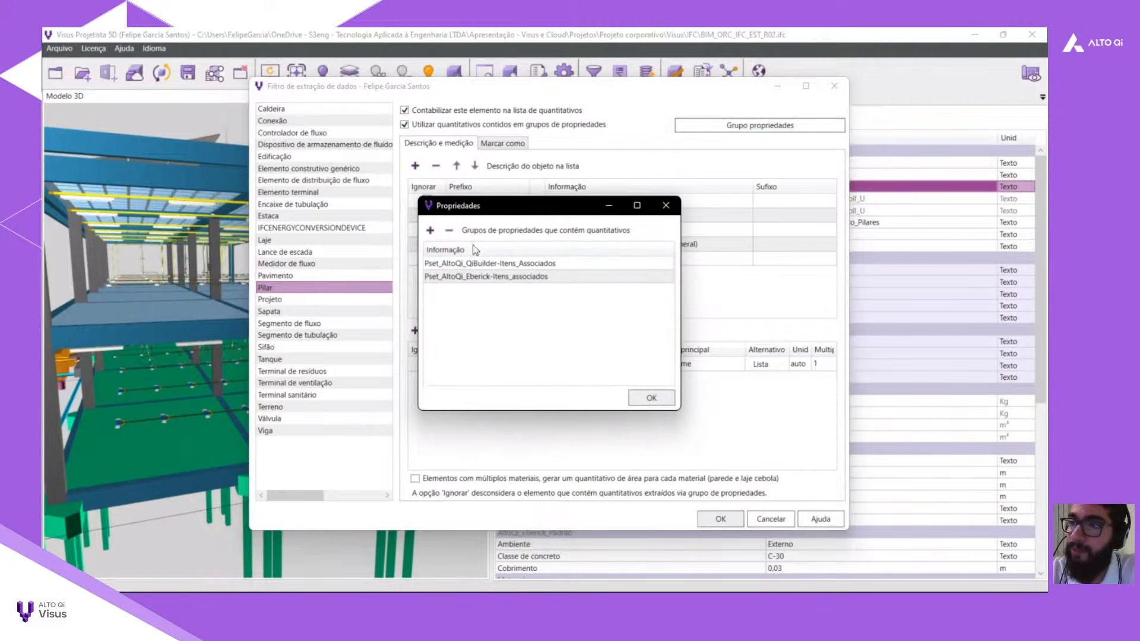
{"action": "left_click", "coordinate": [463, 278]}
{"action": "left_click_drag", "start_coordinate": [475, 265], "coordinate": [476, 279]}
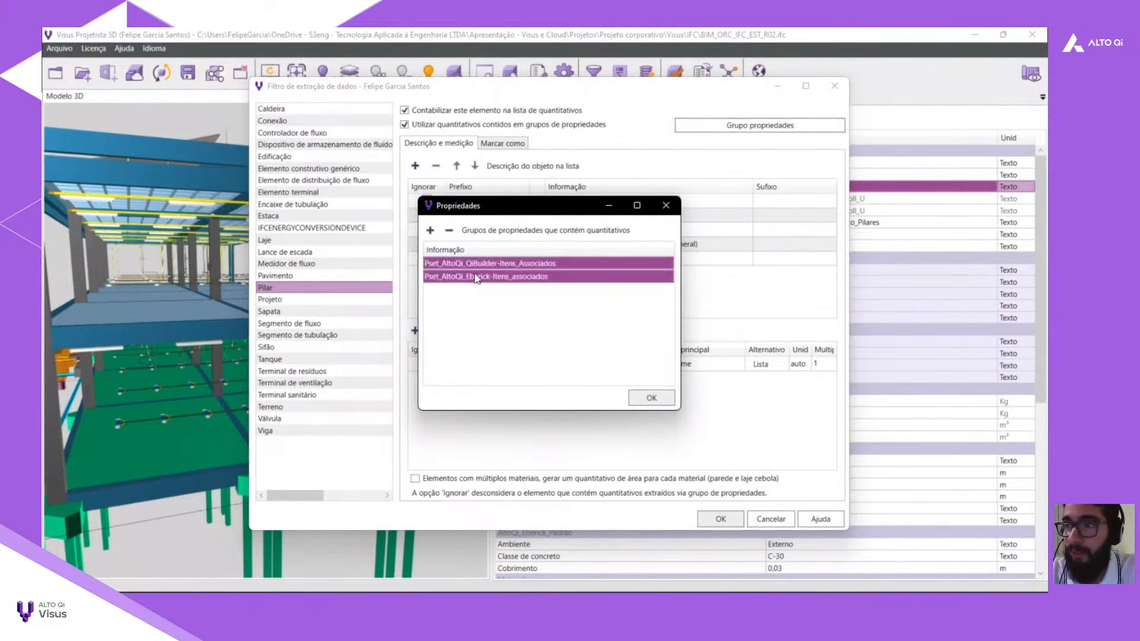
{"action": "left_click", "coordinate": [479, 279]}
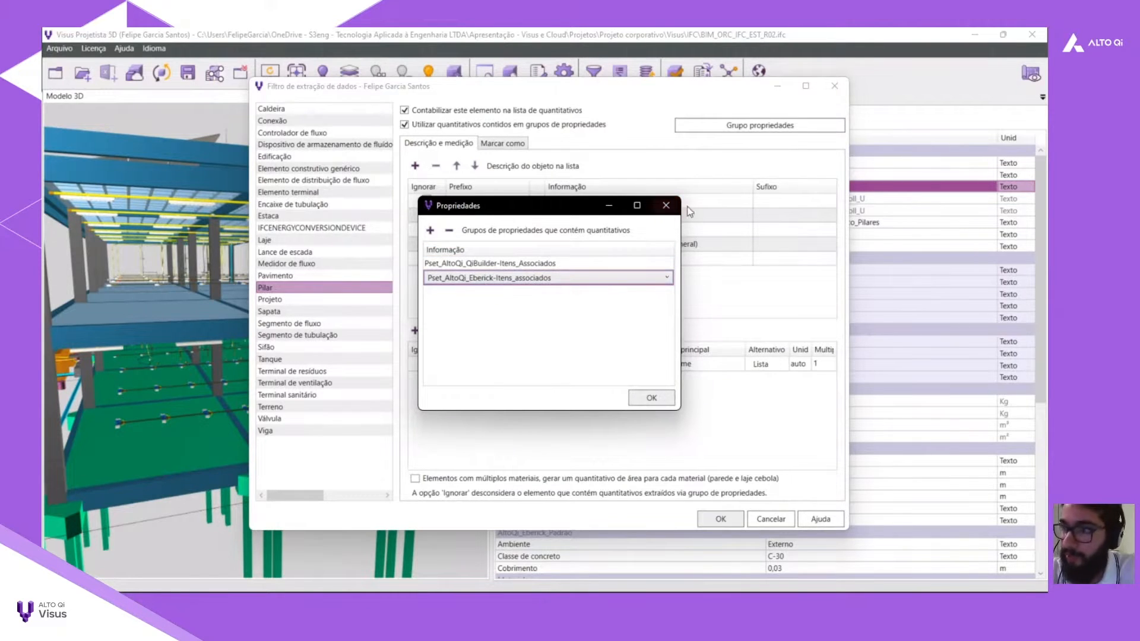
{"action": "left_click", "coordinate": [666, 206]}
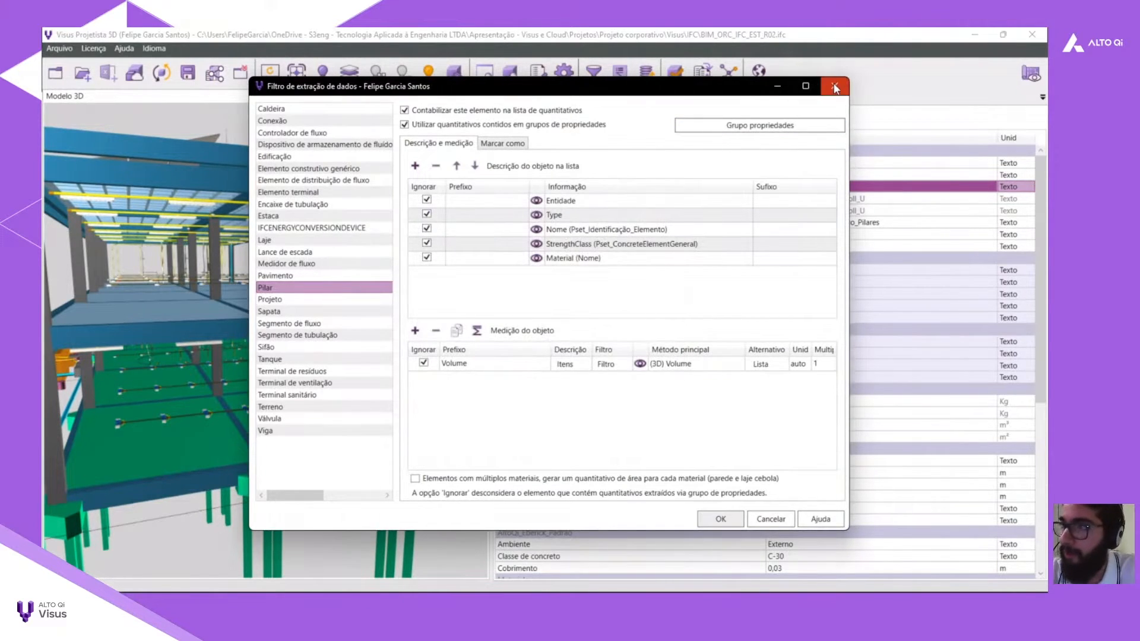
{"action": "left_click", "coordinate": [828, 89]}
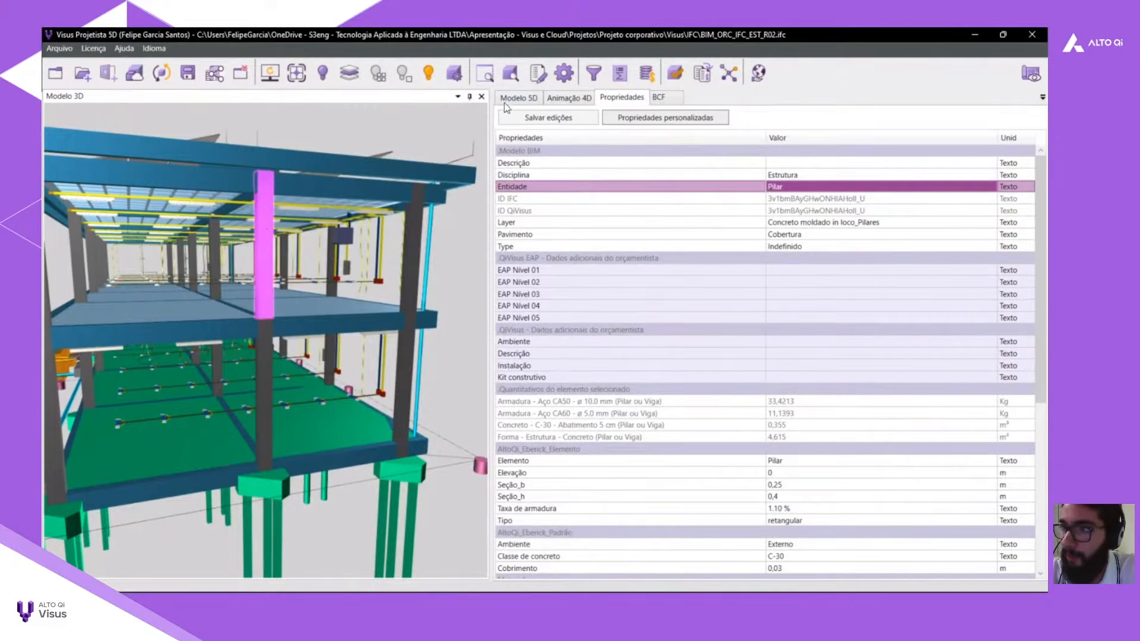
Isolate the selected column in the 3D view and regenerate the 5D quantity list for that column only.
{"action": "left_click", "coordinate": [323, 73]}
{"action": "left_click", "coordinate": [518, 98]}
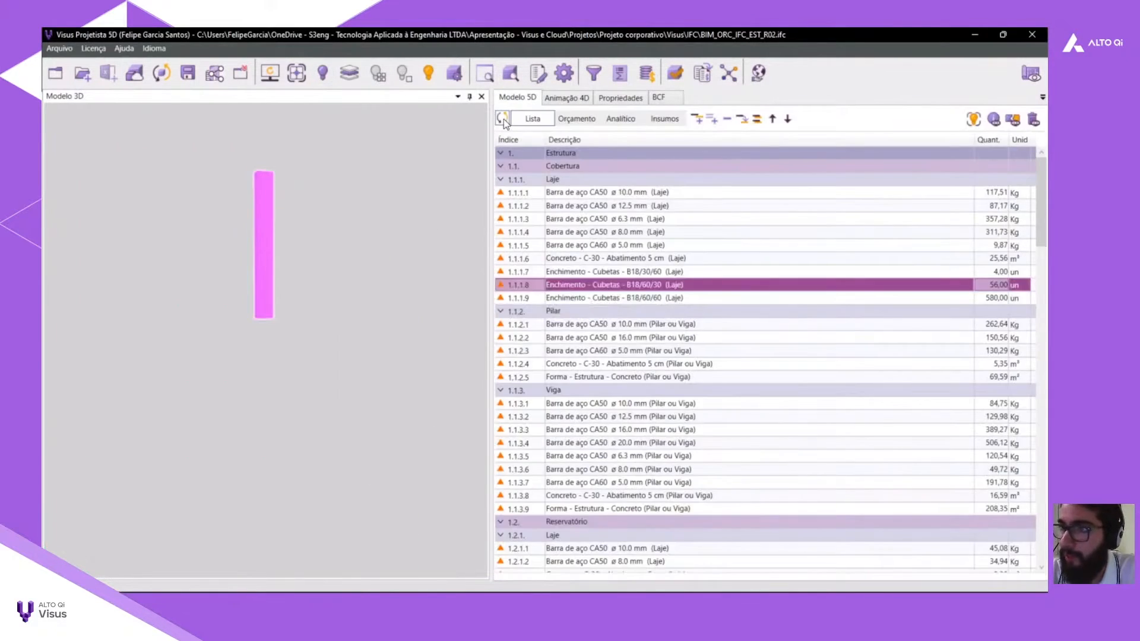
{"action": "left_click", "coordinate": [502, 118]}
Compare the column's reinforcement, concrete and formwork list items with its Pset_AltoQi_Eberick-Itens_associados properties.
{"action": "left_click", "coordinate": [597, 196]}
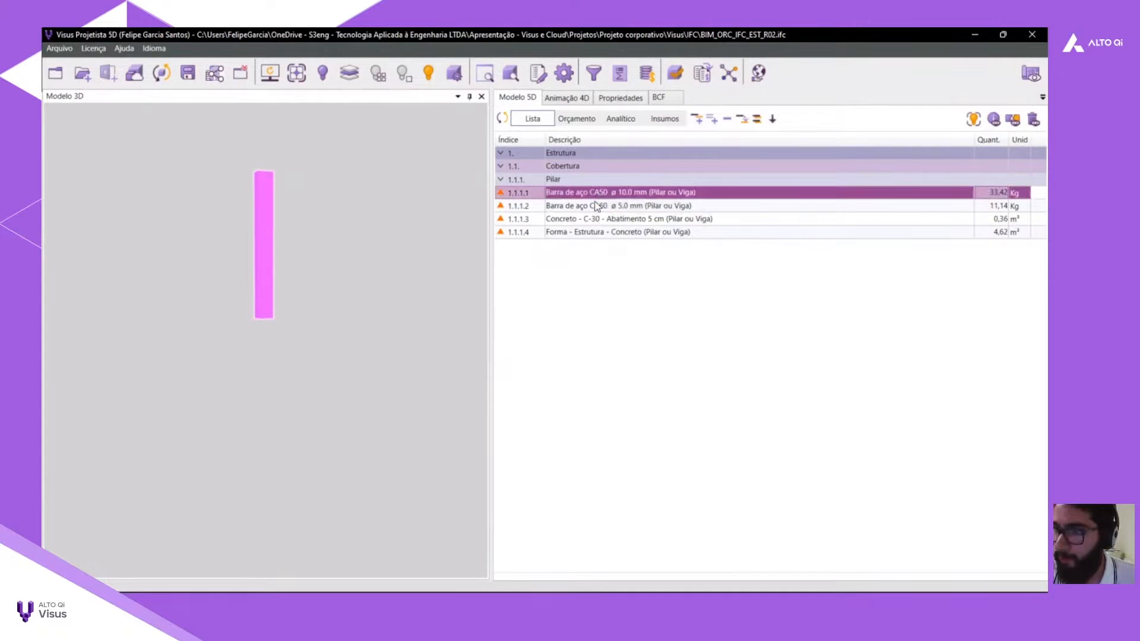
{"action": "left_click_drag", "start_coordinate": [597, 206], "coordinate": [598, 234]}
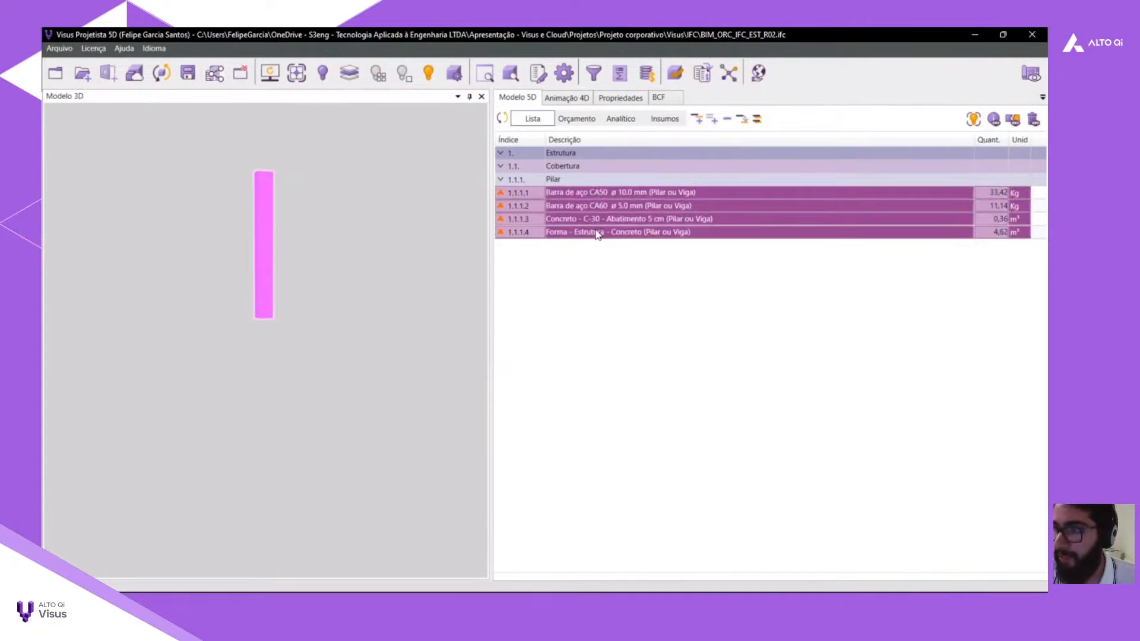
{"action": "left_click", "coordinate": [610, 102]}
{"action": "scroll", "coordinate": [640, 340], "scroll_direction": "down", "scroll_amount": 10}
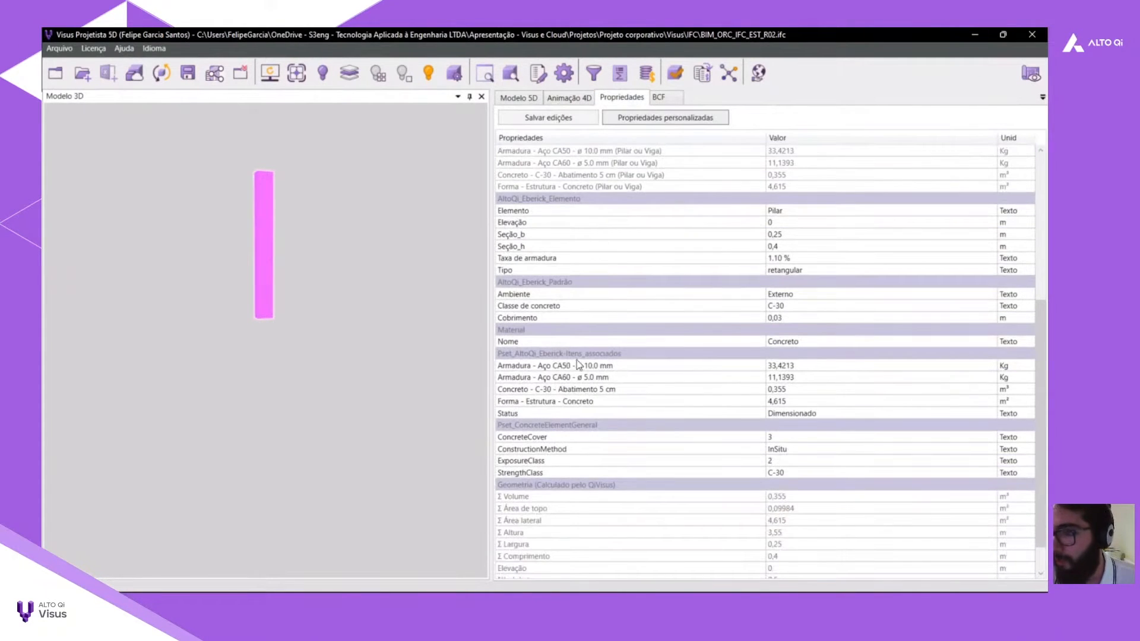
Check the column's Pset_AltoQi_Eberick-Itens_associados quantities and display the full model's 5D quantities as a budget.
{"action": "left_click_drag", "start_coordinate": [560, 365], "coordinate": [560, 409]}
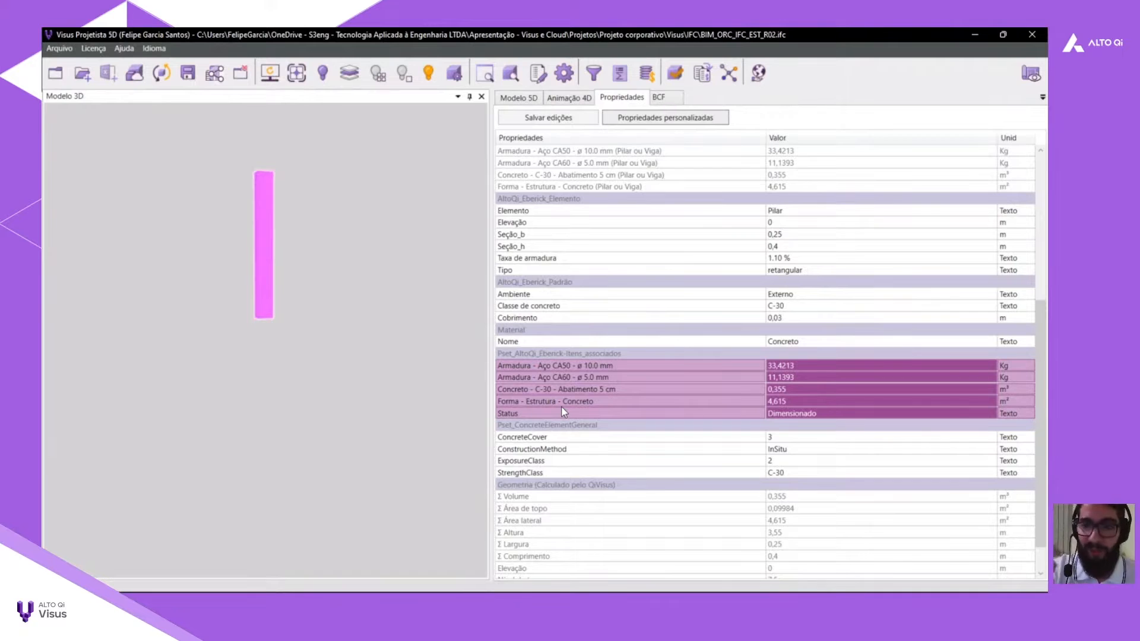
{"action": "scroll", "coordinate": [567, 407], "scroll_direction": "up", "scroll_amount": 3}
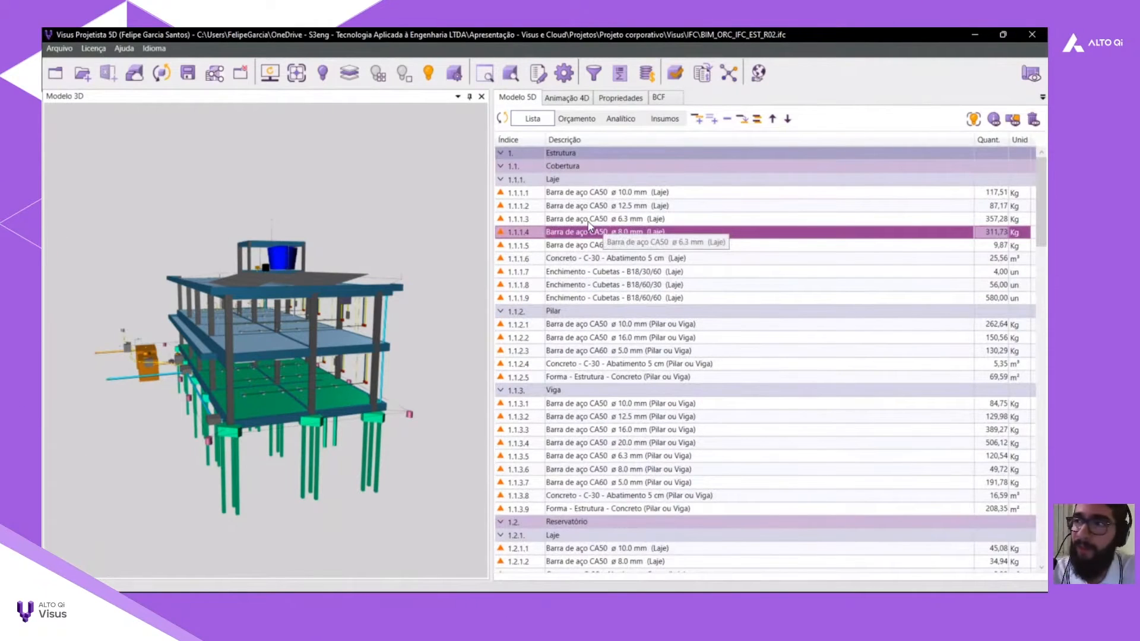
{"action": "left_click", "coordinate": [568, 119]}
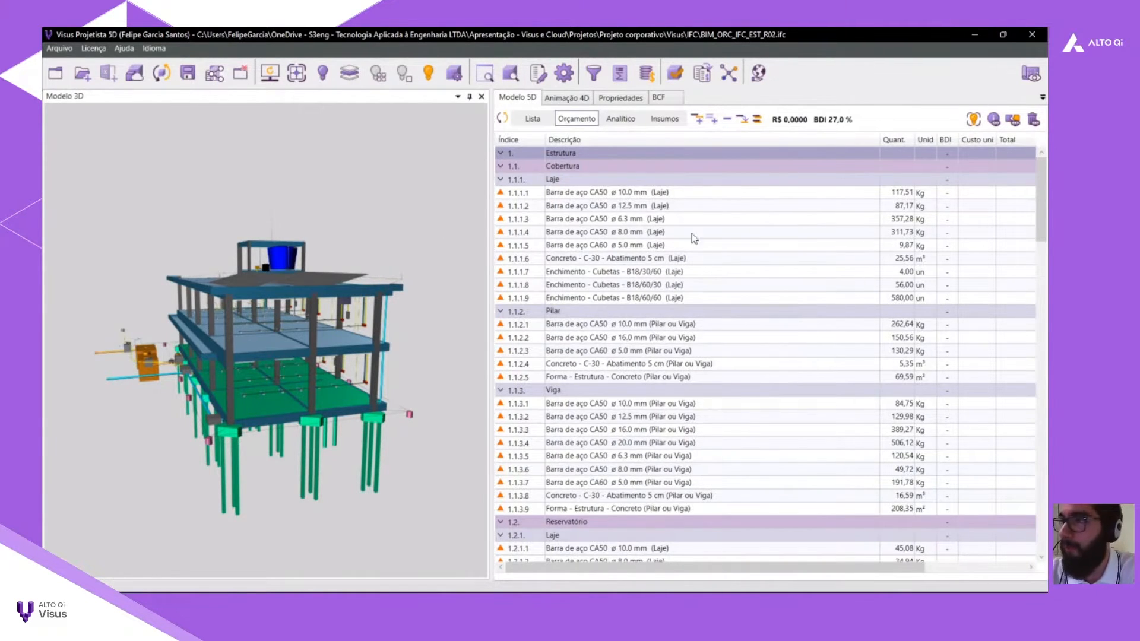
Open the cost database manager, examine the public price bases from SIE-SC to SICRO, and close it without changes.
{"action": "left_click", "coordinate": [647, 75]}
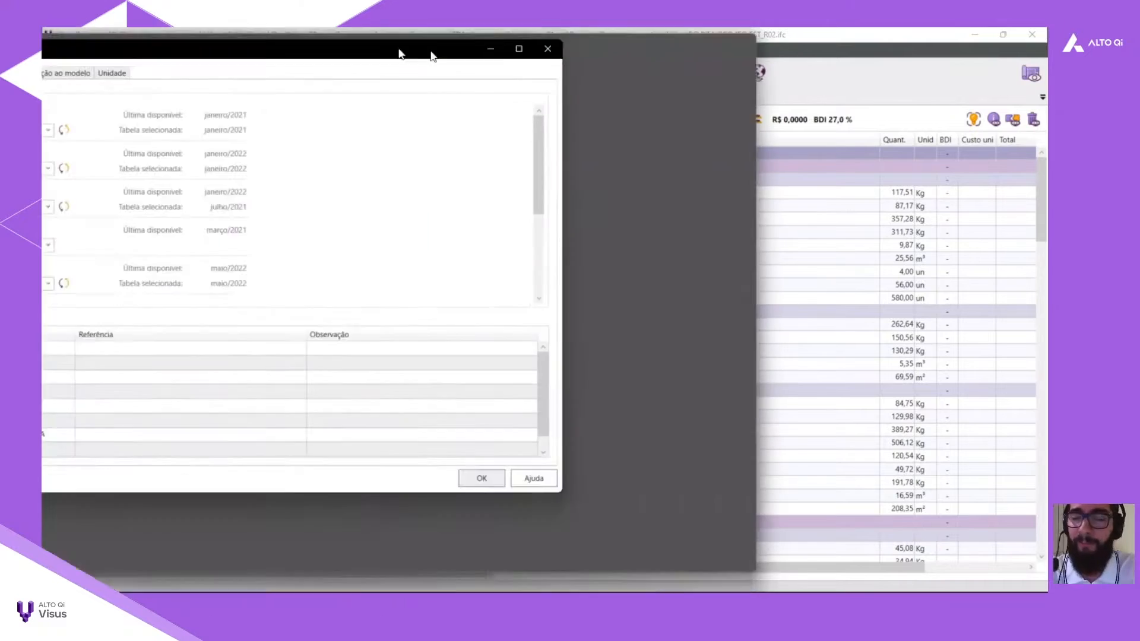
{"action": "left_click_drag", "start_coordinate": [399, 54], "coordinate": [799, 88]}
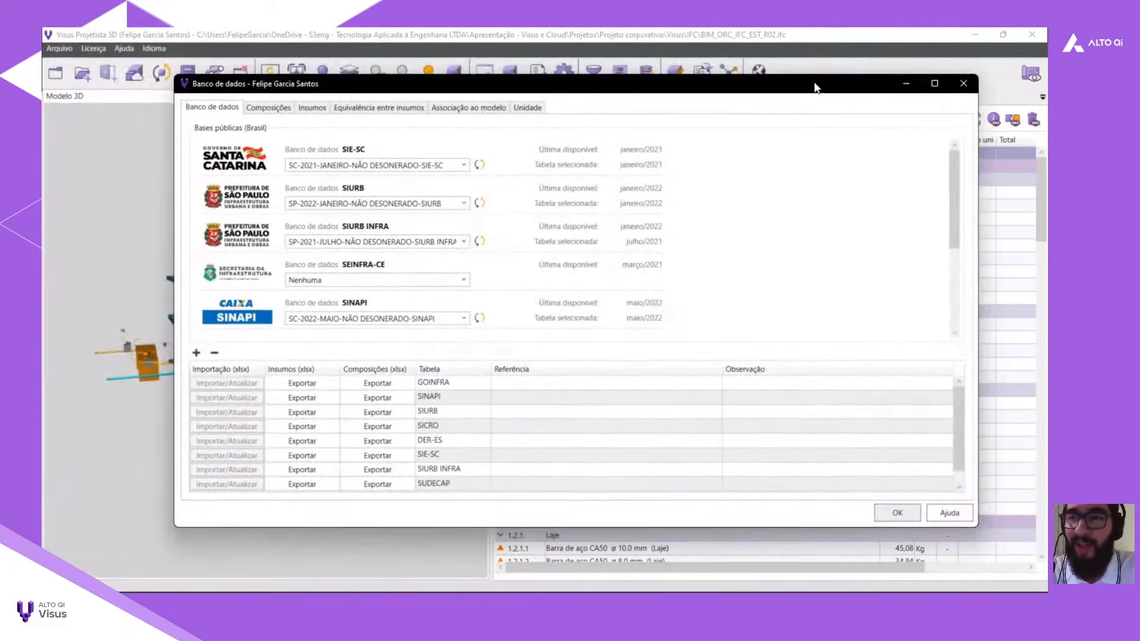
{"action": "double_click", "coordinate": [781, 87]}
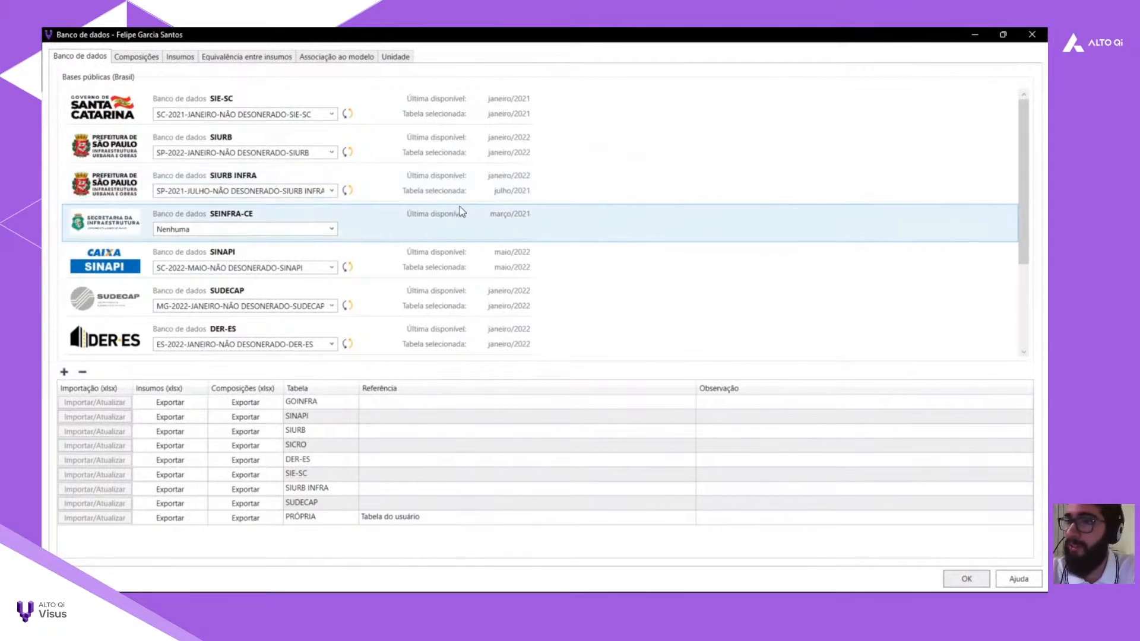
{"action": "scroll", "coordinate": [460, 212], "scroll_direction": "down", "scroll_amount": 1}
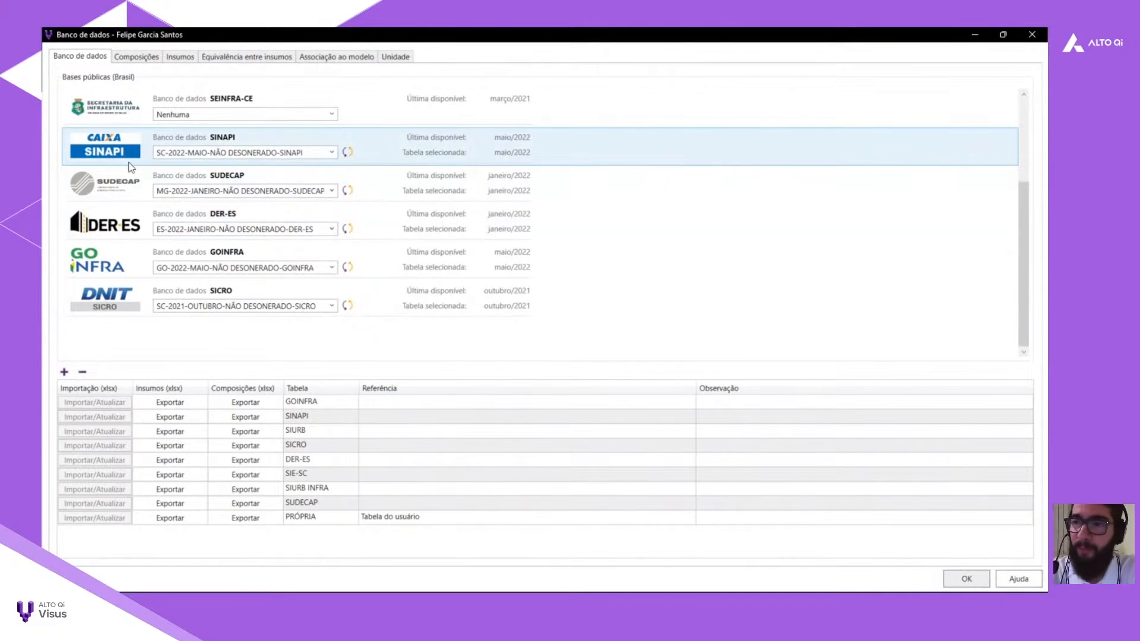
{"action": "scroll", "coordinate": [238, 256], "scroll_direction": "up", "scroll_amount": 1}
{"action": "scroll", "coordinate": [318, 254], "scroll_direction": "down", "scroll_amount": 1}
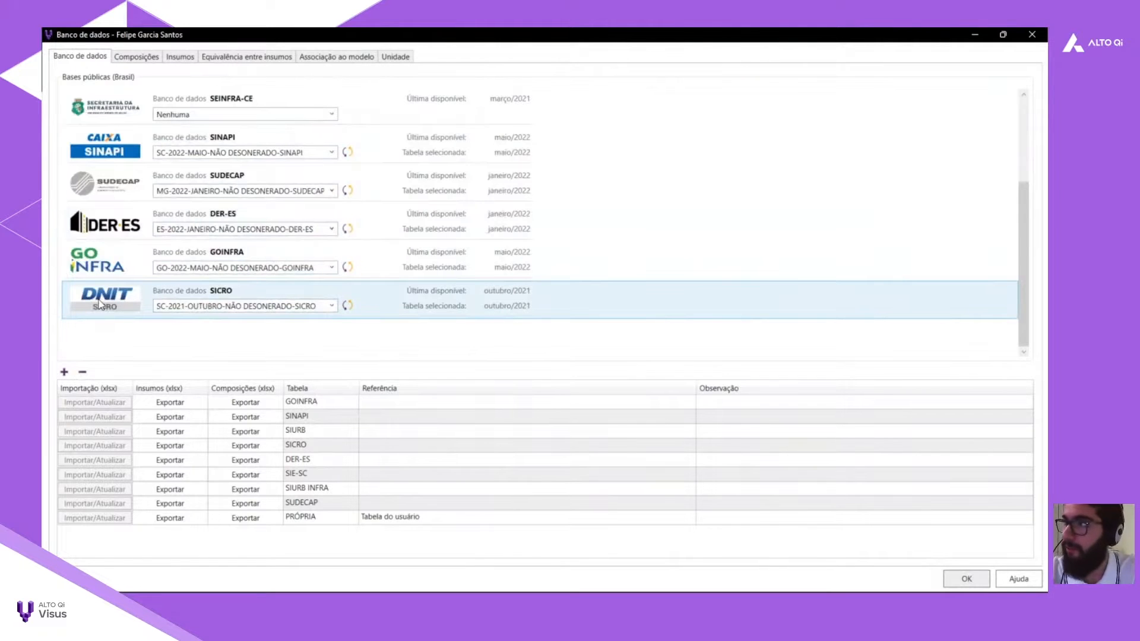
{"action": "scroll", "coordinate": [100, 303], "scroll_direction": "up", "scroll_amount": 1}
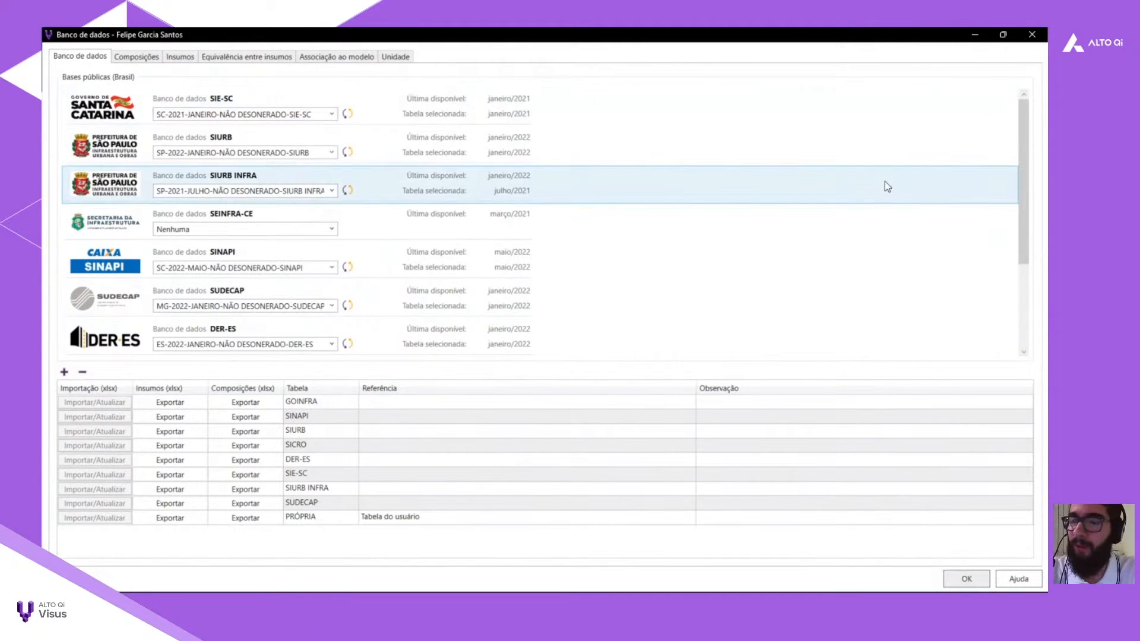
{"action": "left_click", "coordinate": [1032, 35]}
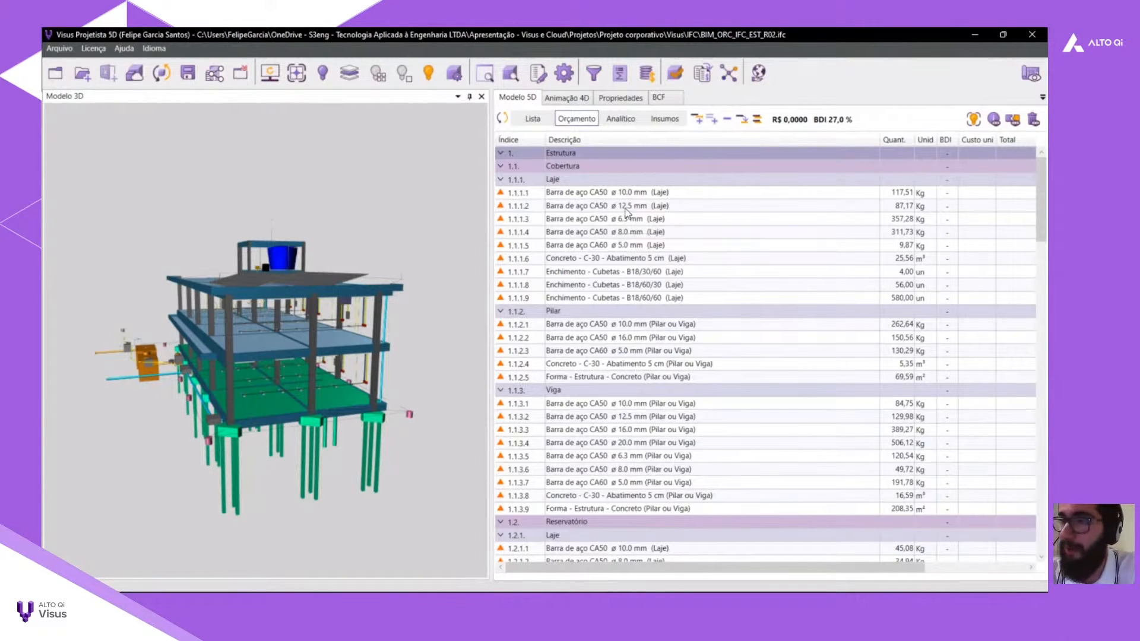
Examine the manual options for associating inputs and compositions with the CA50 6.3 mm slab rebar item.
{"action": "left_click", "coordinate": [600, 191]}
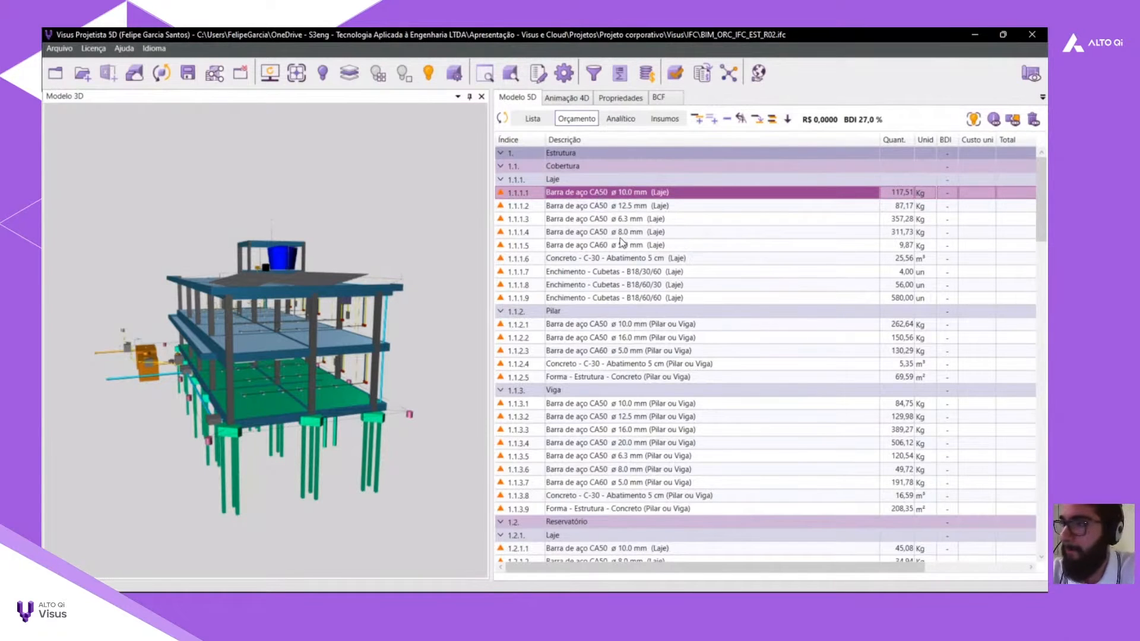
{"action": "left_click", "coordinate": [624, 234]}
{"action": "left_click", "coordinate": [617, 218]}
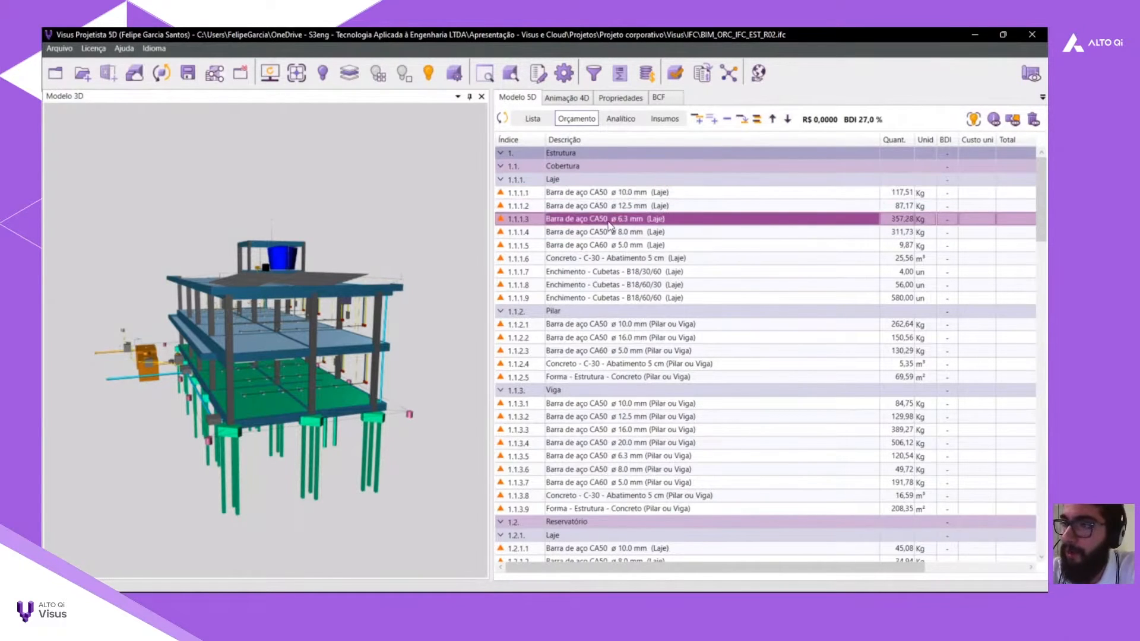
{"action": "right_click", "coordinate": [607, 221]}
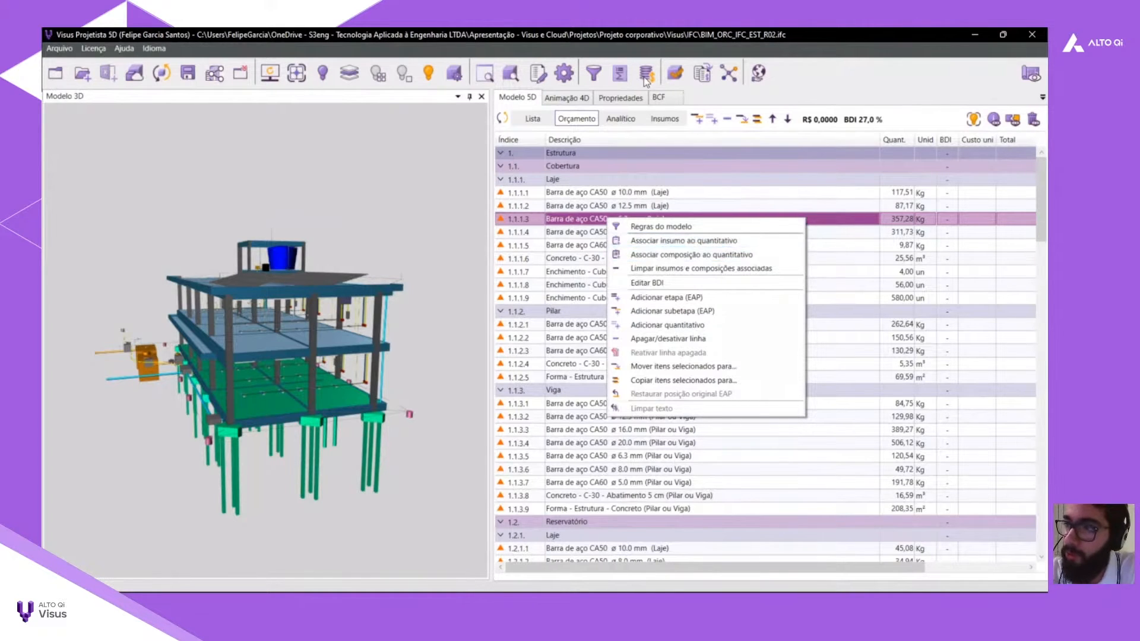
{"action": "left_click", "coordinate": [594, 206]}
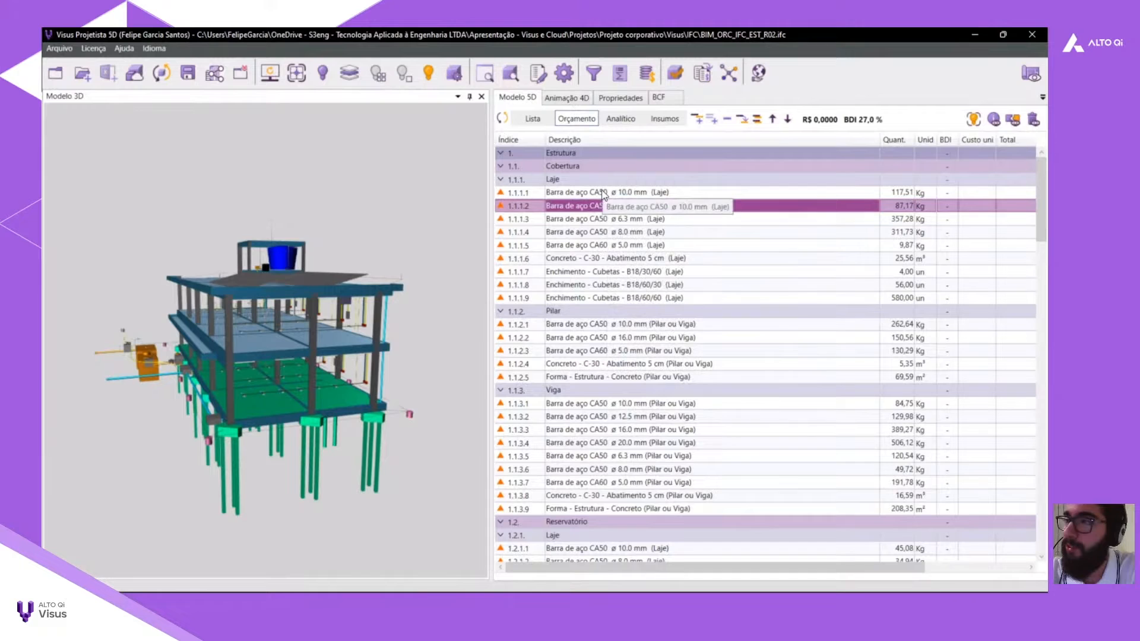
Open the composition association assistant, sort the quantities by description, and inspect the suggestion for CA50 10.0 mm ground beam reinforcement.
{"action": "left_click", "coordinate": [973, 120]}
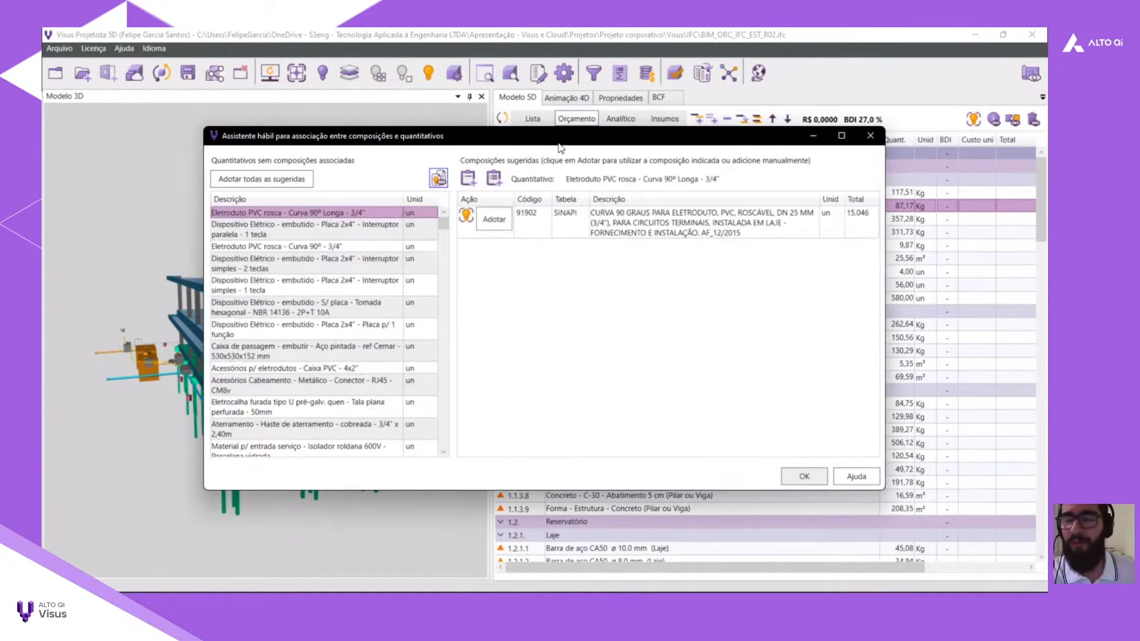
{"action": "left_click_drag", "start_coordinate": [559, 146], "coordinate": [563, 141]}
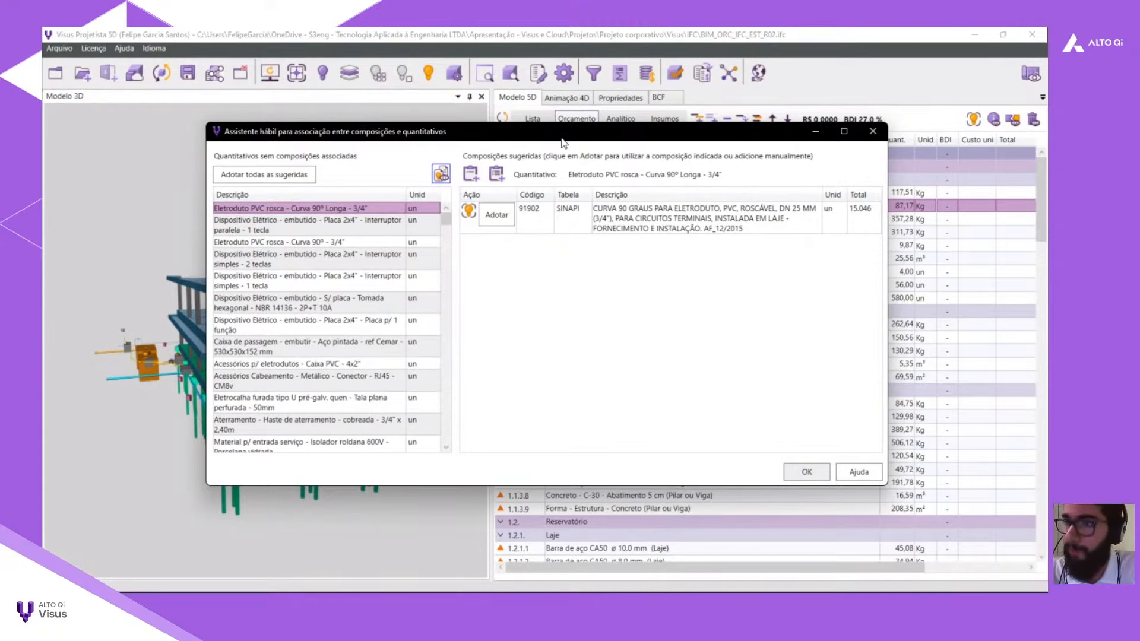
{"action": "left_click", "coordinate": [308, 196]}
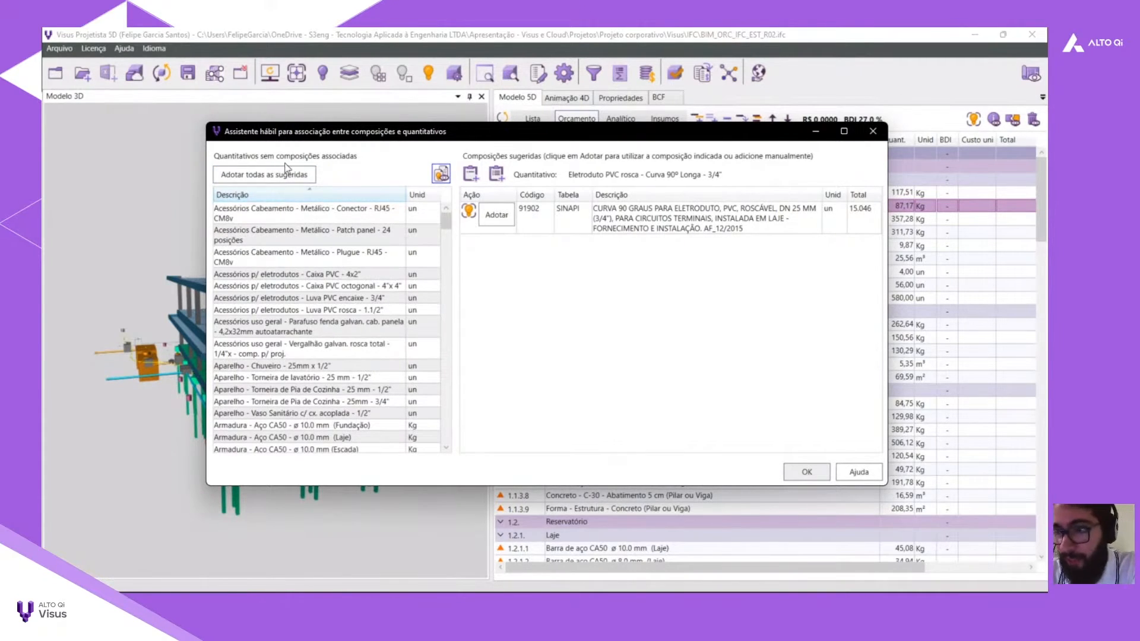
{"action": "left_click_drag", "start_coordinate": [397, 135], "coordinate": [359, 137]}
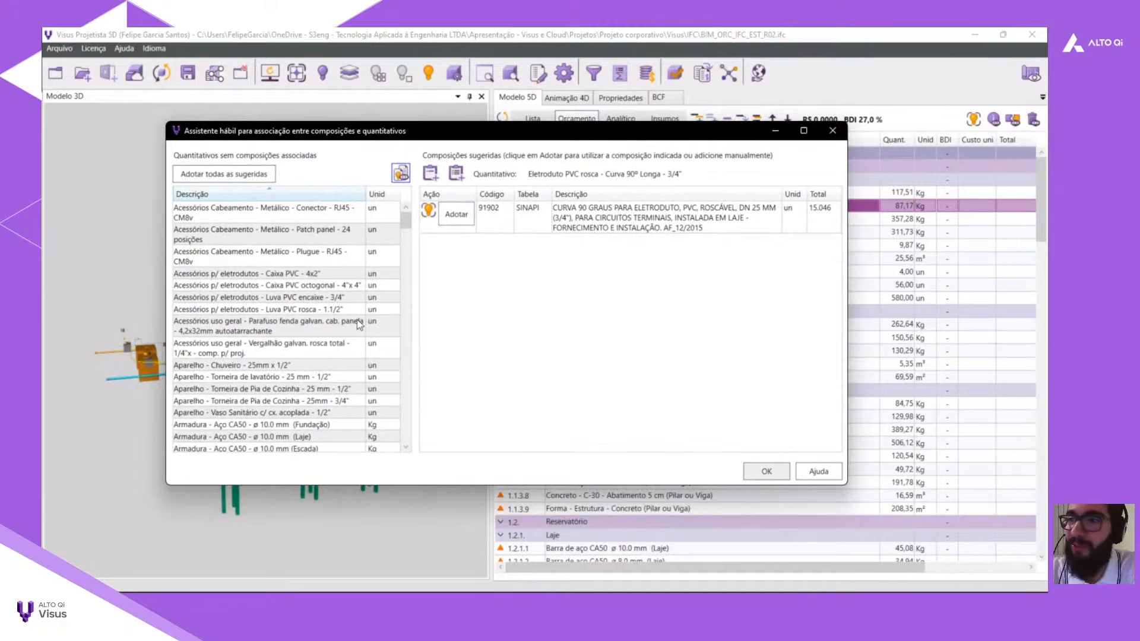
{"action": "scroll", "coordinate": [247, 301], "scroll_direction": "down", "scroll_amount": 4}
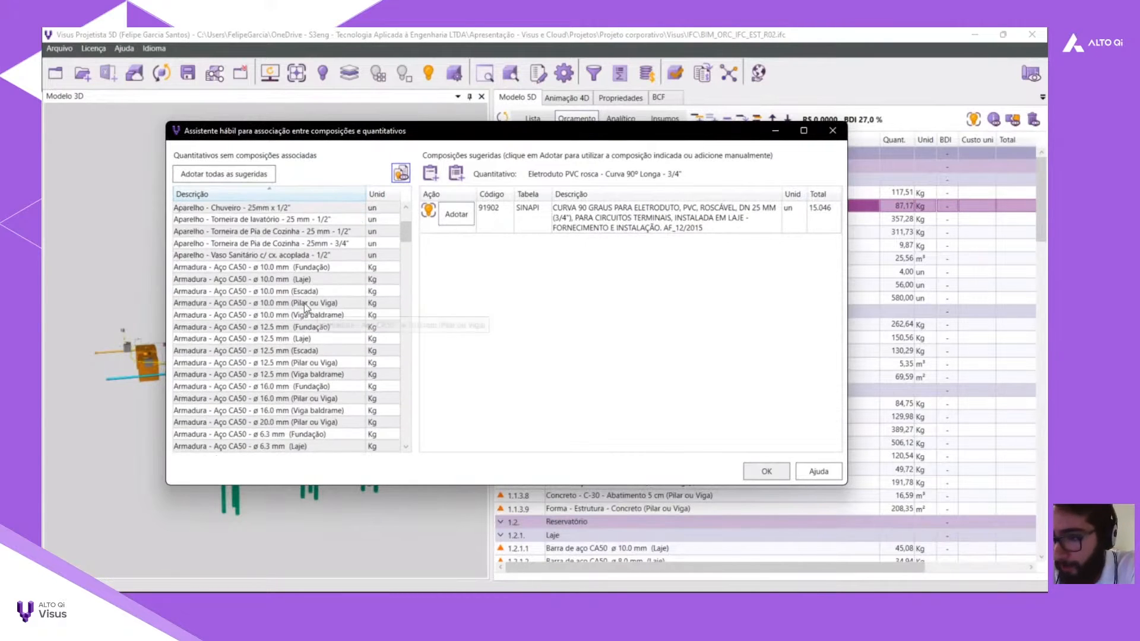
{"action": "left_click", "coordinate": [246, 315]}
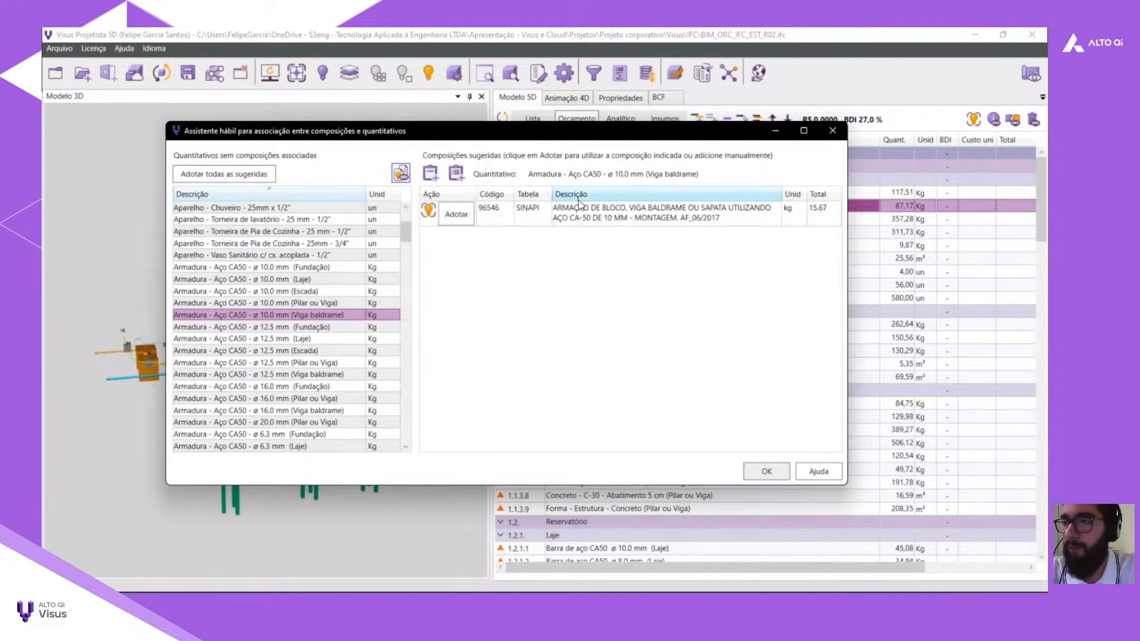
{"action": "left_click", "coordinate": [549, 219]}
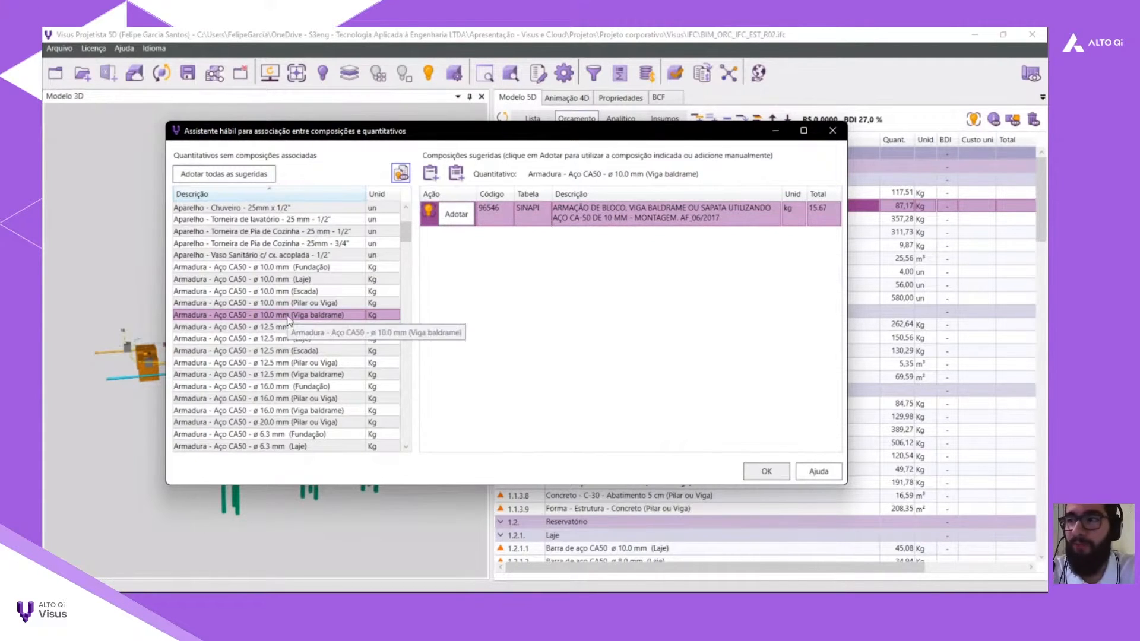
Adopt all suggested compositions for the unassociated quantities and accept the automatic association.
{"action": "left_click", "coordinate": [206, 175]}
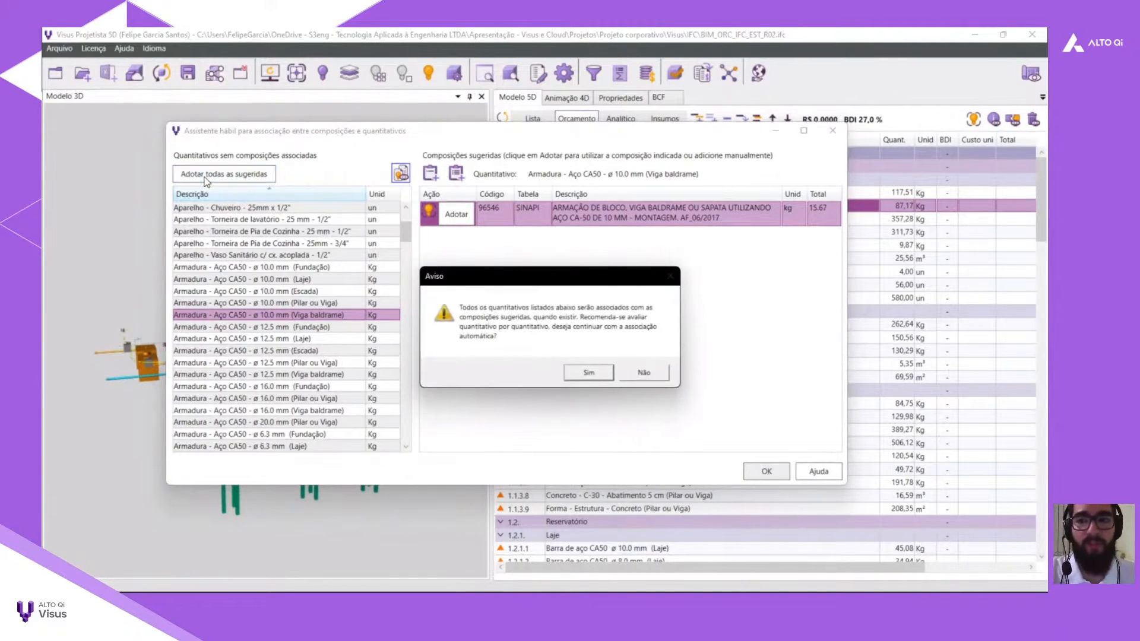
{"action": "left_click_drag", "start_coordinate": [499, 276], "coordinate": [497, 260]}
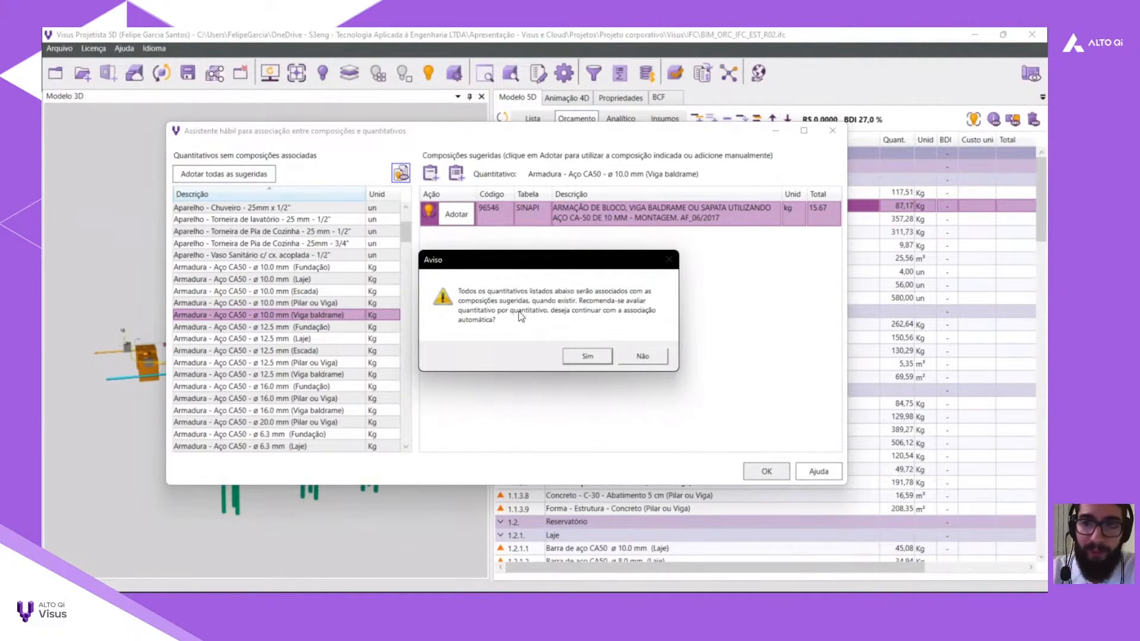
{"action": "left_click", "coordinate": [583, 355]}
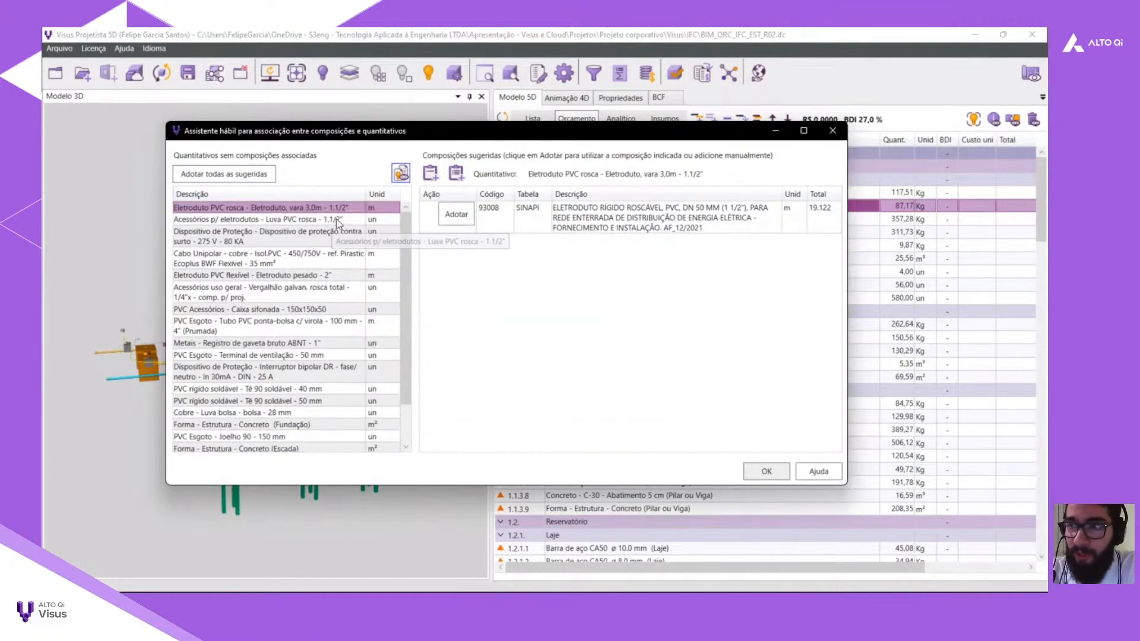
Review the suggestions for the remaining PVC conduit and coupling quantities without adopting them, and finish the association assistant.
{"action": "left_click_drag", "start_coordinate": [308, 219], "coordinate": [315, 284]}
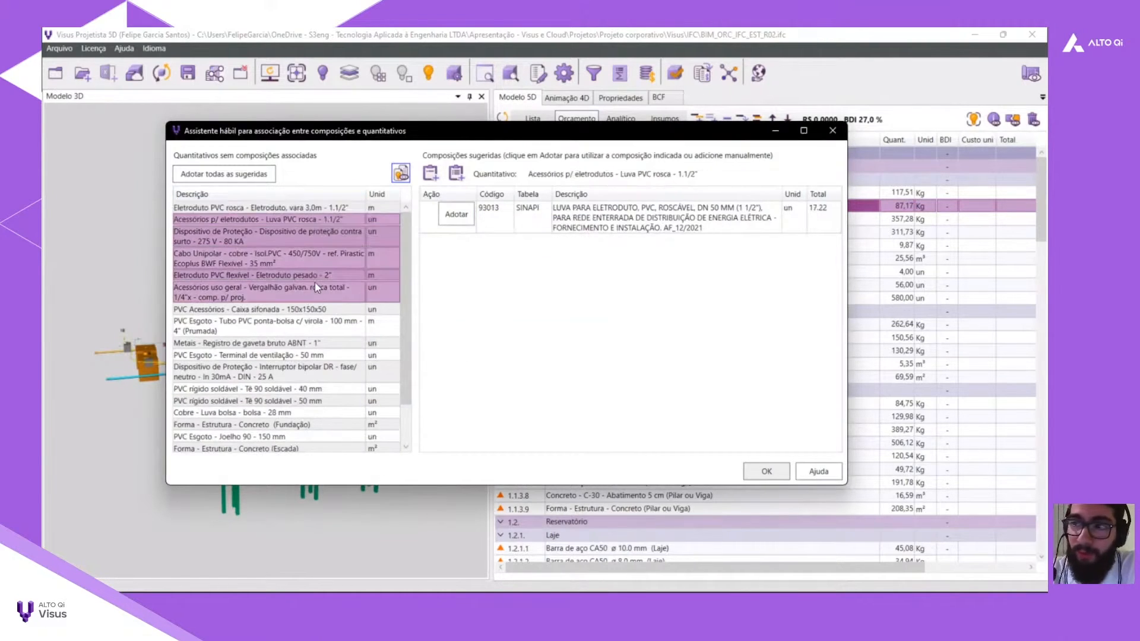
{"action": "left_click", "coordinate": [296, 207]}
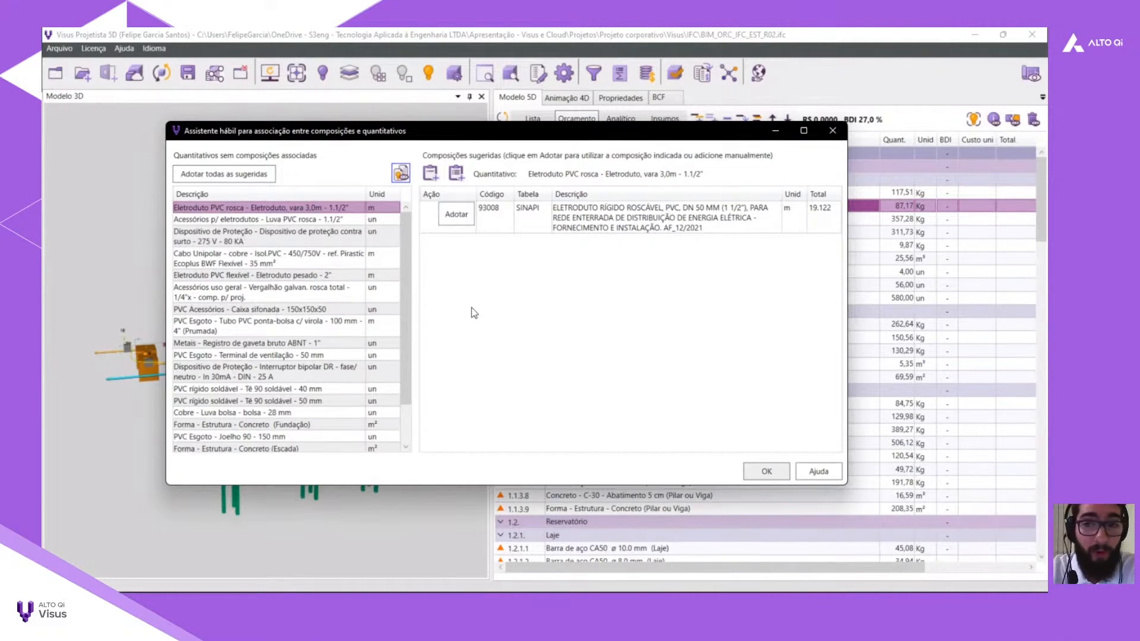
{"action": "left_click", "coordinate": [423, 252]}
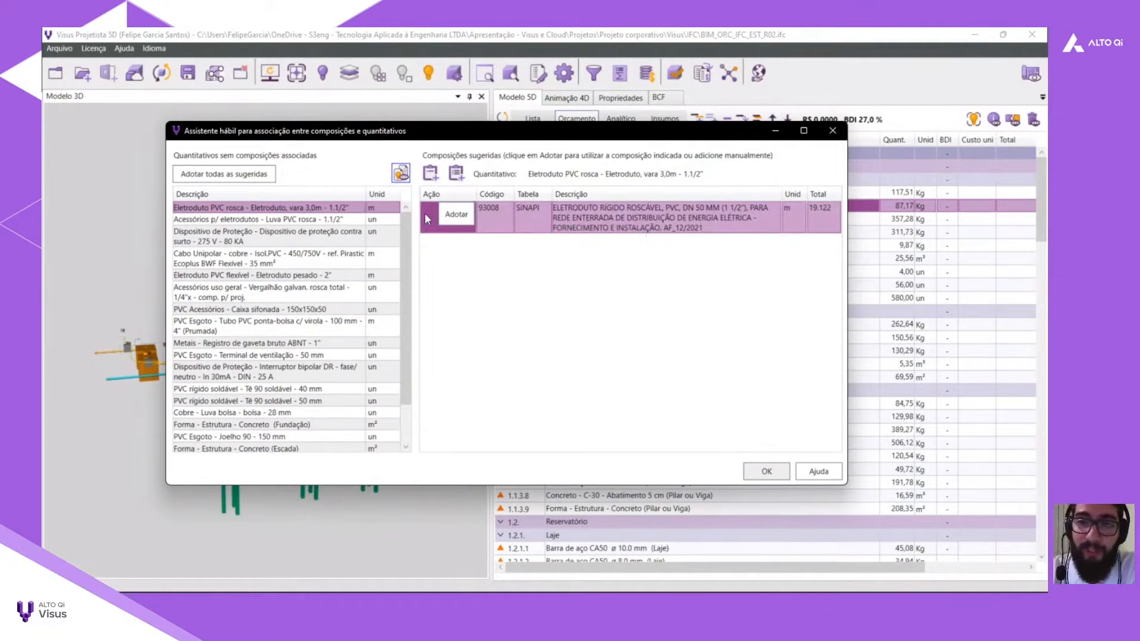
{"action": "left_click", "coordinate": [311, 220]}
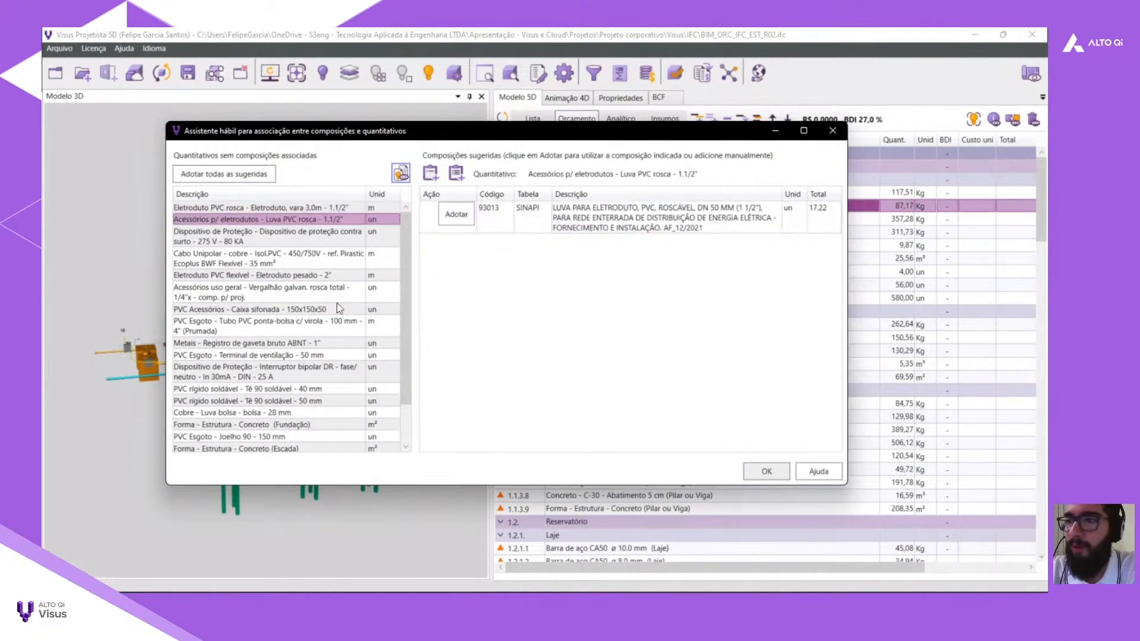
{"action": "left_click", "coordinate": [779, 471]}
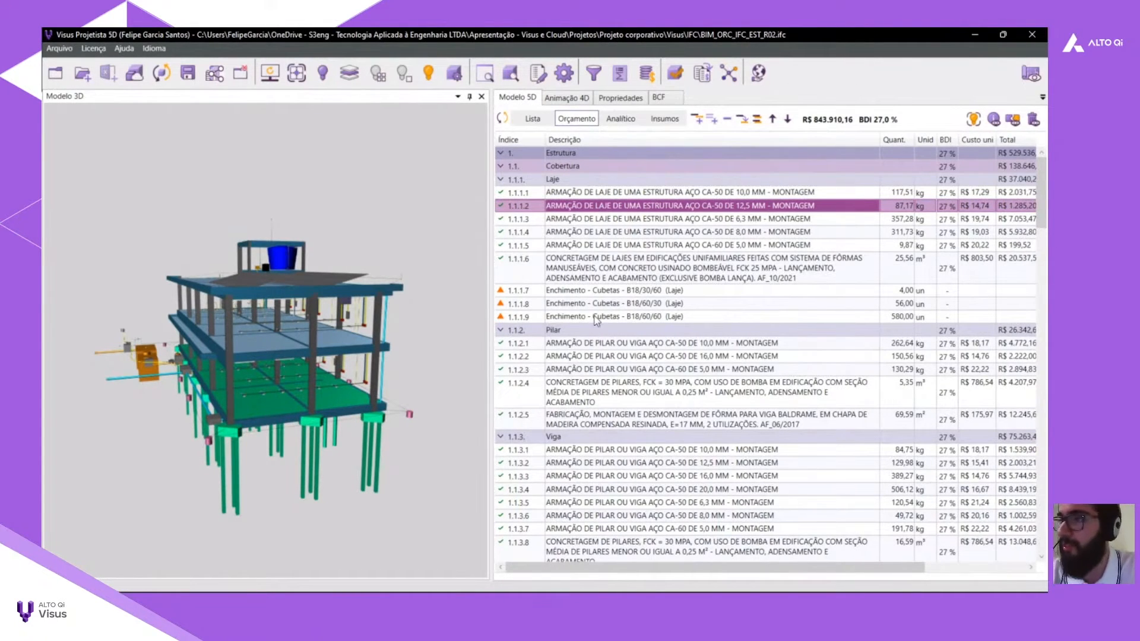
Review the priced Estrutura items and discipline totals, widening the budget area to show the table, code and type columns.
{"action": "scroll", "coordinate": [638, 309], "scroll_direction": "down", "scroll_amount": 12}
{"action": "left_click_drag", "start_coordinate": [1045, 270], "coordinate": [1038, 517]}
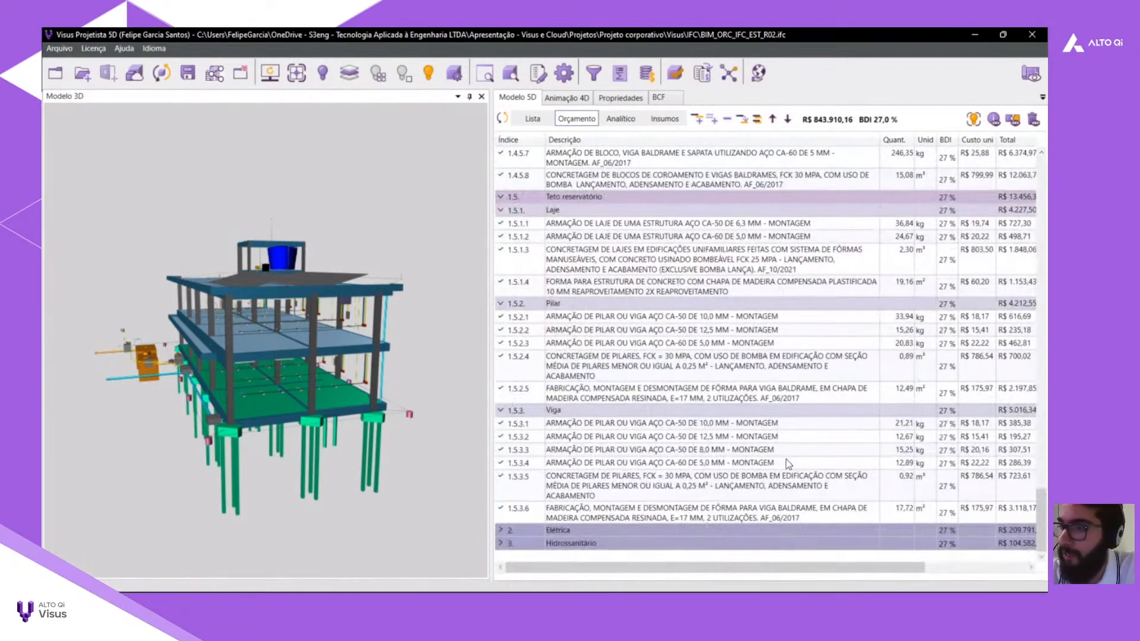
{"action": "left_click", "coordinate": [592, 545]}
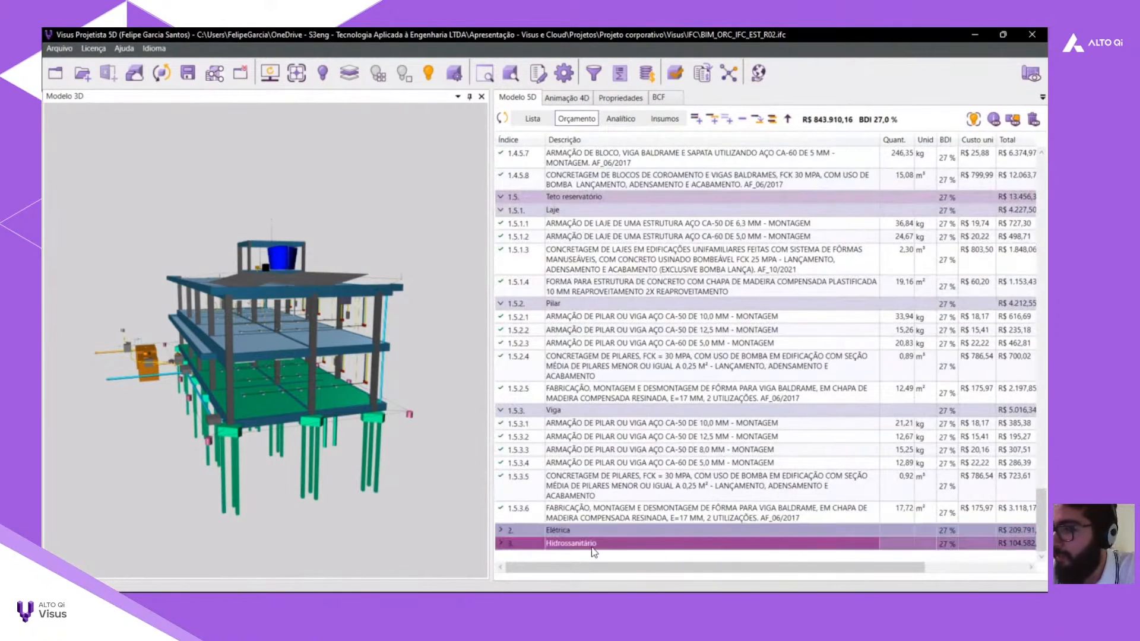
{"action": "left_click_drag", "start_coordinate": [489, 327], "coordinate": [271, 319]}
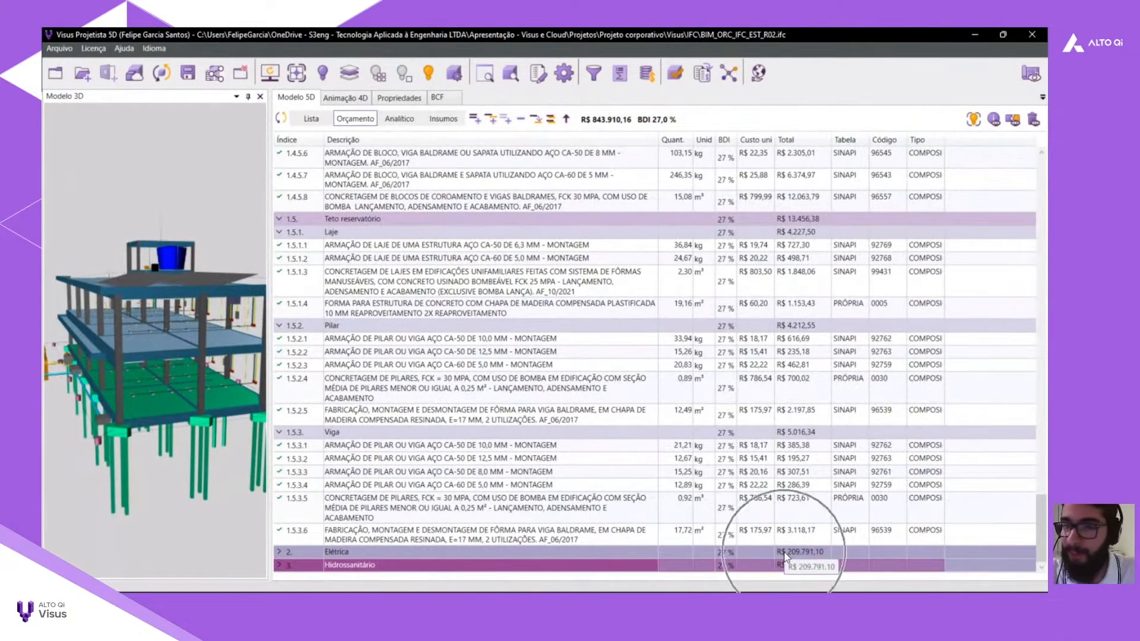
Expand the Elétrica stage to review its priced and unassociated items, and return to the slab items with the 3D view enlarged.
{"action": "left_click", "coordinate": [279, 553]}
{"action": "scroll", "coordinate": [380, 482], "scroll_direction": "down", "scroll_amount": 2}
{"action": "scroll", "coordinate": [377, 476], "scroll_direction": "down", "scroll_amount": 15}
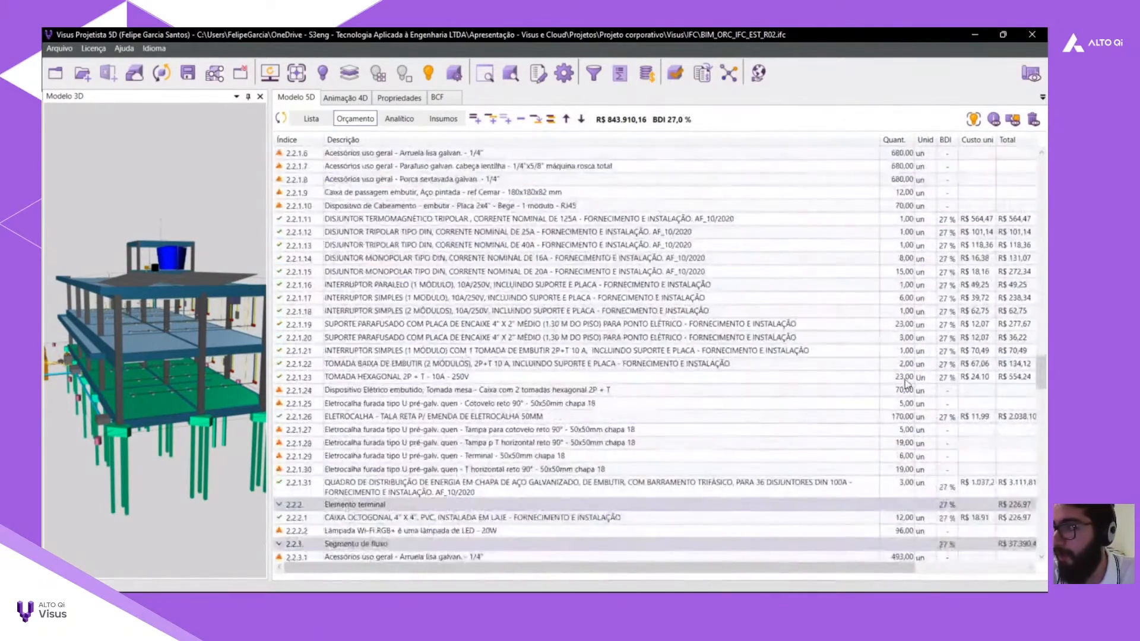
{"action": "scroll", "coordinate": [906, 383], "scroll_direction": "down", "scroll_amount": 2}
{"action": "left_click_drag", "start_coordinate": [1041, 380], "coordinate": [1042, 395]}
{"action": "scroll", "coordinate": [814, 304], "scroll_direction": "up", "scroll_amount": 20}
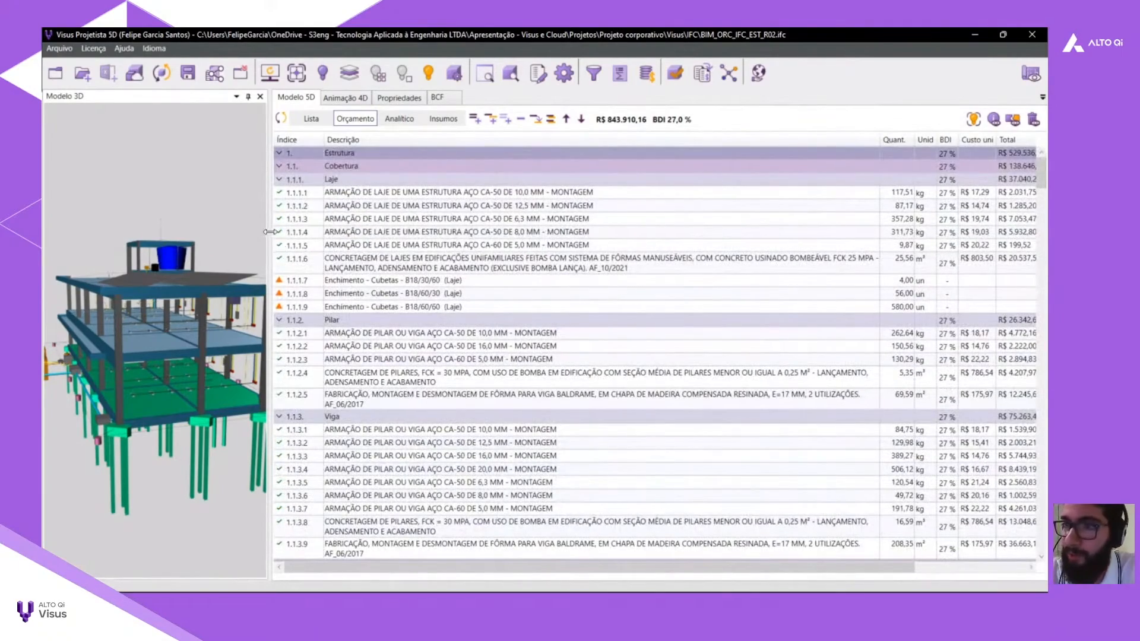
{"action": "left_click_drag", "start_coordinate": [268, 232], "coordinate": [472, 232]}
{"action": "left_click", "coordinate": [630, 245]}
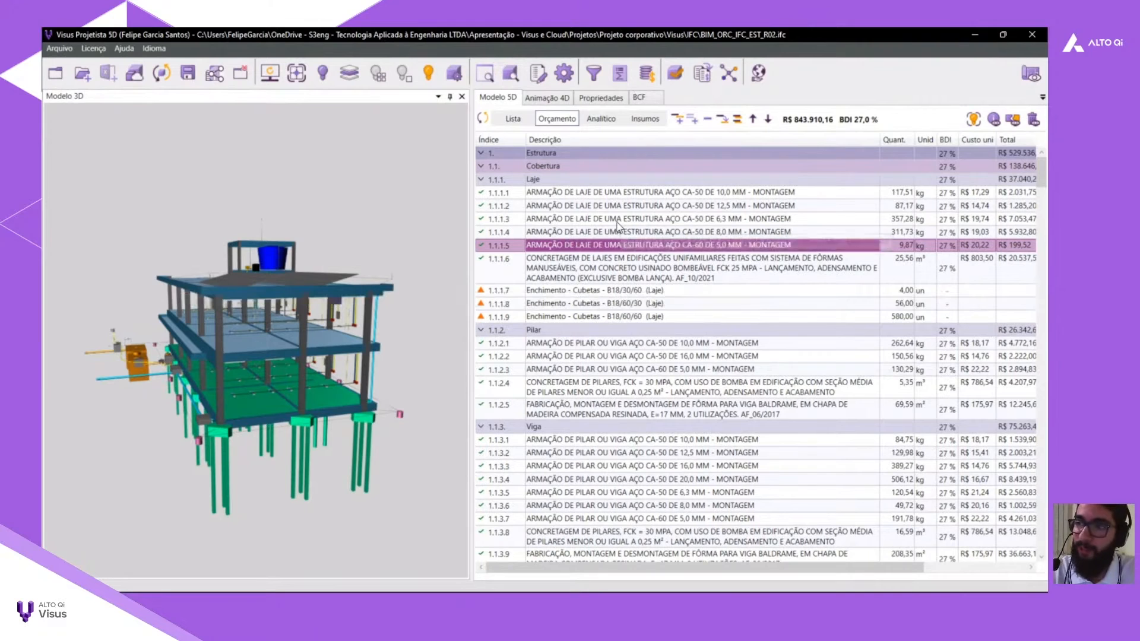
{"action": "left_click", "coordinate": [627, 290]}
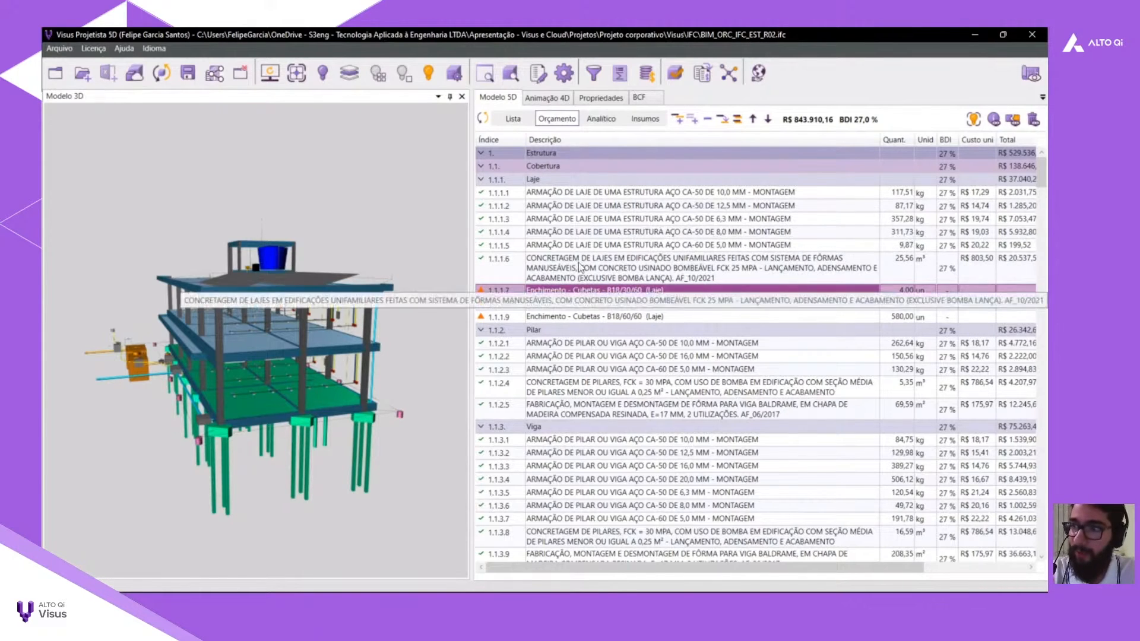
{"action": "left_click", "coordinate": [575, 195]}
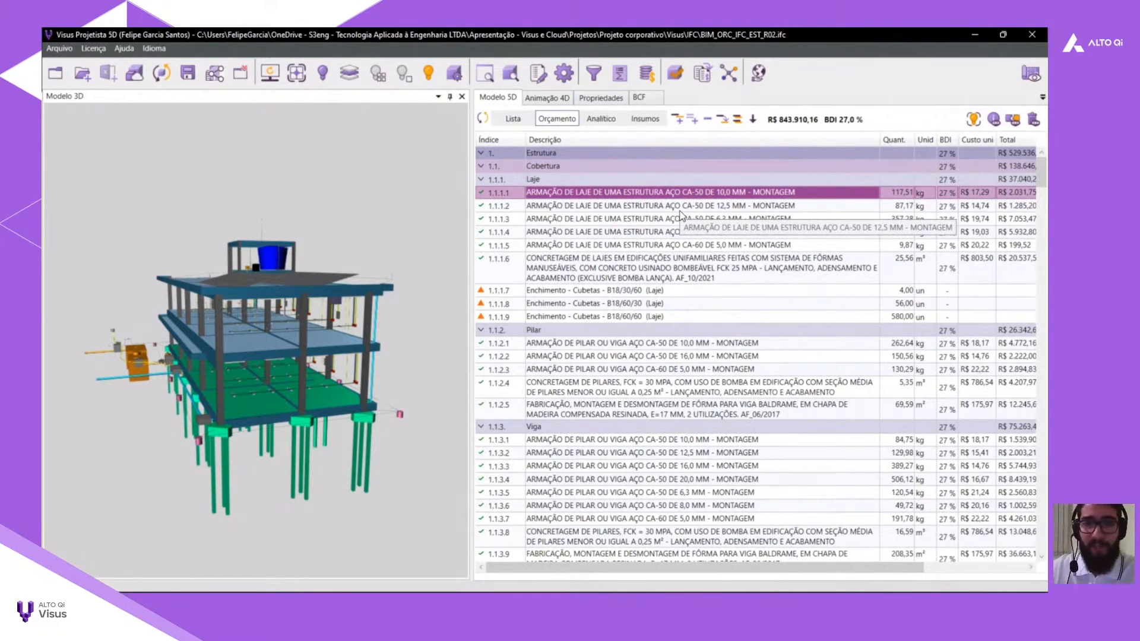
Export the budget report with the Orçamento Completo.xlsx template, saving it to the desktop as QiVisus_Orçamento Completo.xlsx.
{"action": "left_click", "coordinate": [707, 78]}
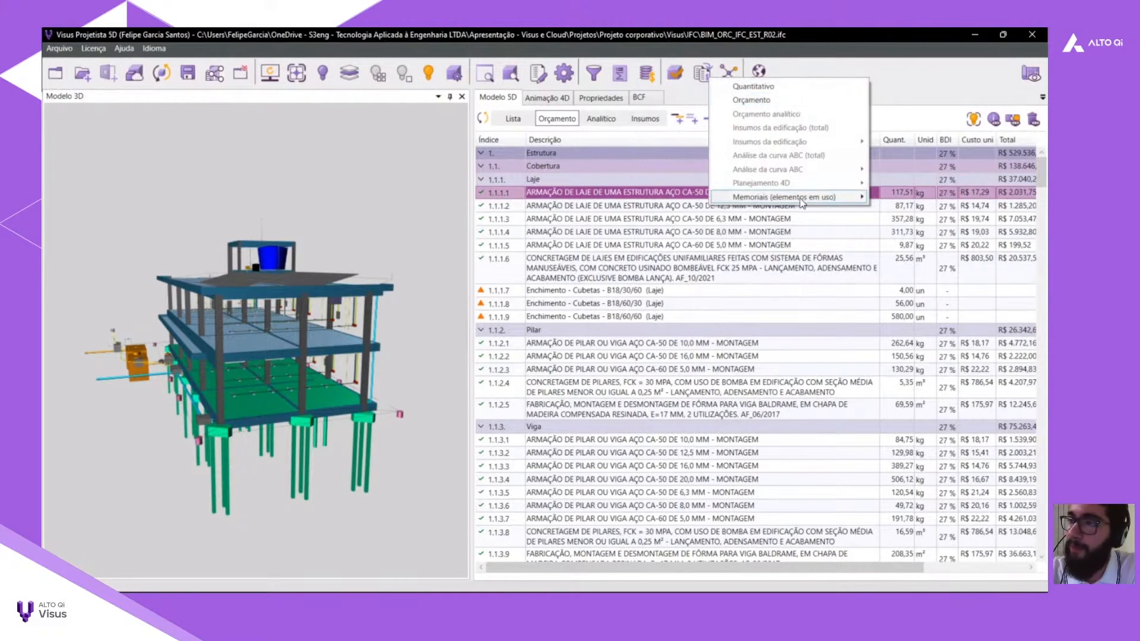
{"action": "mouse_move", "coordinate": [801, 203]}
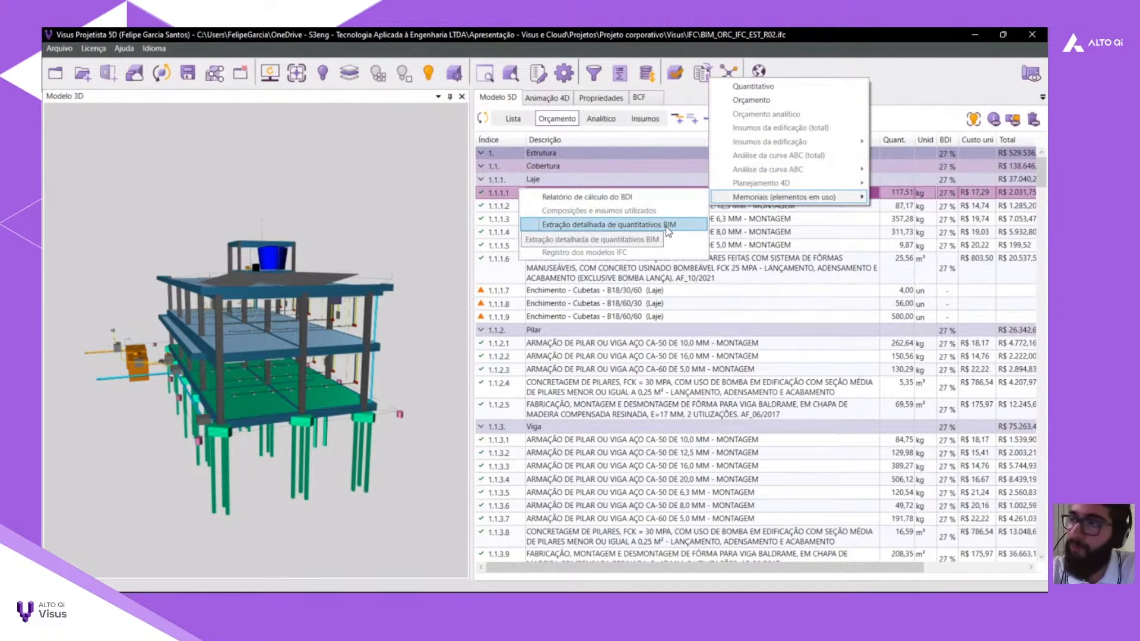
{"action": "left_click", "coordinate": [774, 102]}
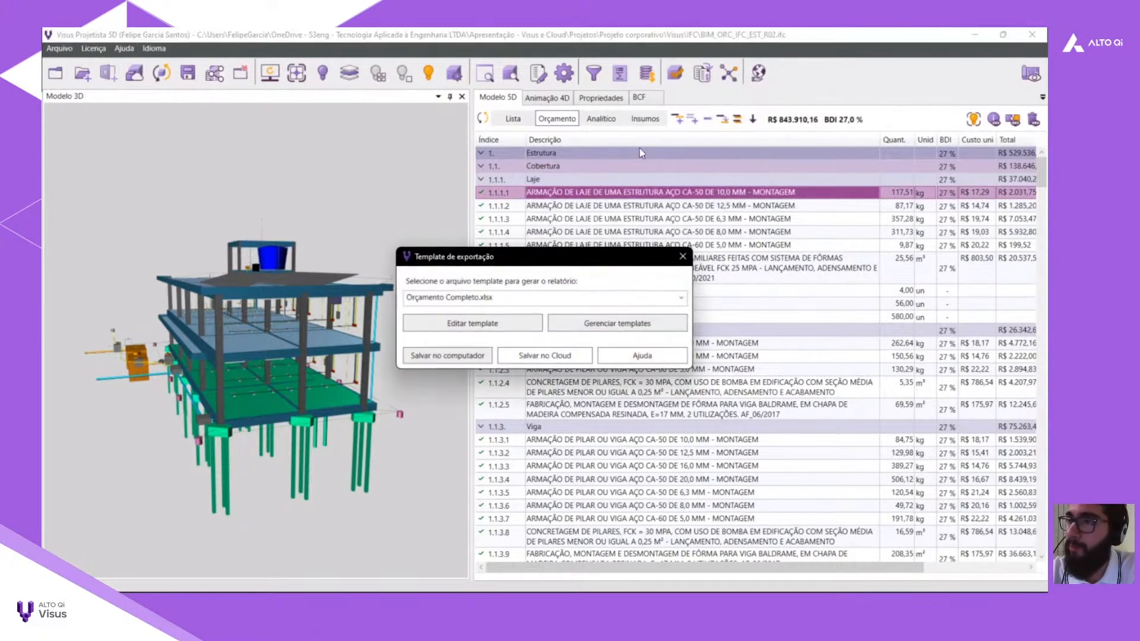
{"action": "left_click", "coordinate": [557, 289]}
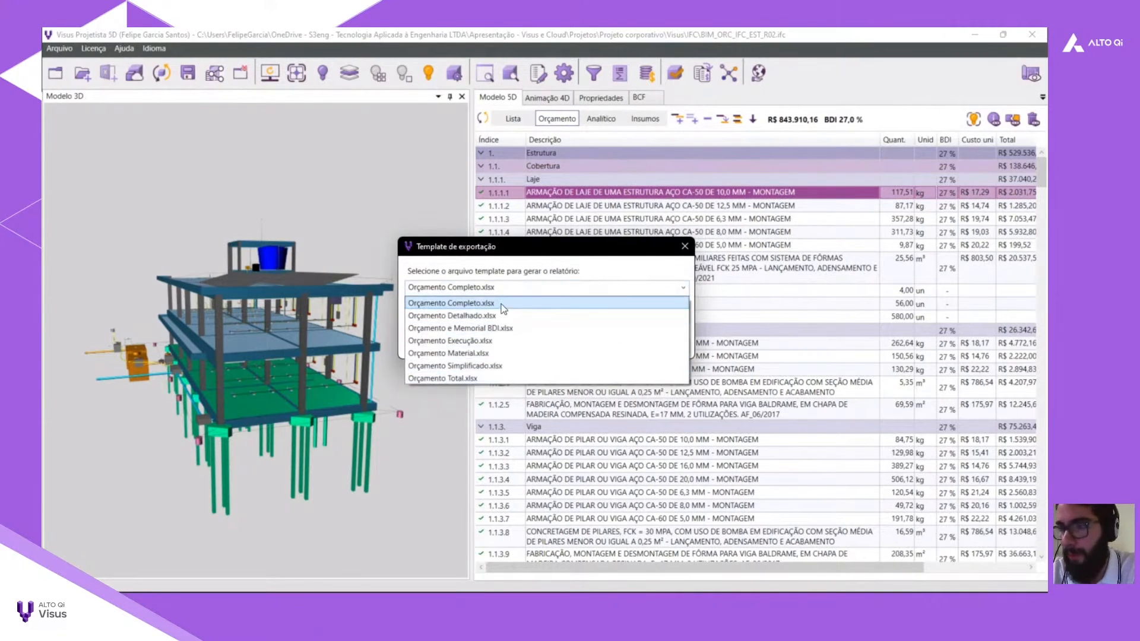
{"action": "left_click", "coordinate": [486, 302]}
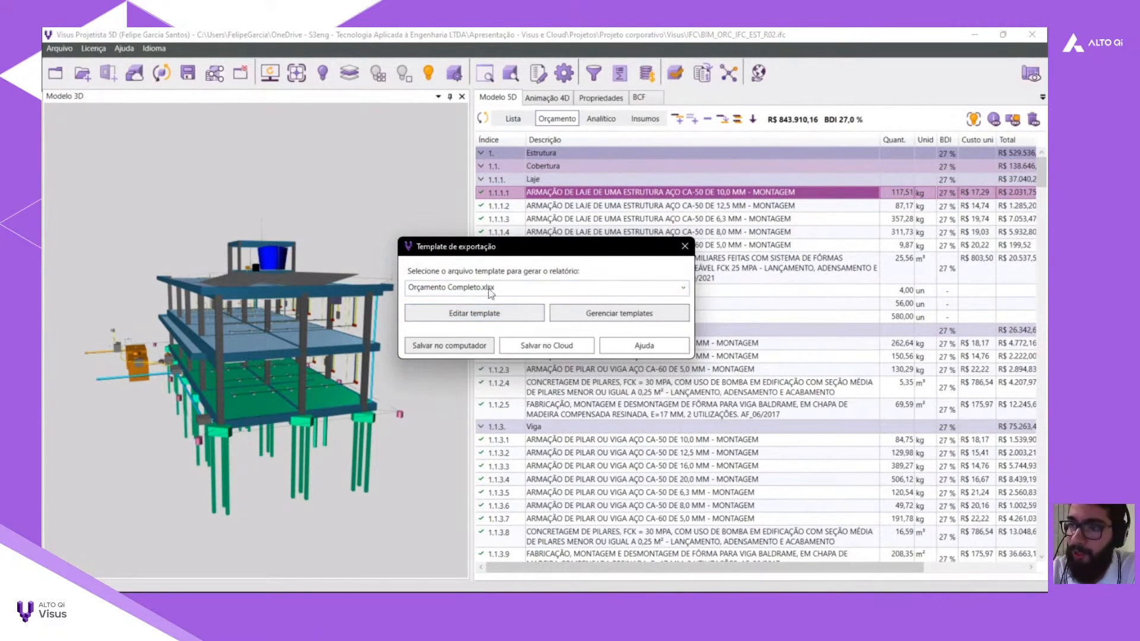
{"action": "left_click", "coordinate": [469, 347]}
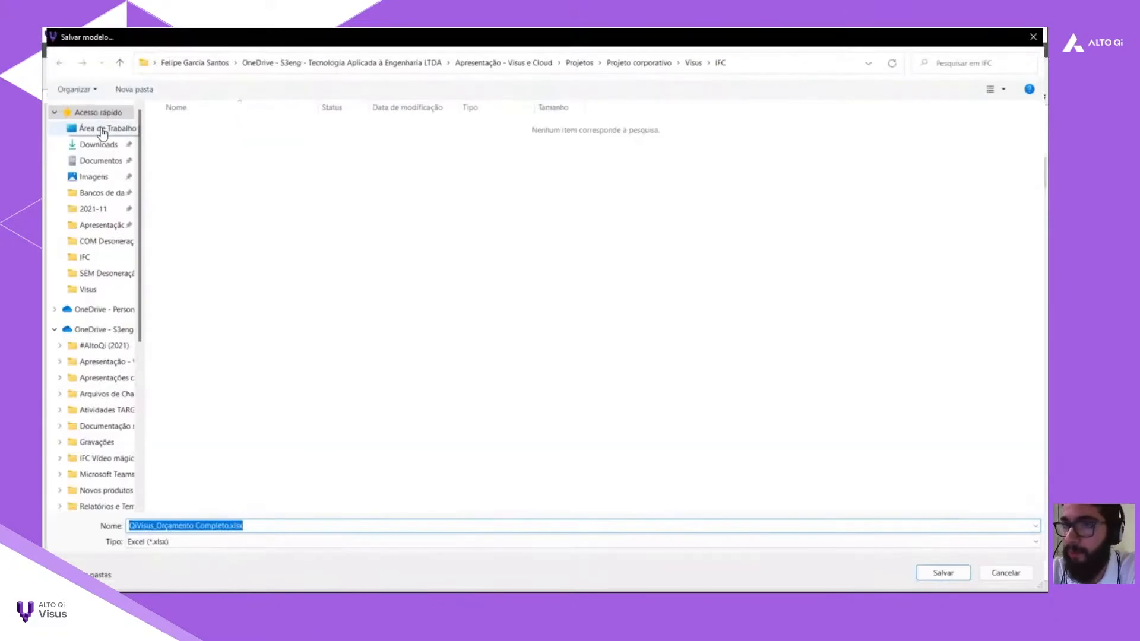
{"action": "left_click", "coordinate": [824, 525]}
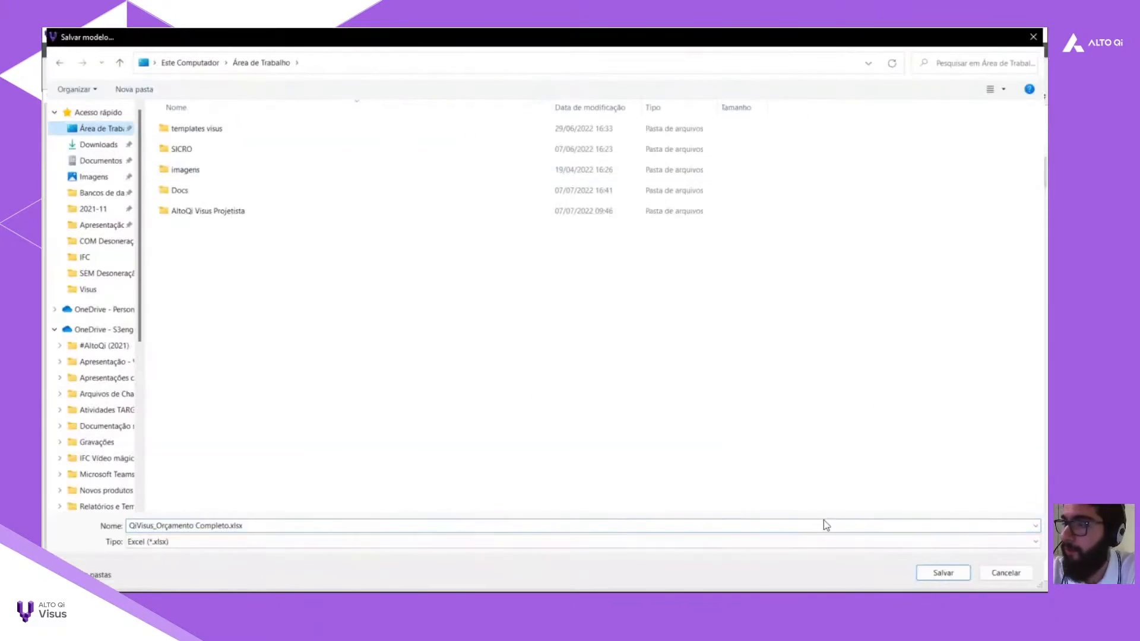
{"action": "left_click", "coordinate": [942, 573]}
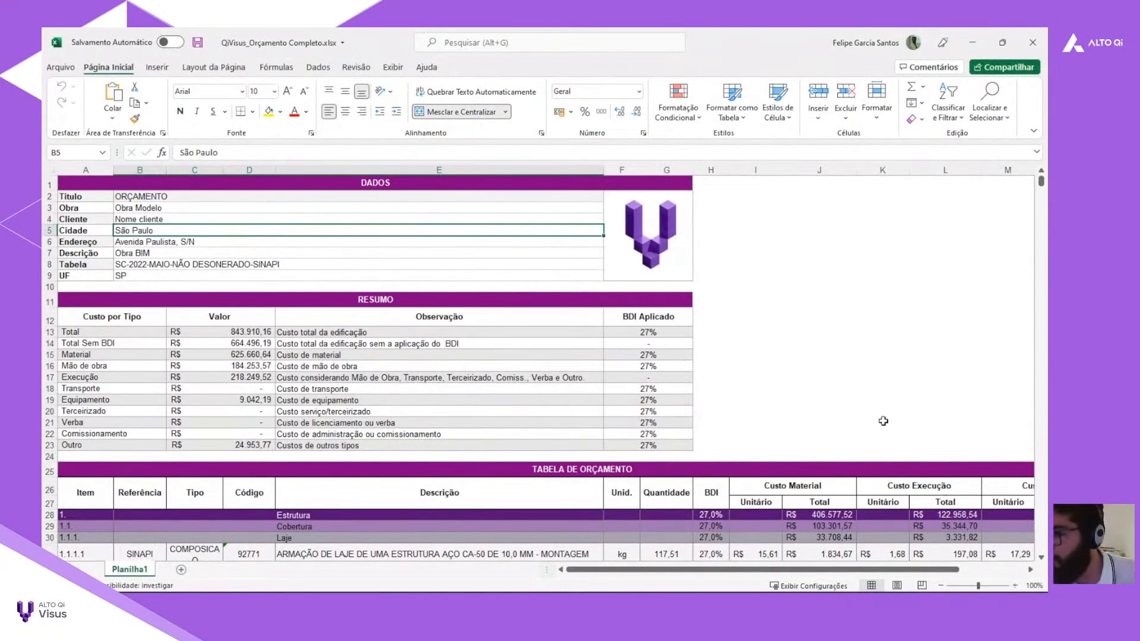
Review the project data and the cost-by-type summary in the exported budget workbook.
{"action": "left_click", "coordinate": [941, 586]}
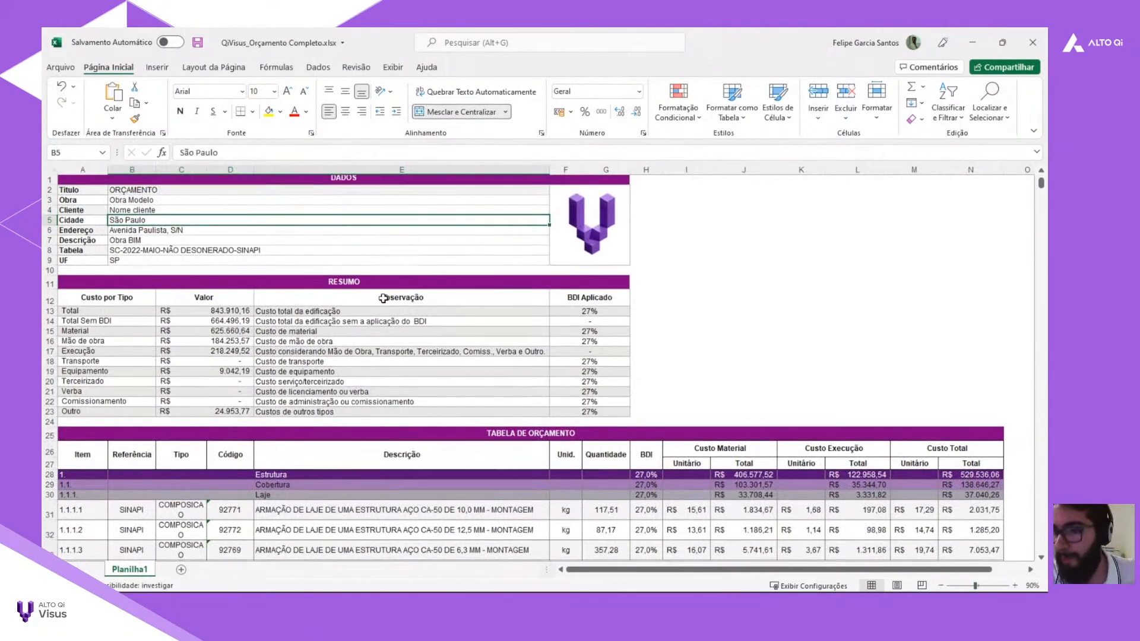
{"action": "scroll", "coordinate": [392, 288], "scroll_direction": "down", "scroll_amount": 1}
{"action": "scroll", "coordinate": [375, 284], "scroll_direction": "up", "scroll_amount": 1}
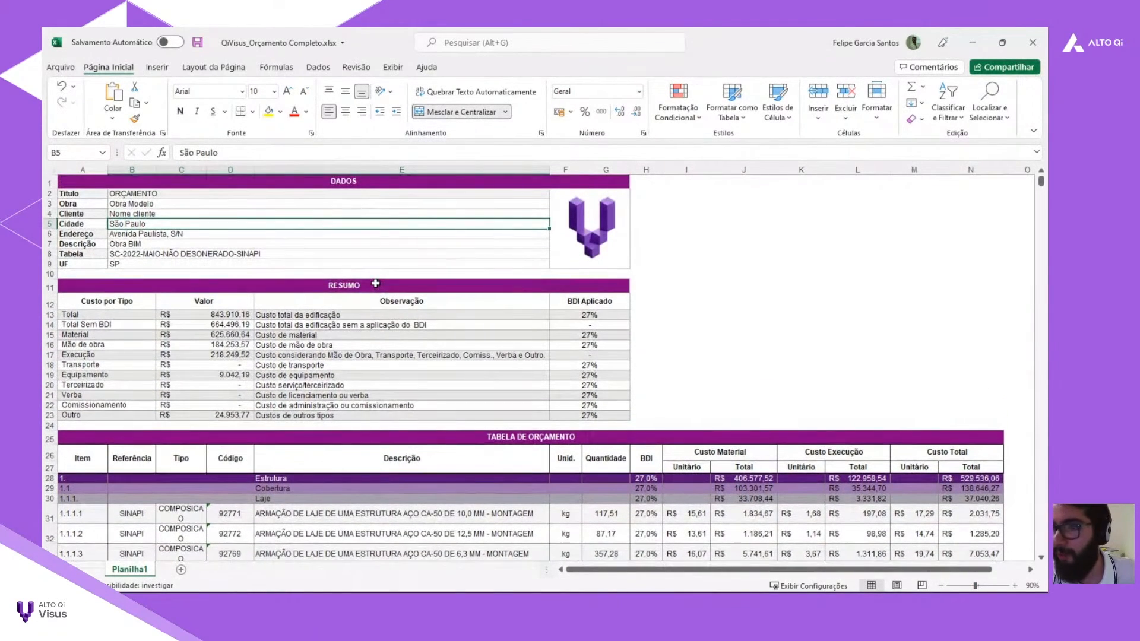
{"action": "left_click_drag", "start_coordinate": [124, 194], "coordinate": [370, 268]}
{"action": "scroll", "coordinate": [370, 267], "scroll_direction": "down", "scroll_amount": 2}
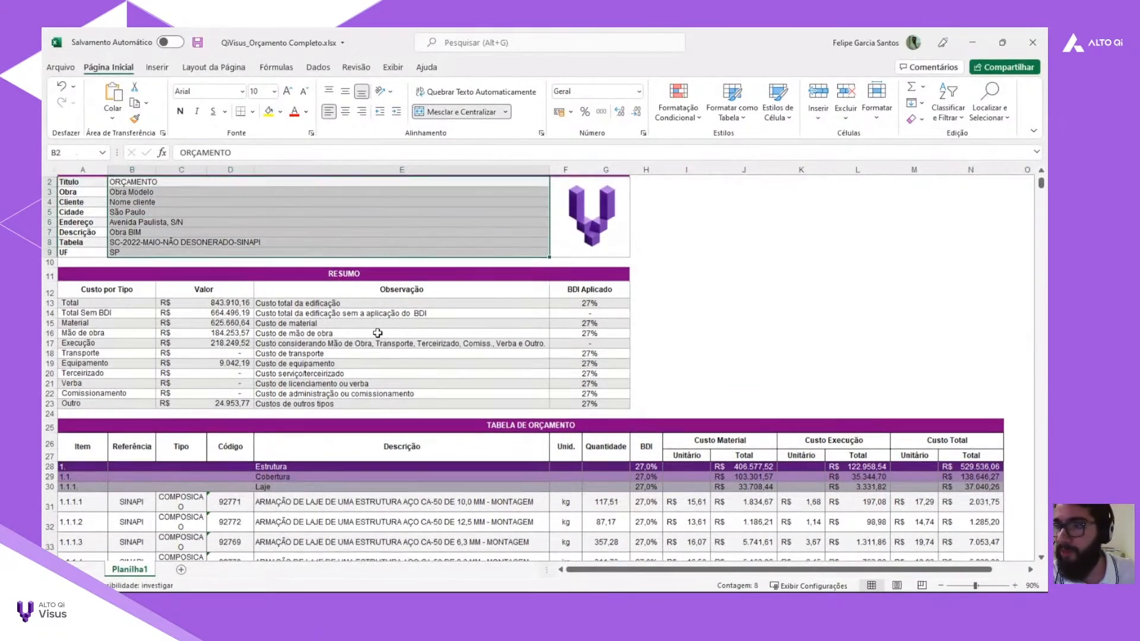
{"action": "left_click_drag", "start_coordinate": [179, 237], "coordinate": [347, 318]}
Examine the workbook's budget table of Estrutura items by floor, with their references, codes, quantities and material and execution costs.
{"action": "scroll", "coordinate": [346, 319], "scroll_direction": "down", "scroll_amount": 6}
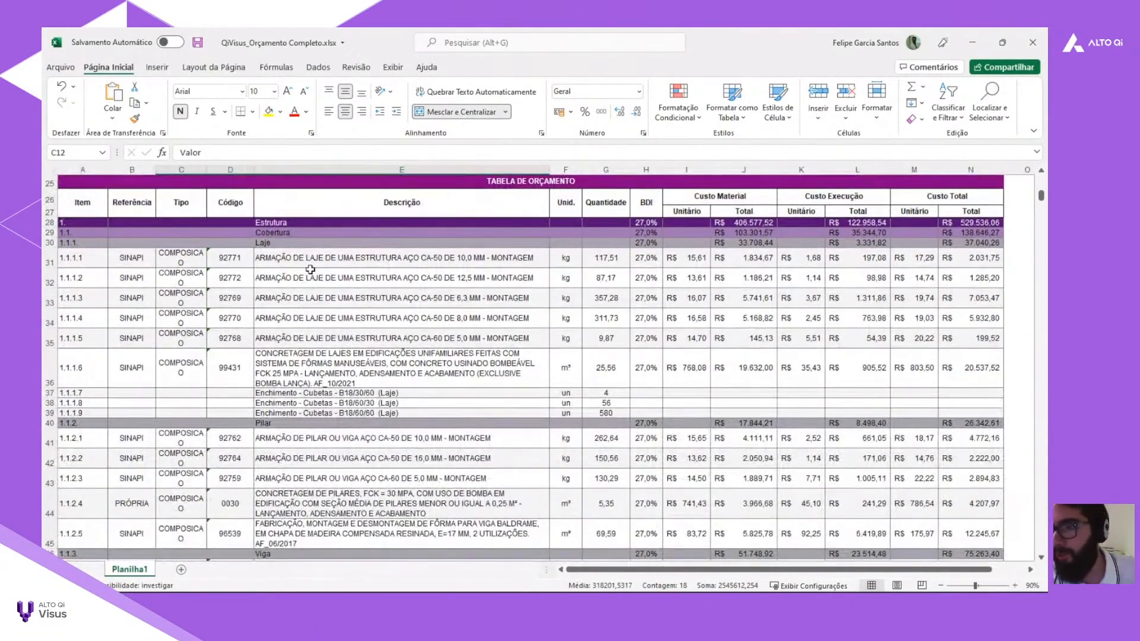
{"action": "scroll", "coordinate": [345, 290], "scroll_direction": "down", "scroll_amount": 8}
{"action": "scroll", "coordinate": [432, 318], "scroll_direction": "down", "scroll_amount": 10}
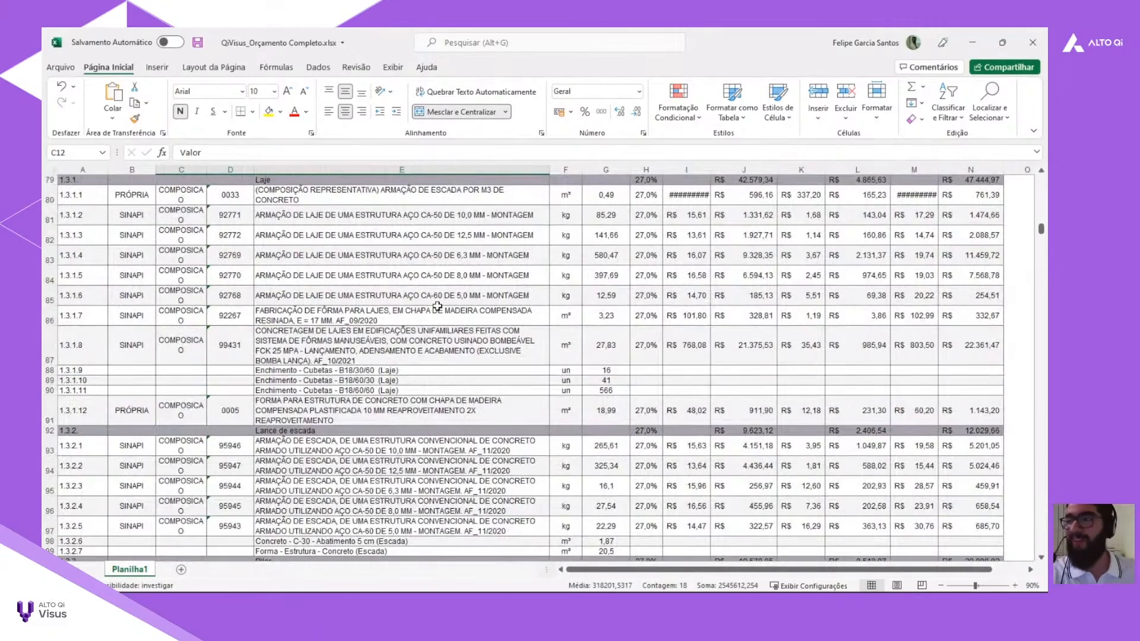
{"action": "scroll", "coordinate": [432, 305], "scroll_direction": "down", "scroll_amount": 8}
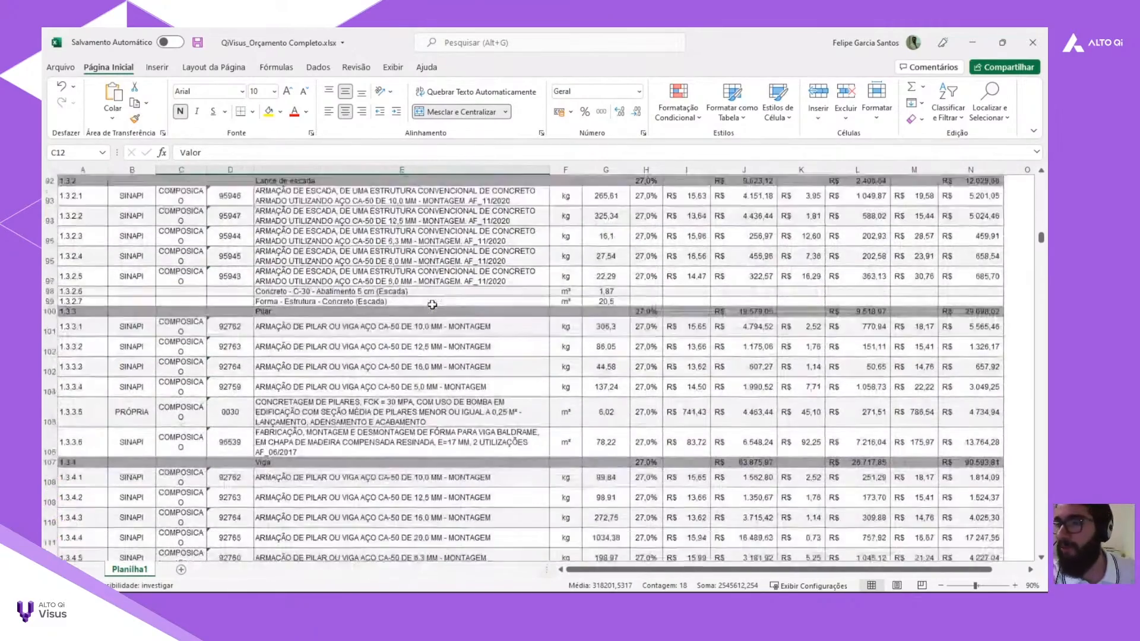
{"action": "scroll", "coordinate": [431, 304], "scroll_direction": "up", "scroll_amount": 8}
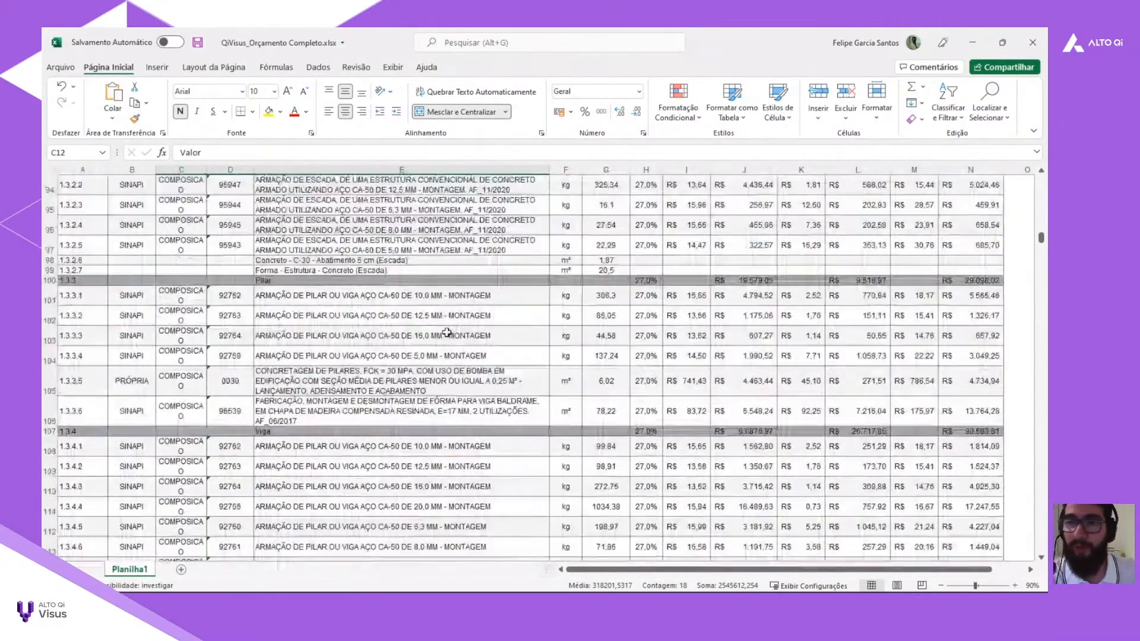
{"action": "scroll", "coordinate": [471, 337], "scroll_direction": "up", "scroll_amount": 20}
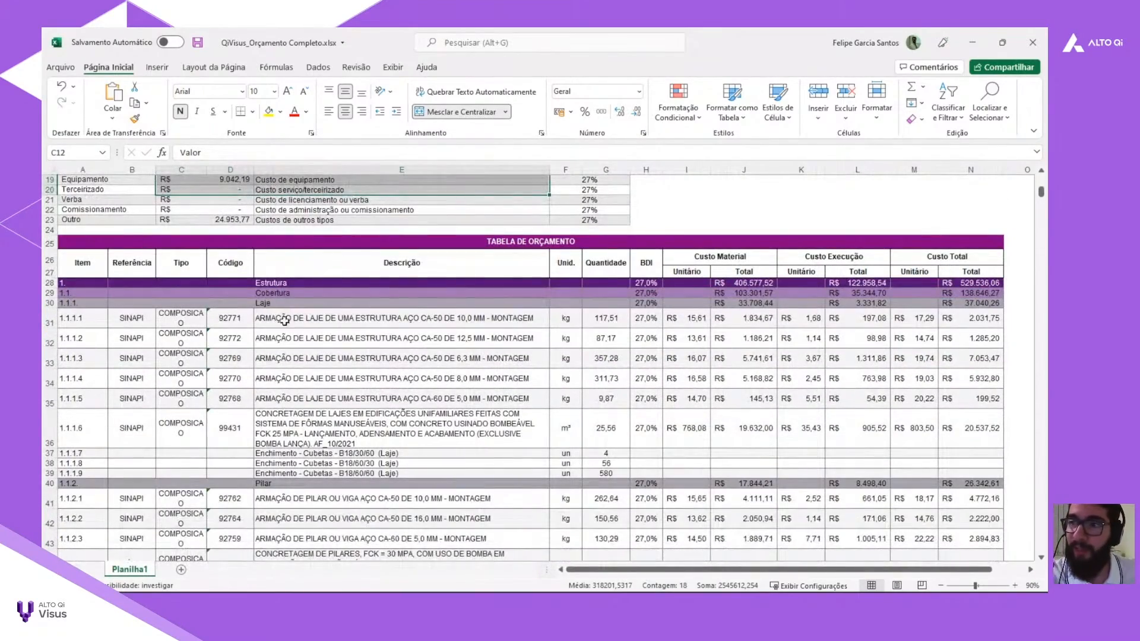
{"action": "left_click", "coordinate": [299, 293]}
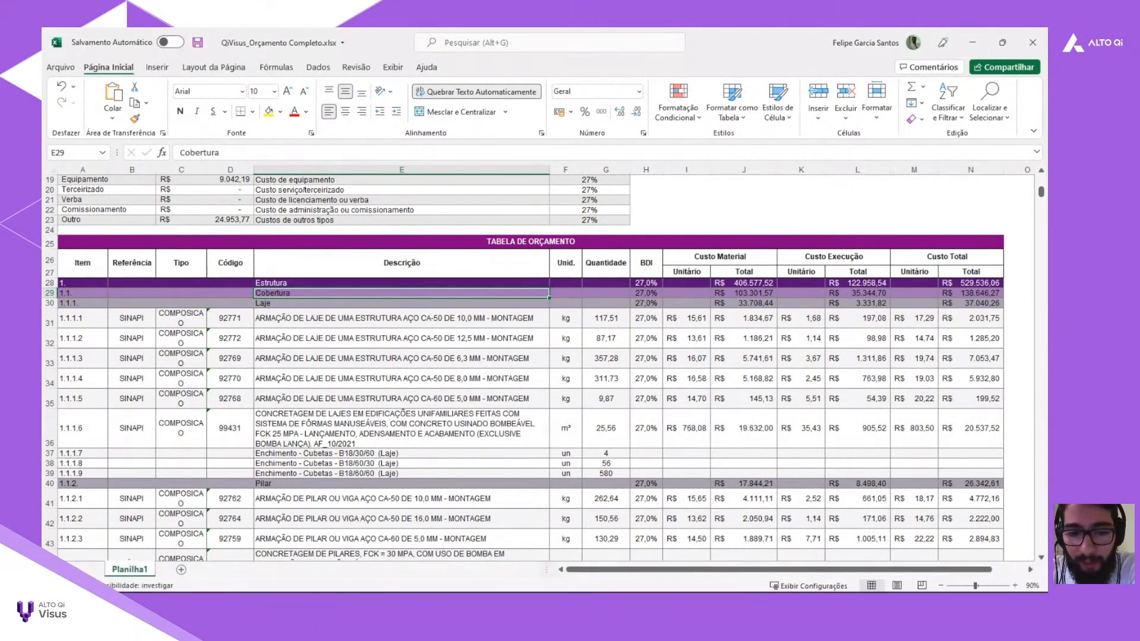
Switch to the Projeto corporativo (Visus Projetista) project in Visus and examine the footing service quantities on the ground floor.
{"action": "key", "text": "alt+Tab"}
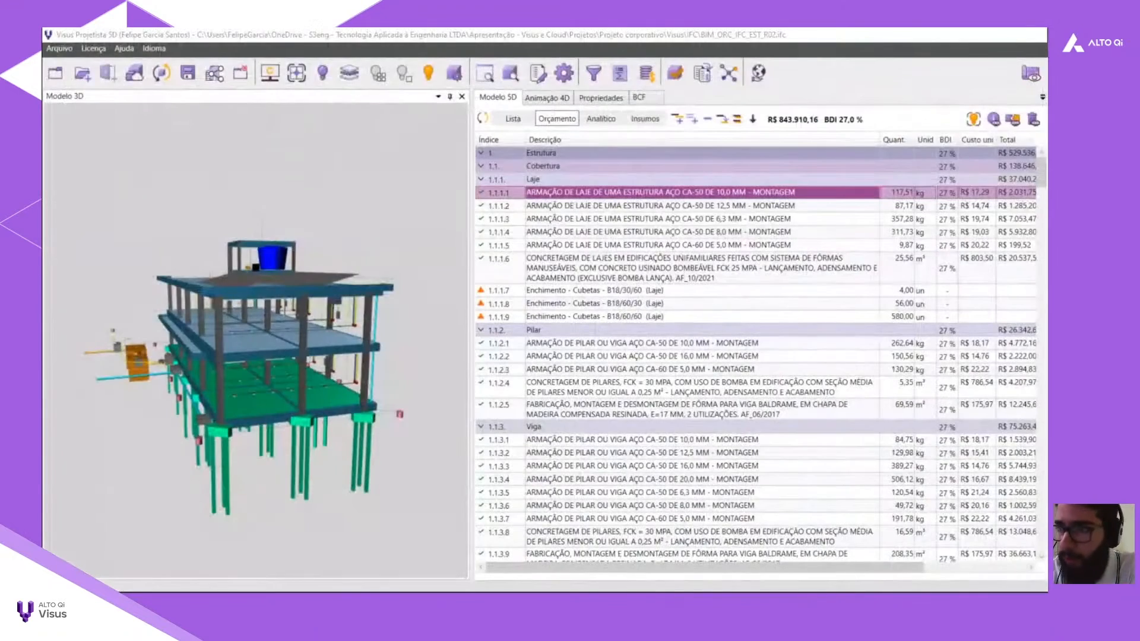
{"action": "key", "text": "alt+Tab"}
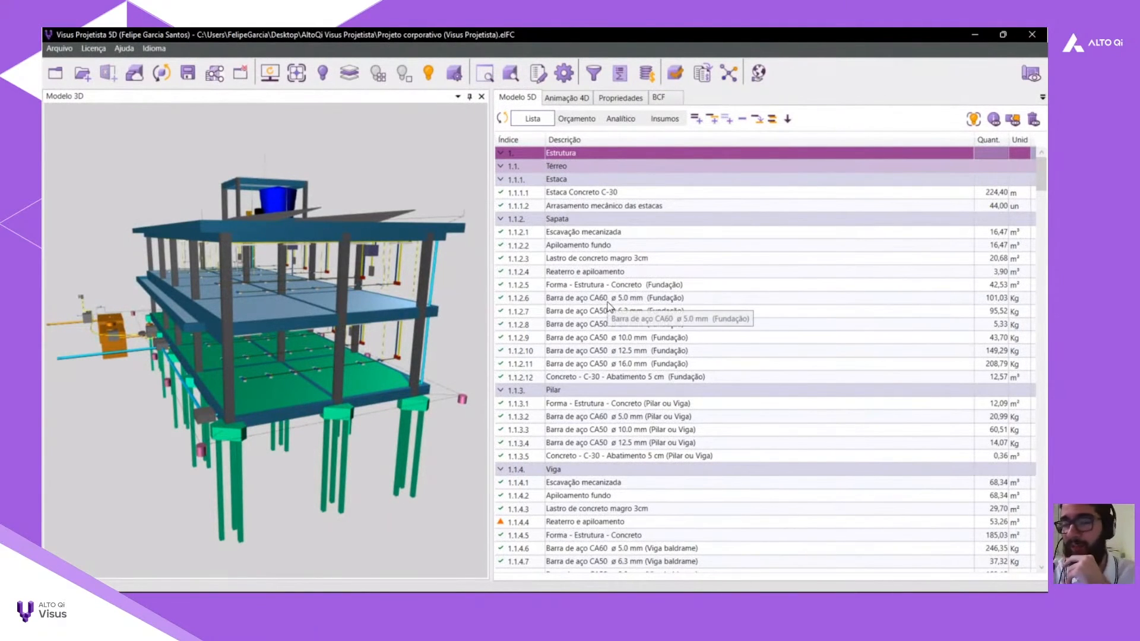
{"action": "left_click", "coordinate": [604, 286]}
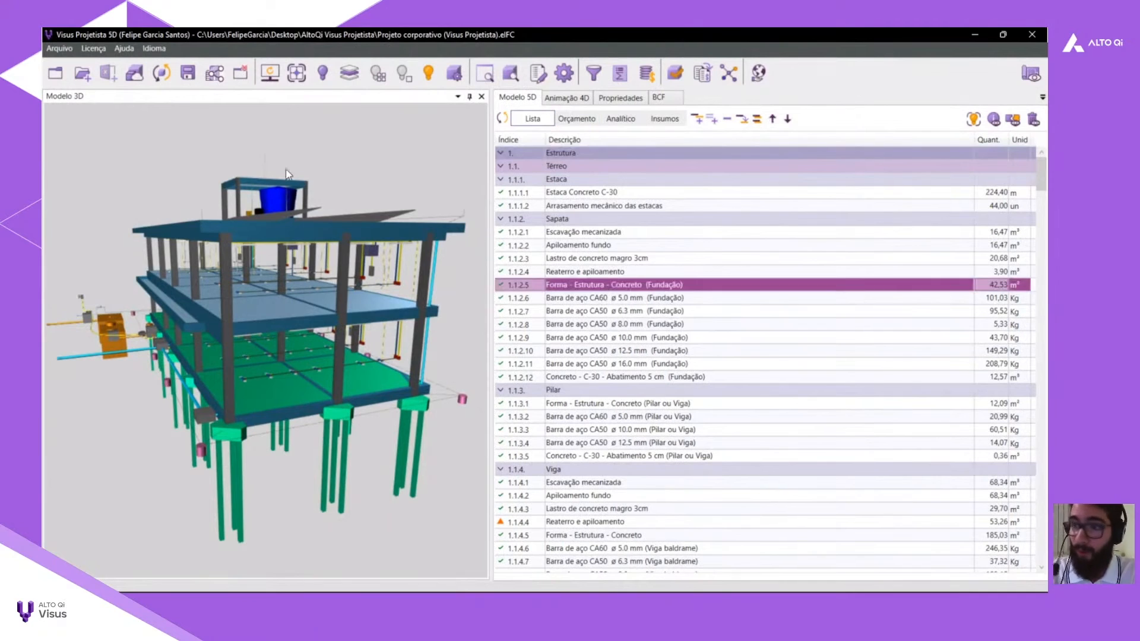
{"action": "left_click_drag", "start_coordinate": [327, 285], "coordinate": [315, 286]}
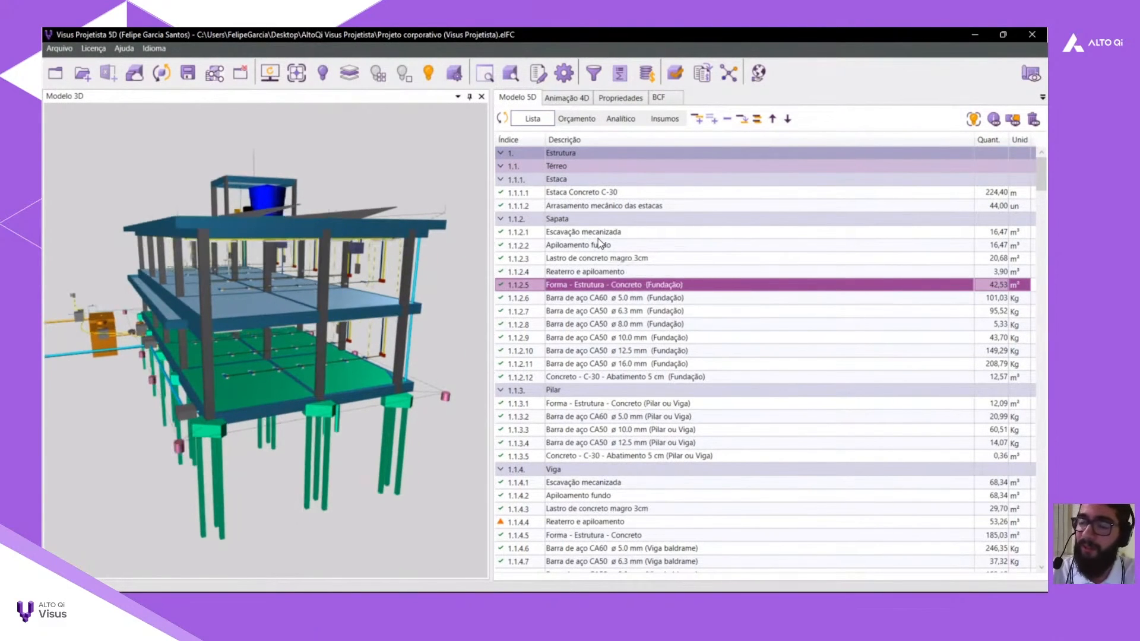
{"action": "left_click_drag", "start_coordinate": [601, 233], "coordinate": [600, 271]}
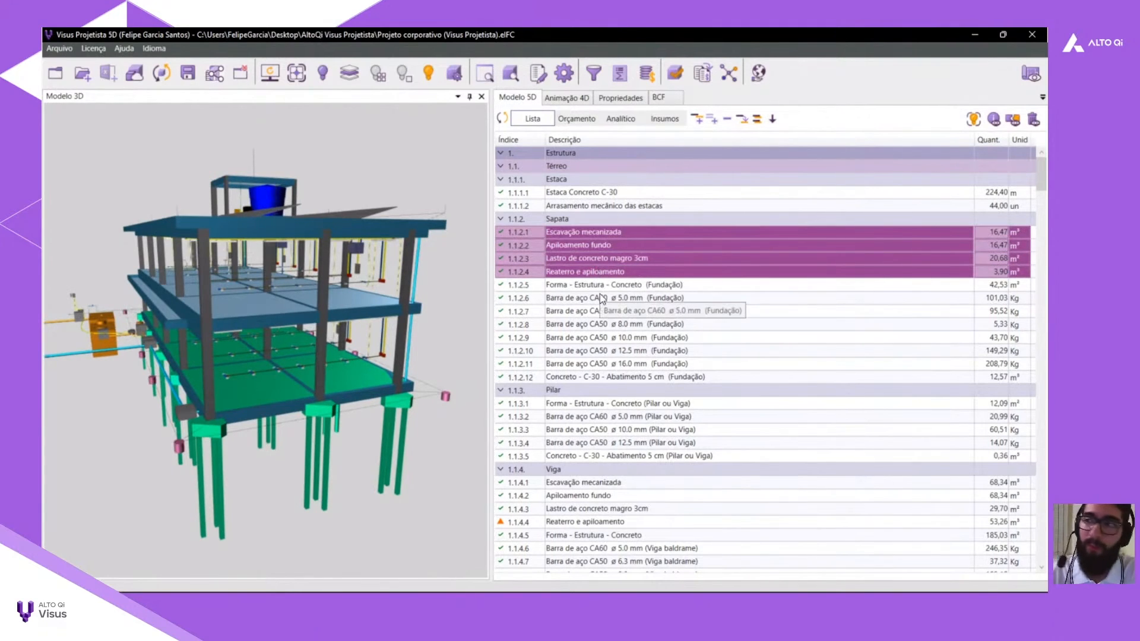
{"action": "left_click", "coordinate": [585, 297]}
{"action": "left_click", "coordinate": [593, 235]}
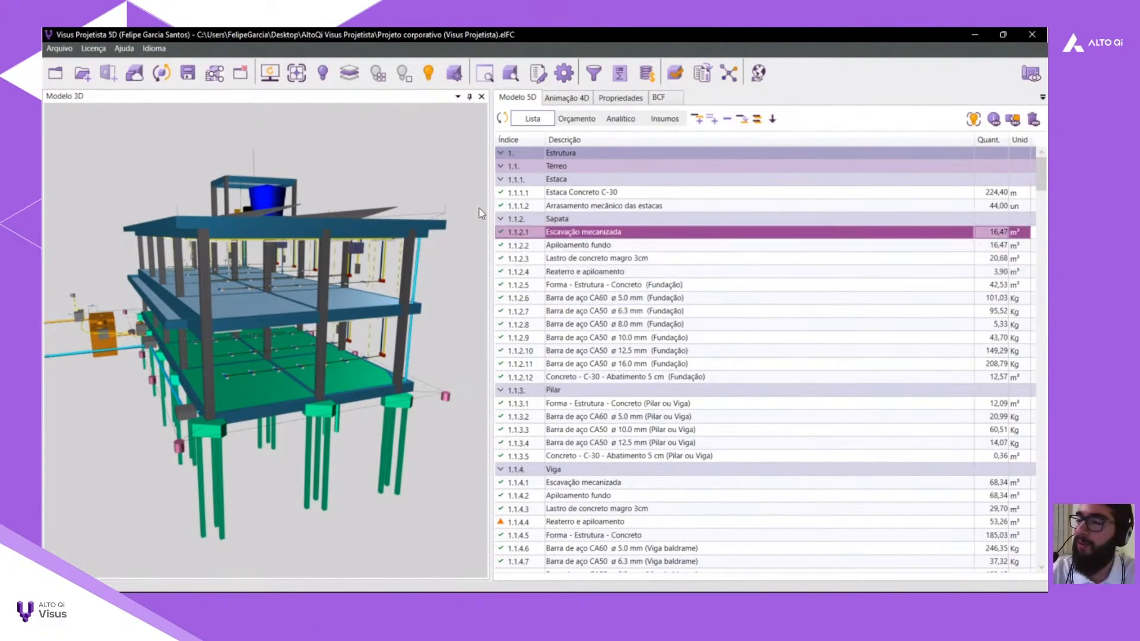
{"action": "left_click", "coordinate": [591, 245]}
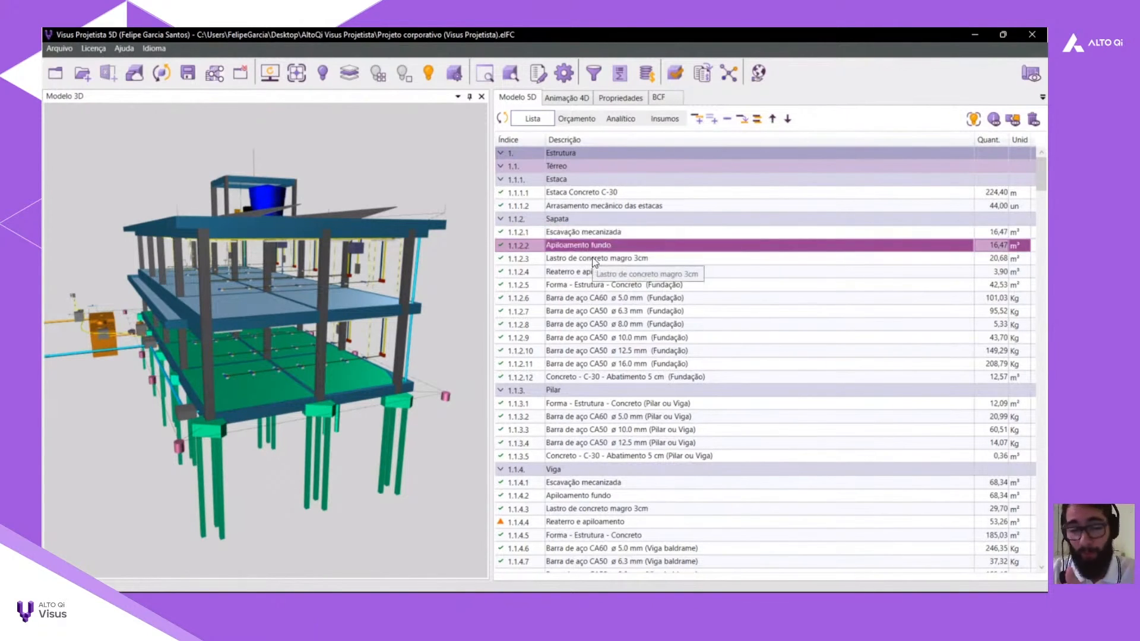
Show the 4D animation sequence and highlight the ground-floor structure stage in the 3D model.
{"action": "left_click", "coordinate": [557, 101]}
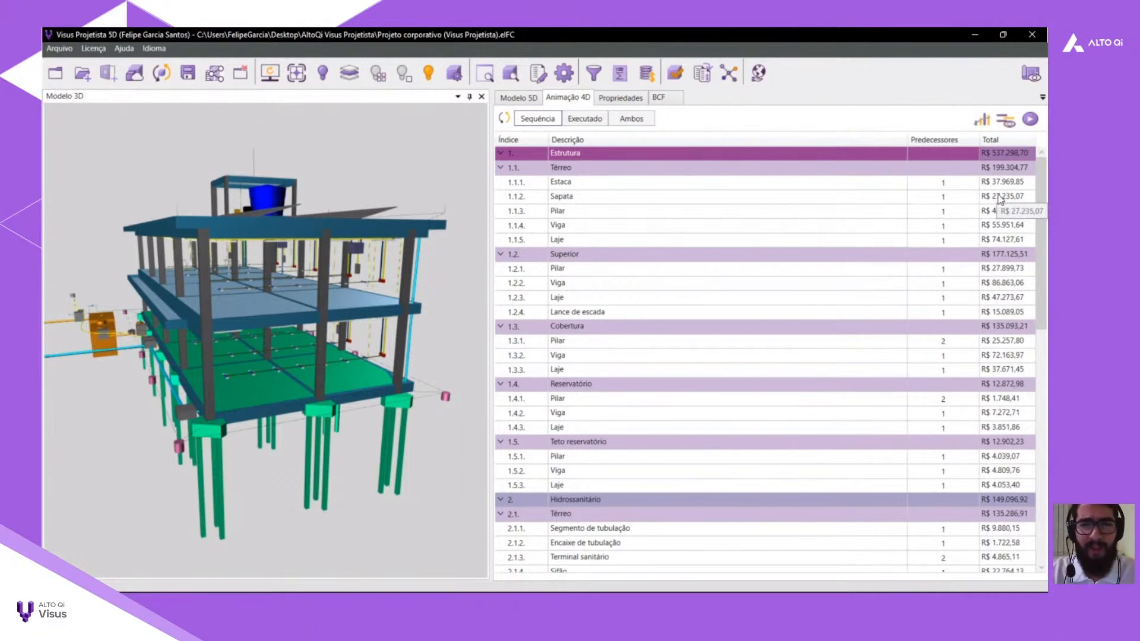
{"action": "left_click", "coordinate": [594, 171]}
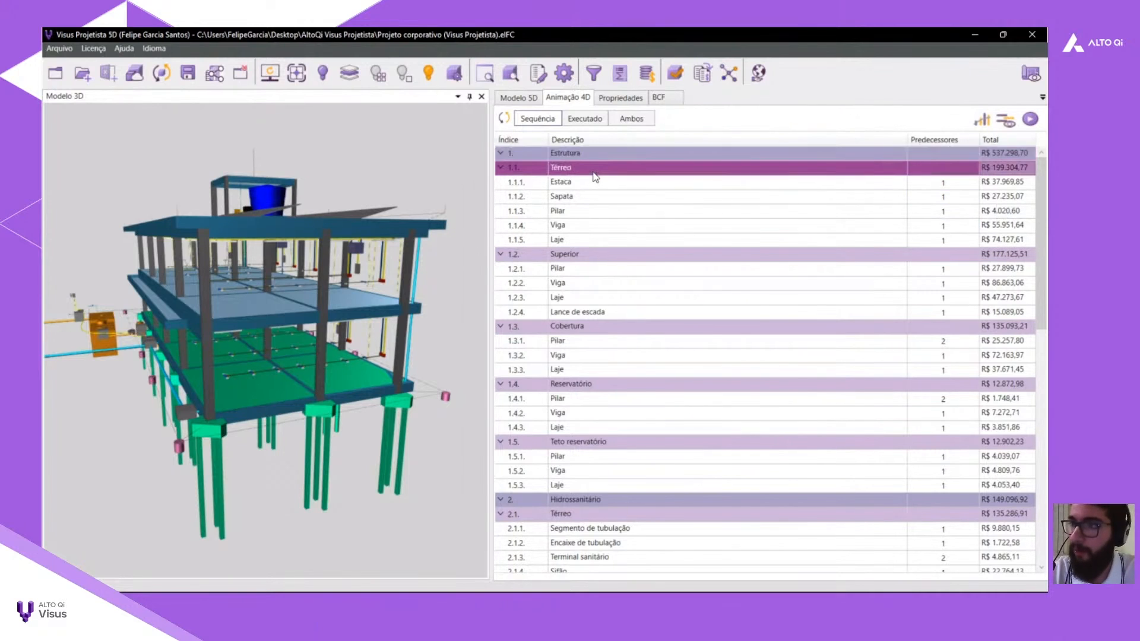
{"action": "middle_click_drag", "start_coordinate": [469, 302], "coordinate": [282, 326]}
{"action": "scroll", "coordinate": [255, 287], "scroll_direction": "down", "scroll_amount": 5}
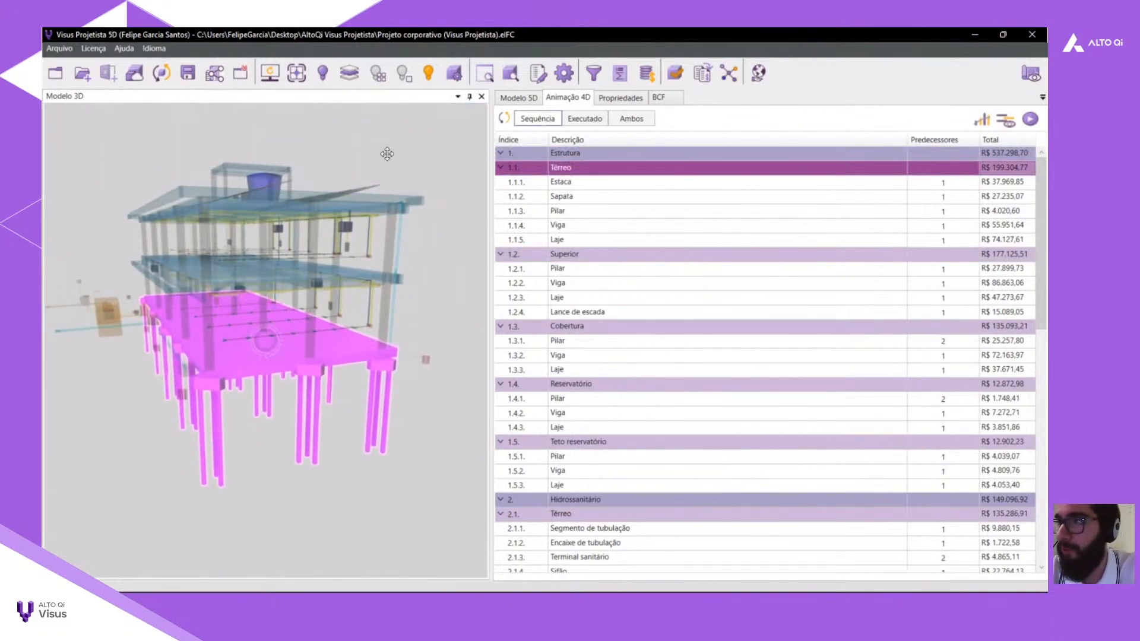
Set the 4D construction animation's duration to 10 seconds and play it.
{"action": "left_click", "coordinate": [1029, 120]}
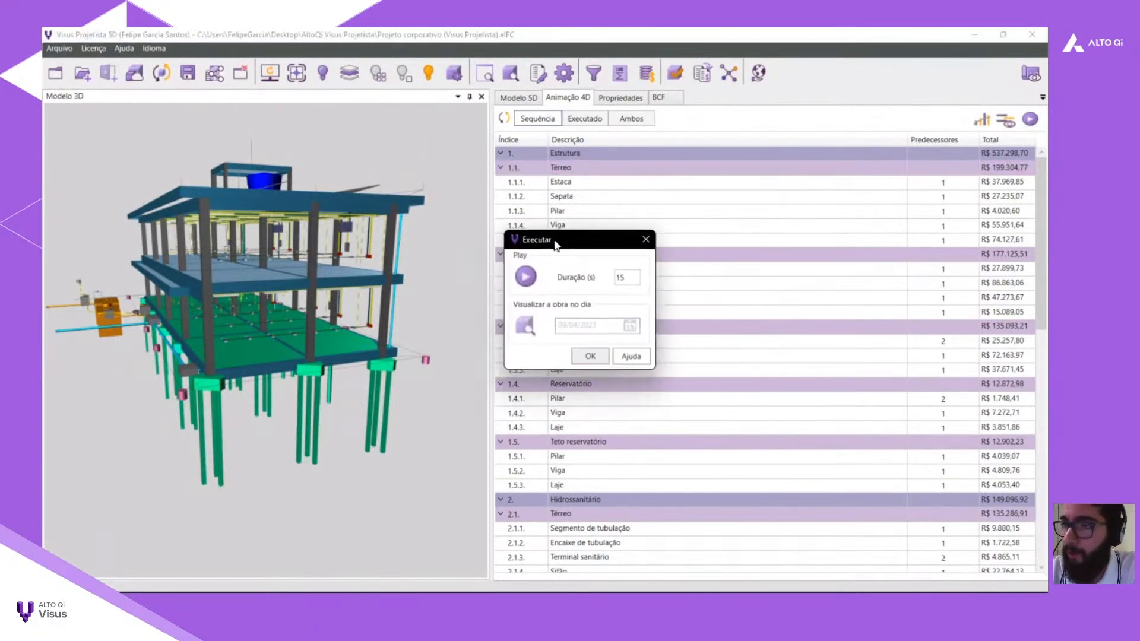
{"action": "double_click", "coordinate": [665, 269]}
{"action": "type", "text": "10"}
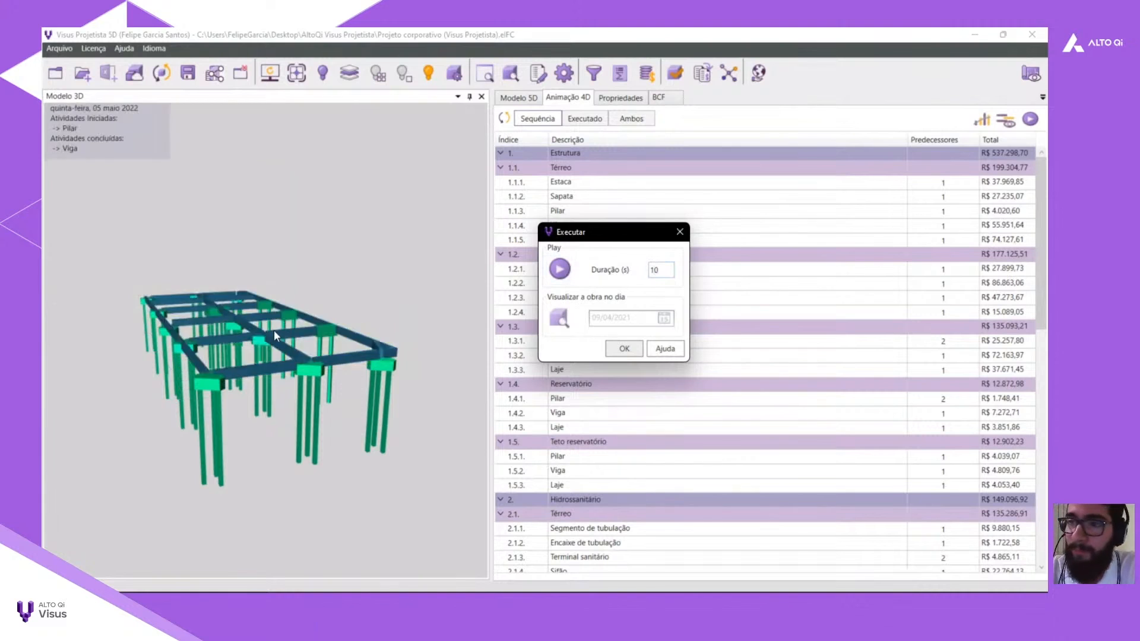